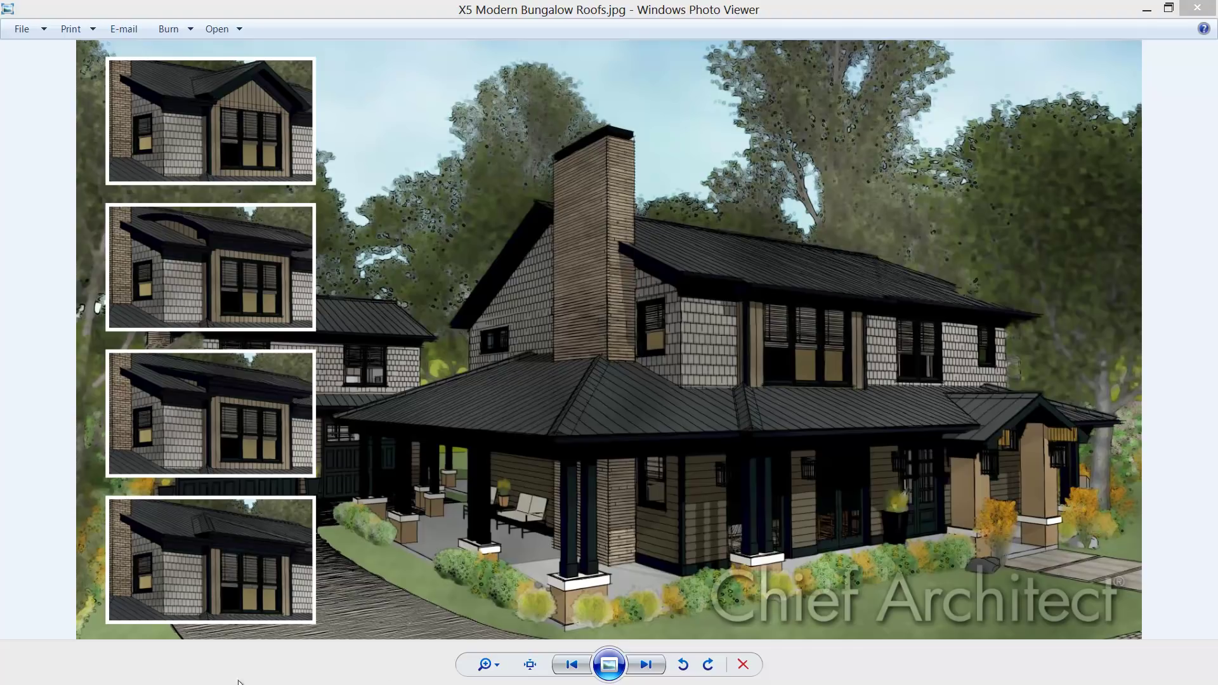
# Look through the sample images of remodeled houses, roof options and proposed elevations in the photo viewer
pyautogui.click(647, 673)
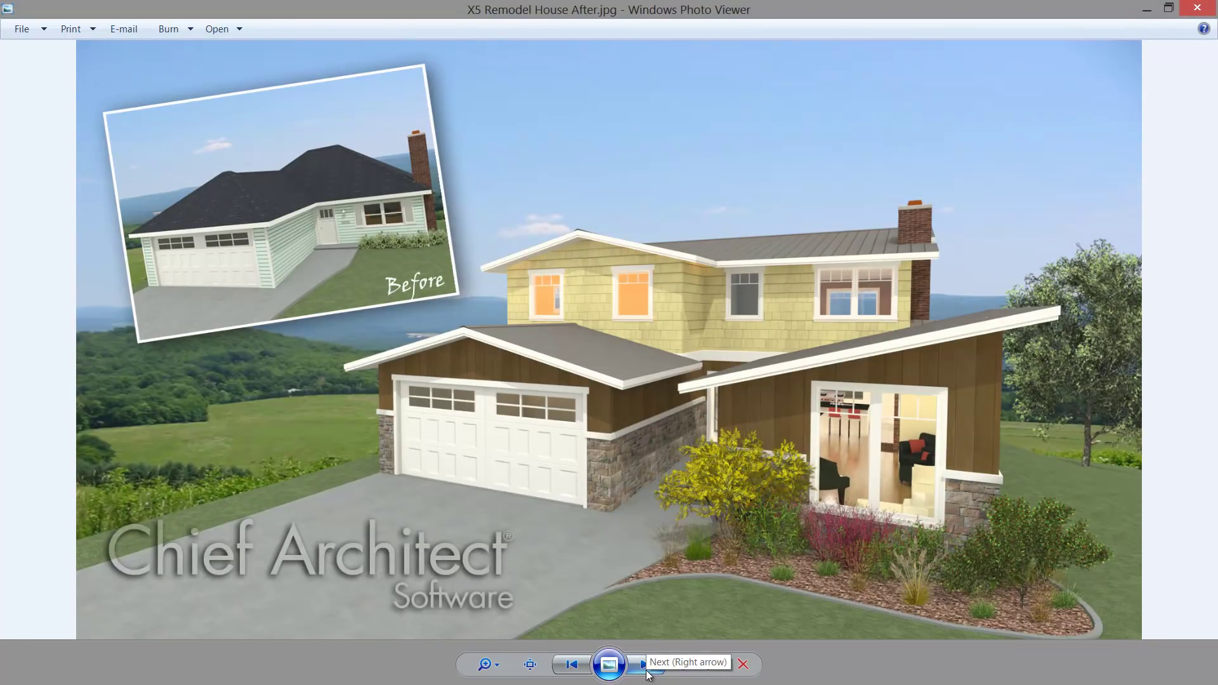
pyautogui.click(647, 673)
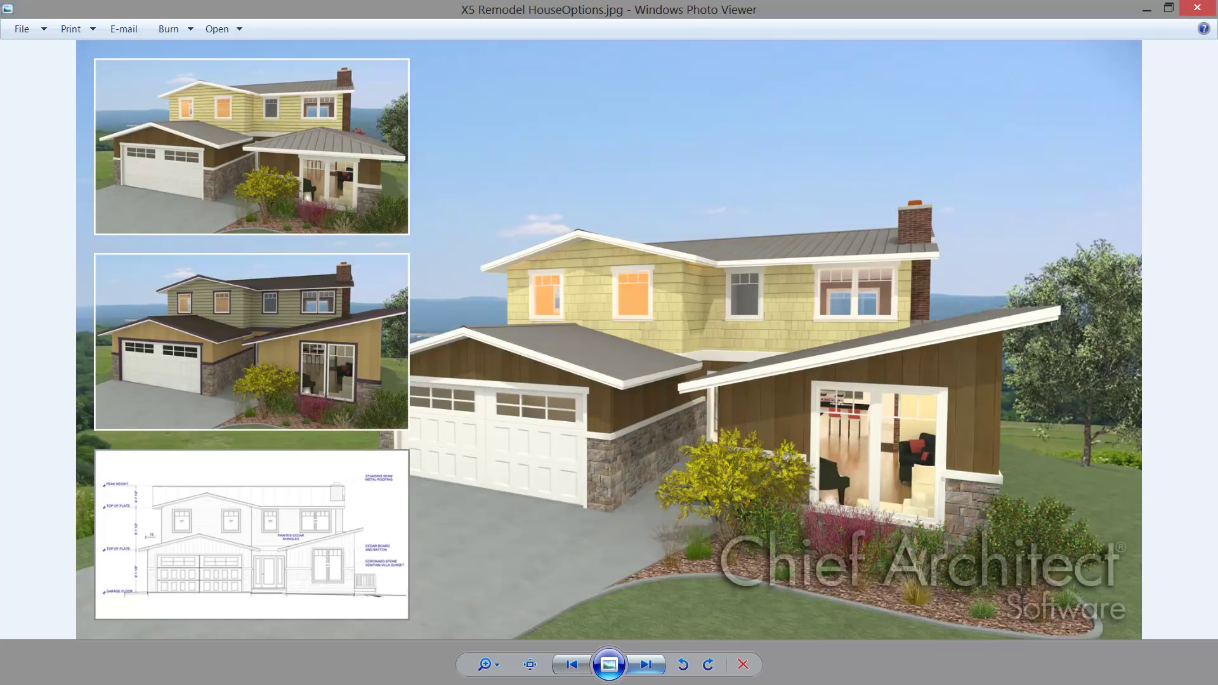
pyautogui.press('Left')
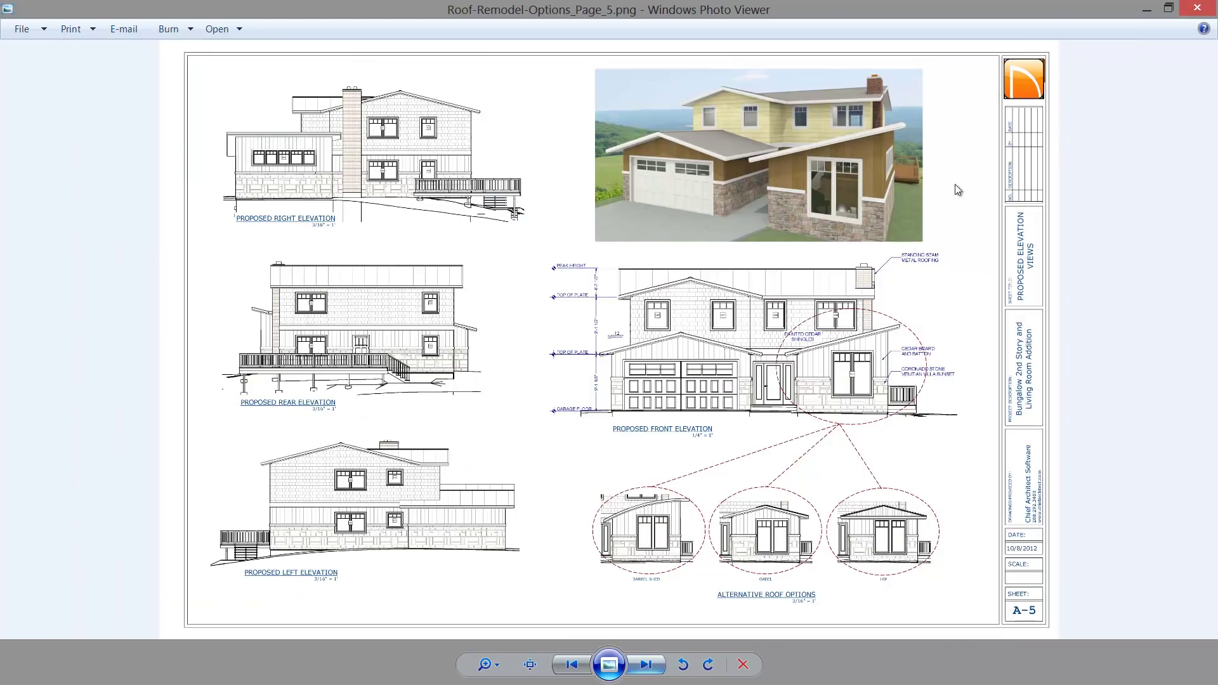
pyautogui.press('Right')
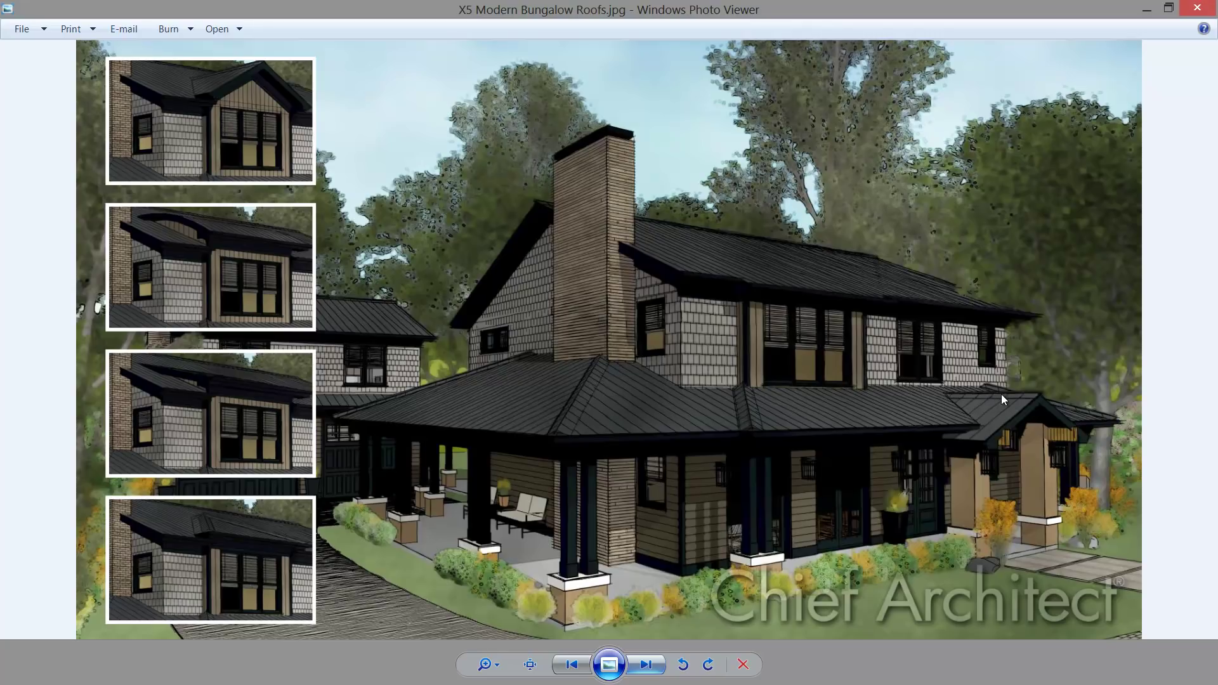
# Switch to Chief Architect and build the second-floor roof with Build Roof Planes and Auto Rebuild Roofs enabled
pyautogui.hotkey('alt', 'Tab')
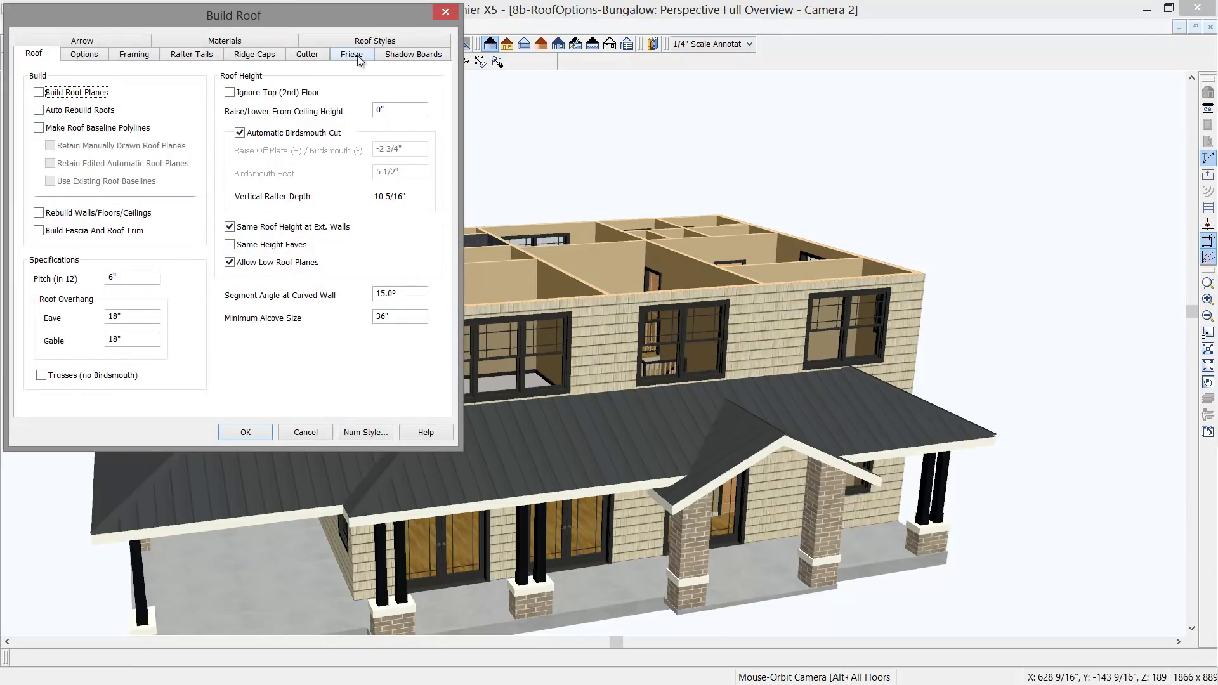
pyautogui.click(406, 45)
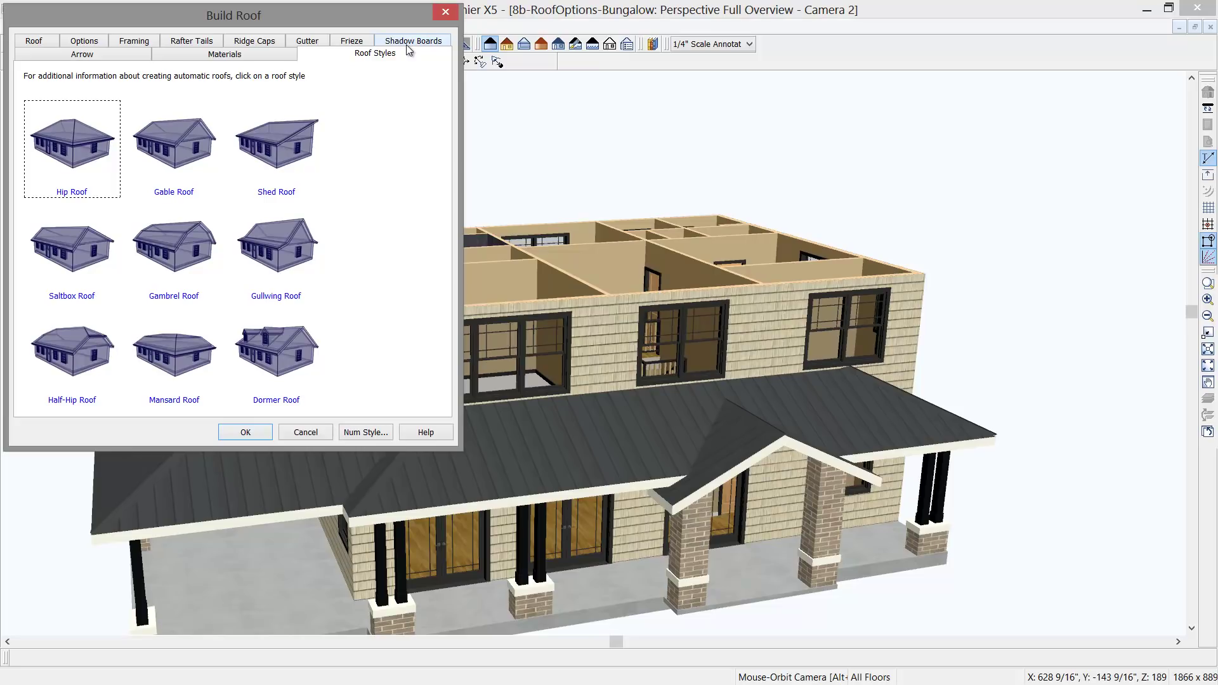
pyautogui.click(31, 39)
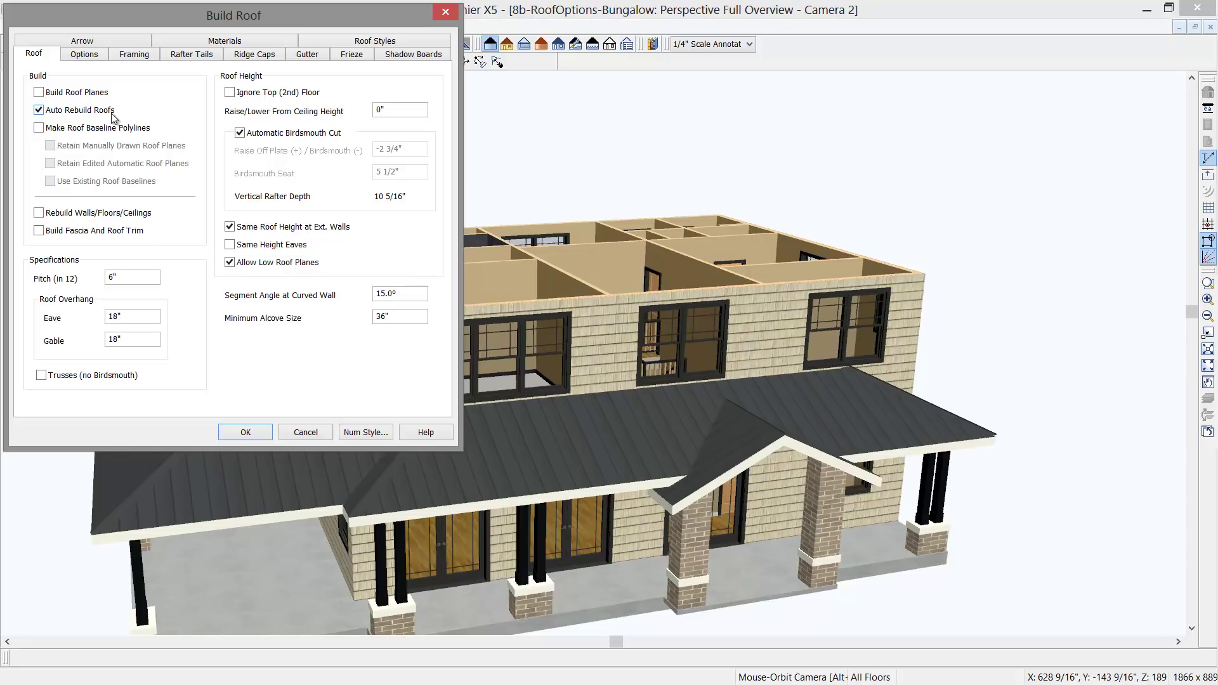
pyautogui.click(54, 95)
pyautogui.click(246, 432)
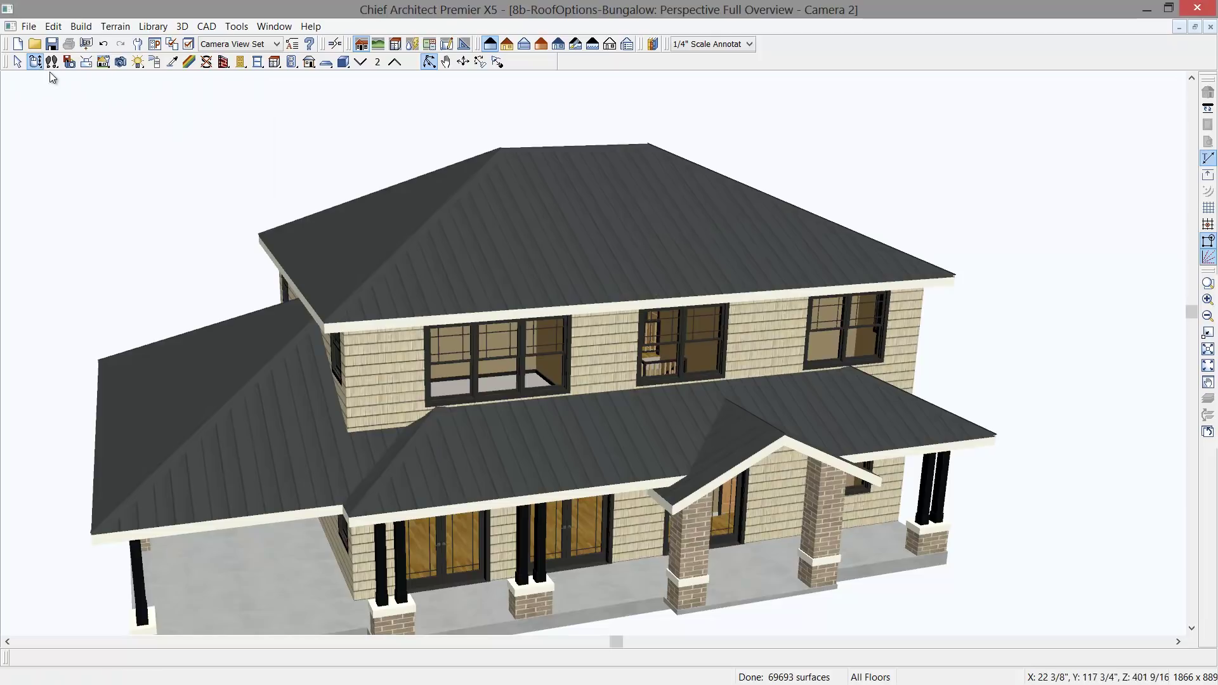
# Change the second-floor end wall above the wraparound porch roof to a full gable wall
pyautogui.moveTo(233, 324); pyautogui.dragTo(330, 311)
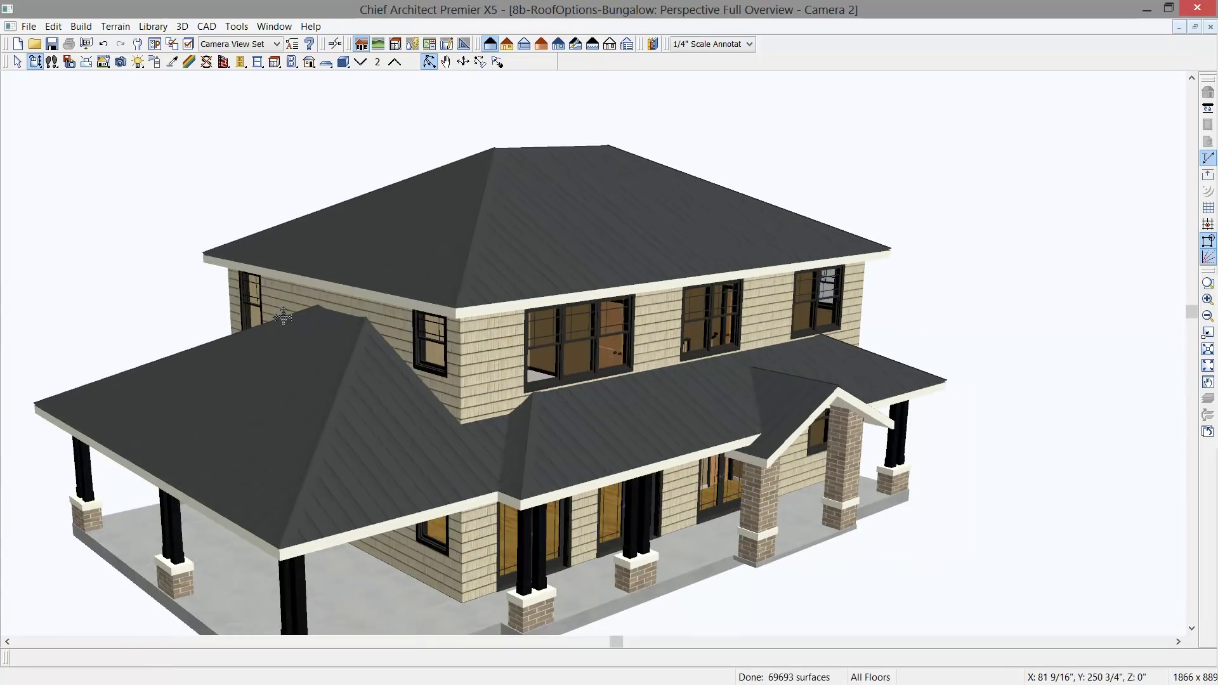
pyautogui.click(386, 309)
pyautogui.click(386, 309)
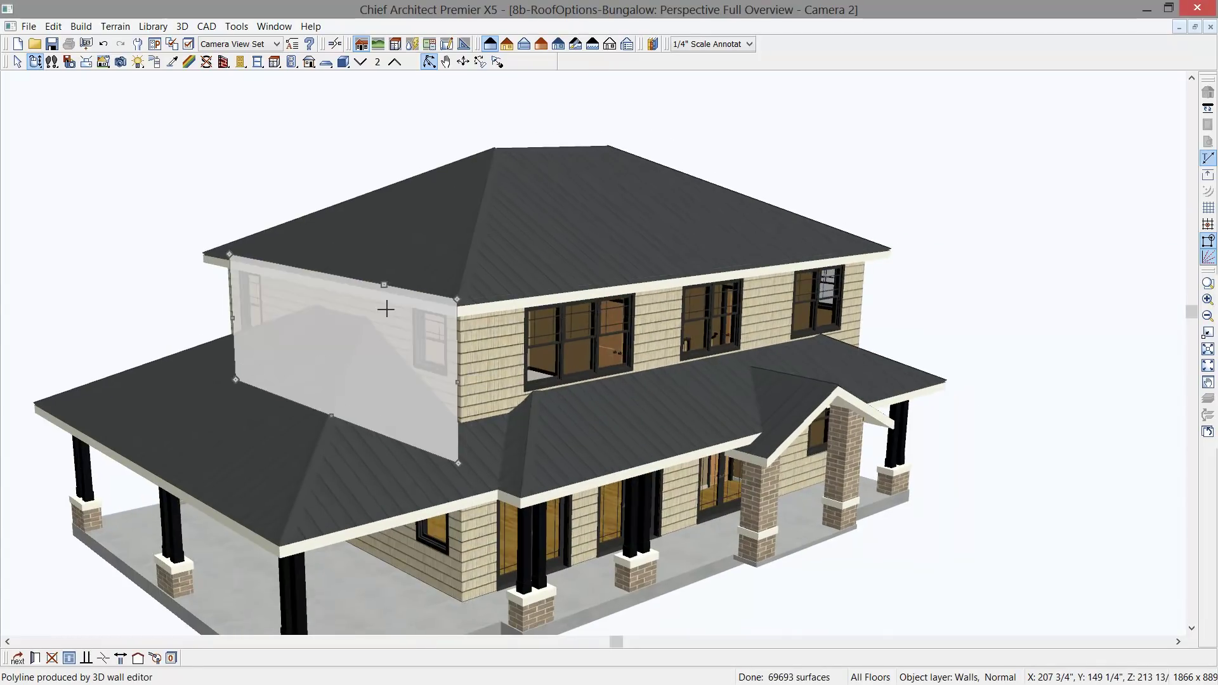
pyautogui.click(139, 658)
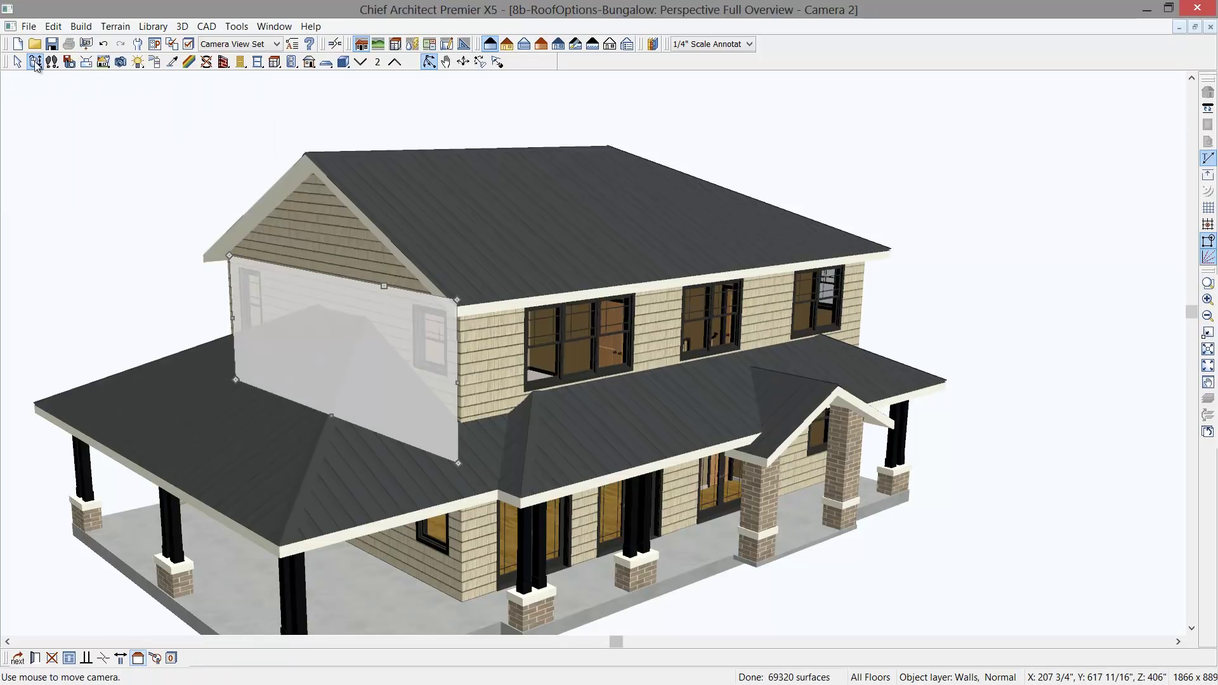
# Make the second-floor wall at the opposite end of the house a full gable wall
pyautogui.click(35, 62)
pyautogui.moveTo(788, 324); pyautogui.dragTo(552, 313)
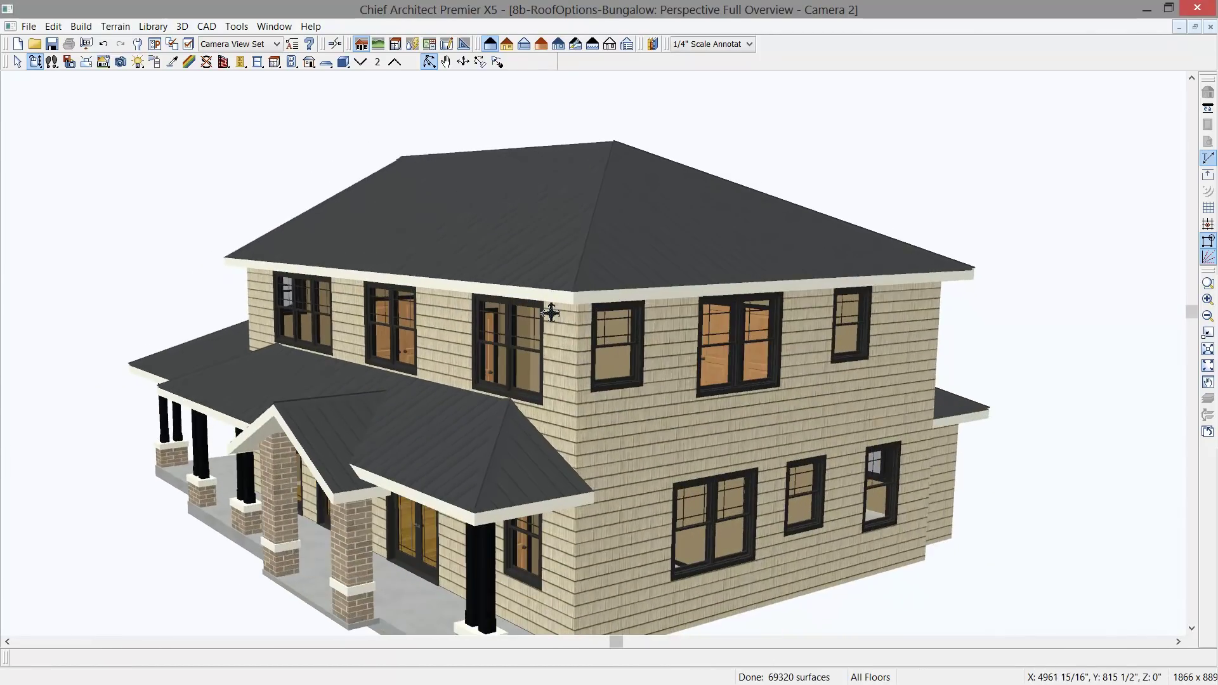
pyautogui.click(675, 349)
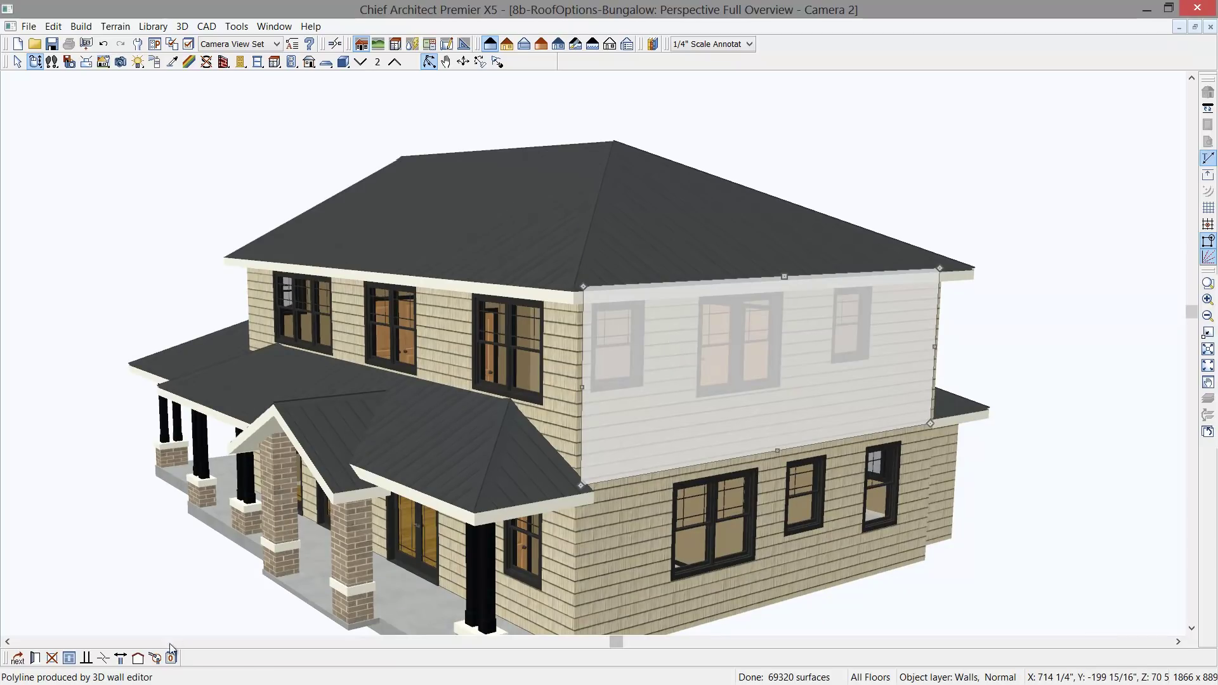
pyautogui.click(139, 661)
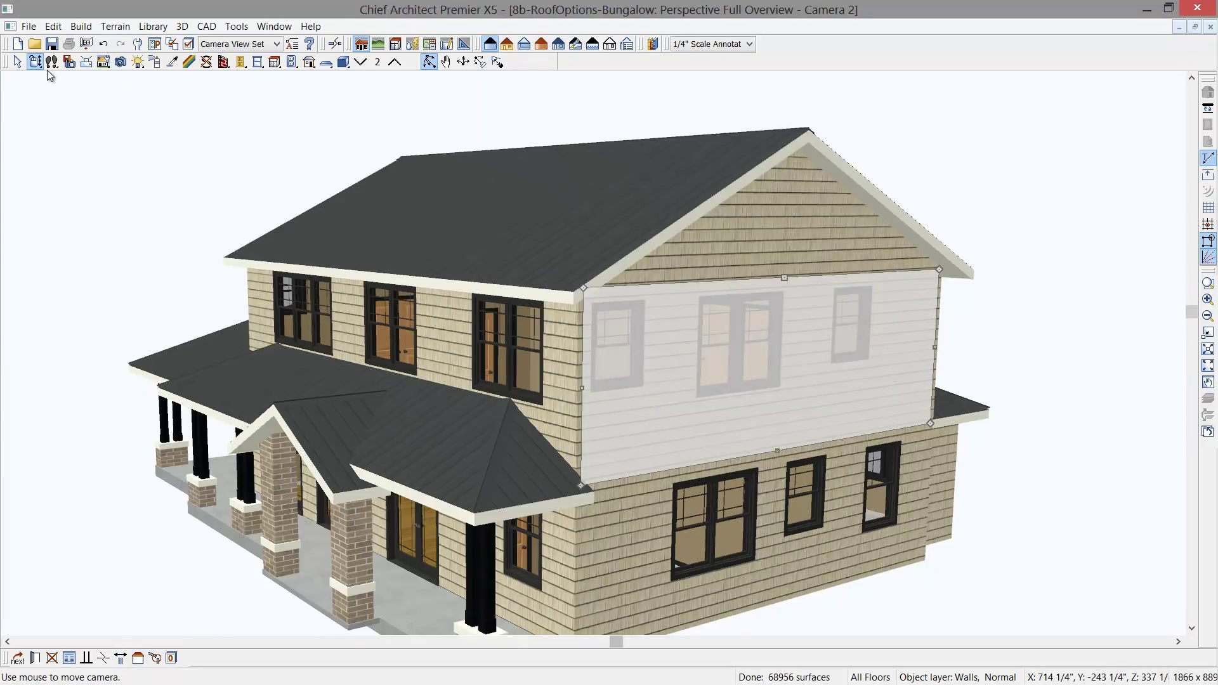
# Examine the gabled roof from the front and compare it with the modern bungalow roof option images
pyautogui.click(35, 62)
pyautogui.moveTo(257, 254); pyautogui.dragTo(474, 274)
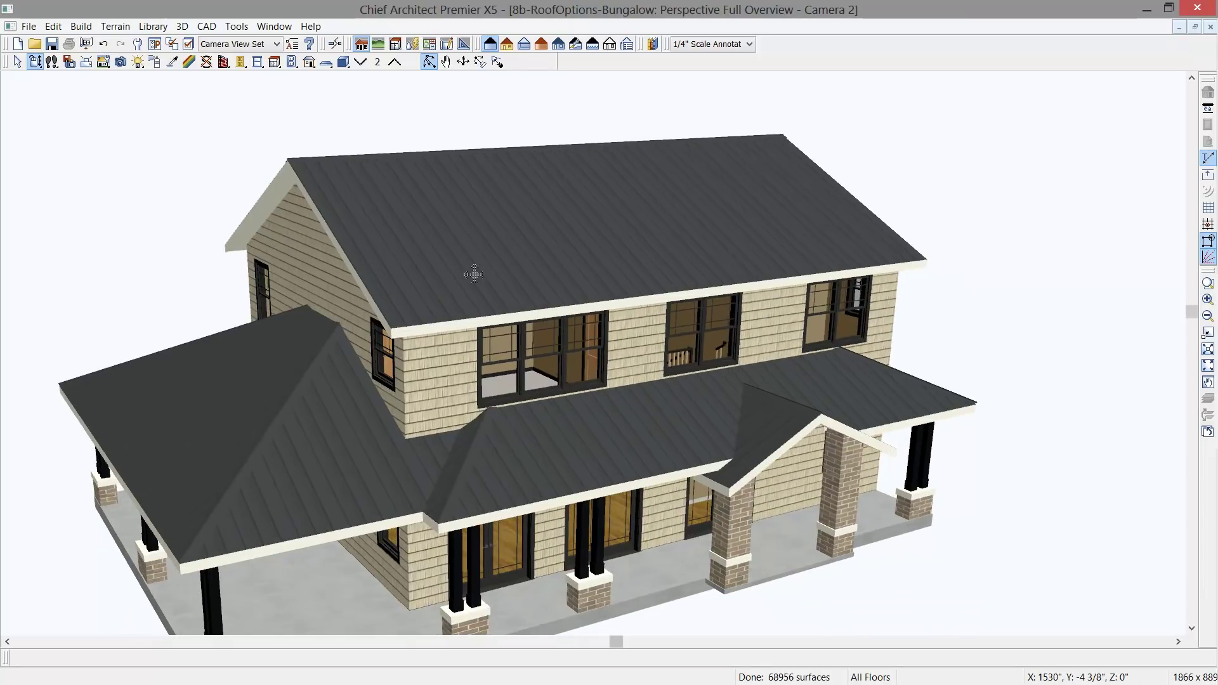
pyautogui.hotkey('alt', 'Tab')
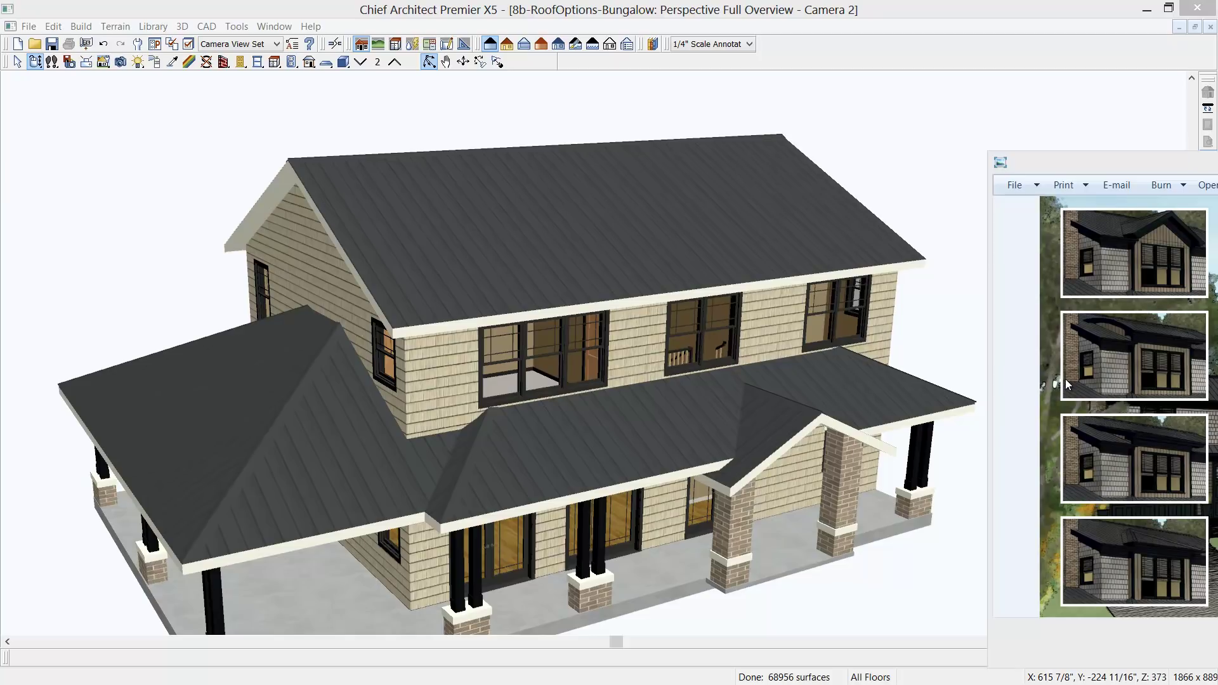
pyautogui.click(790, 11)
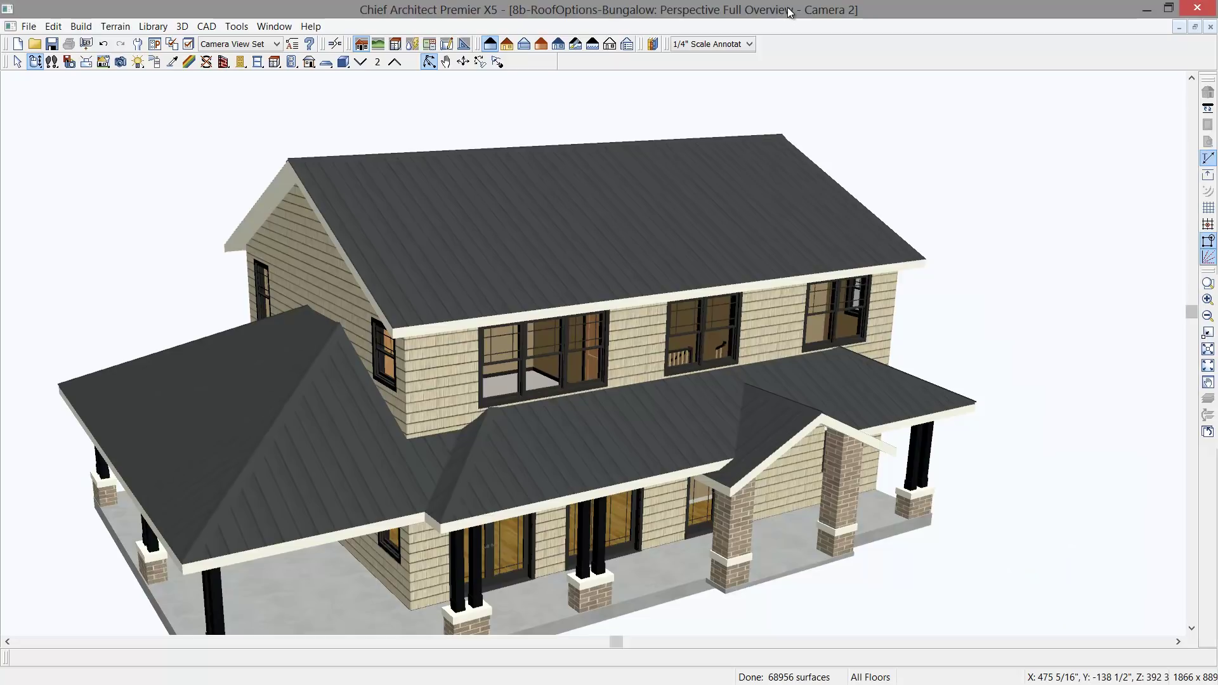
# Show the camera view and floor plan side by side and select the room marked with the dashed rectangle
pyautogui.hotkey('ctrl', 'F5')
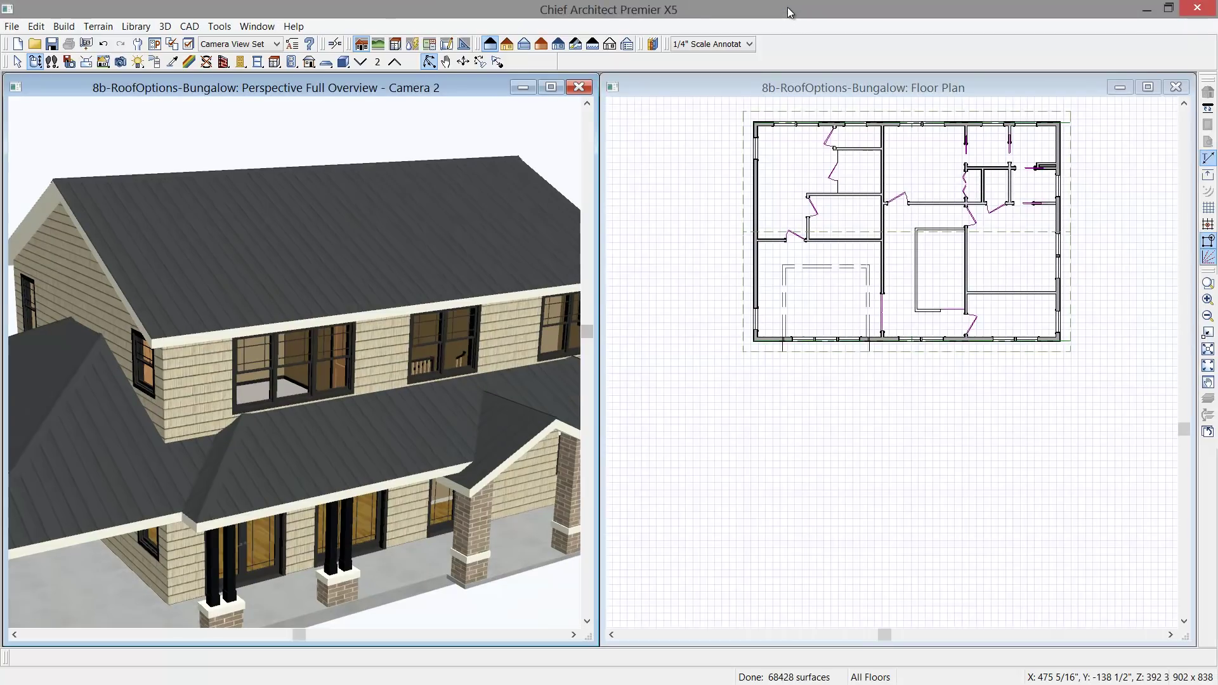
pyautogui.click(806, 91)
pyautogui.hotkey('shift', 'j')
pyautogui.scroll(3, 890, 392)
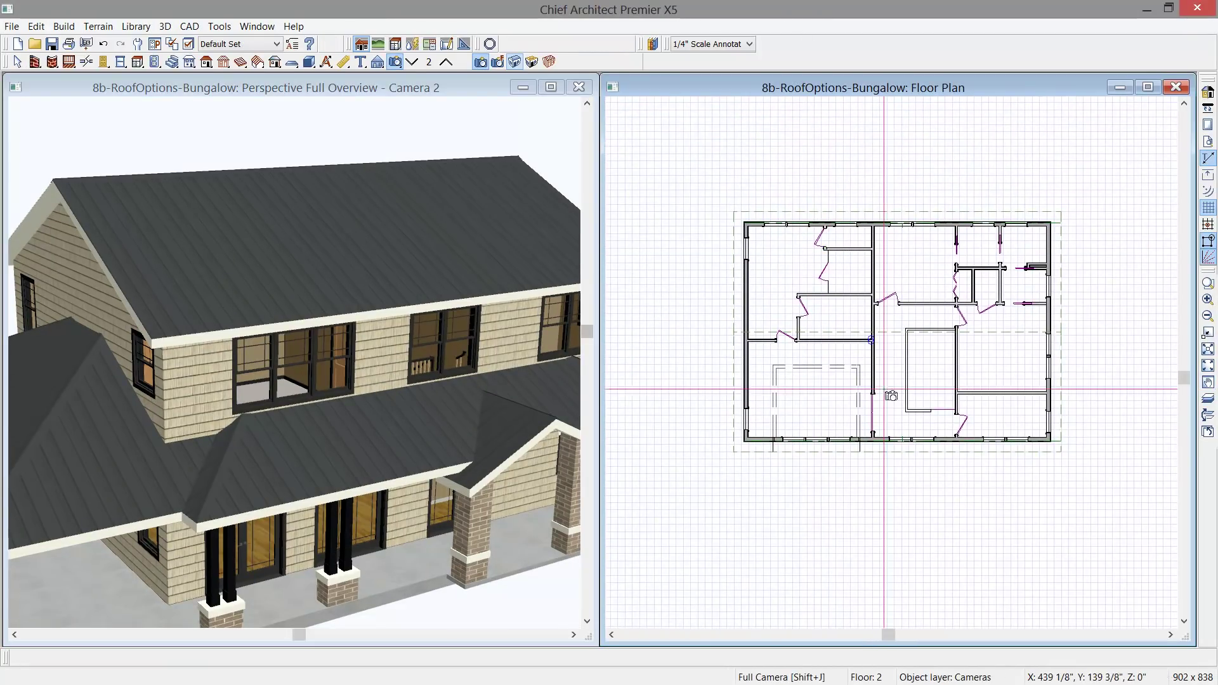
pyautogui.press('space')
pyautogui.scroll(3, 854, 449)
pyautogui.scroll(2, 854, 450)
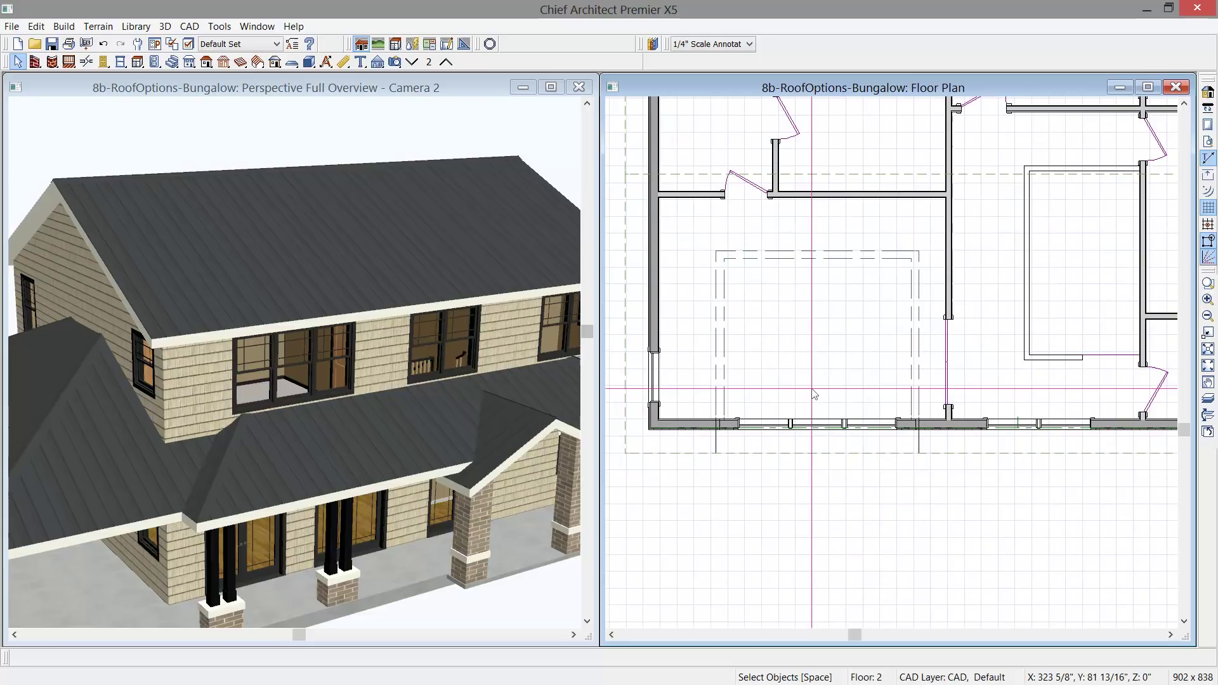
pyautogui.click(700, 360)
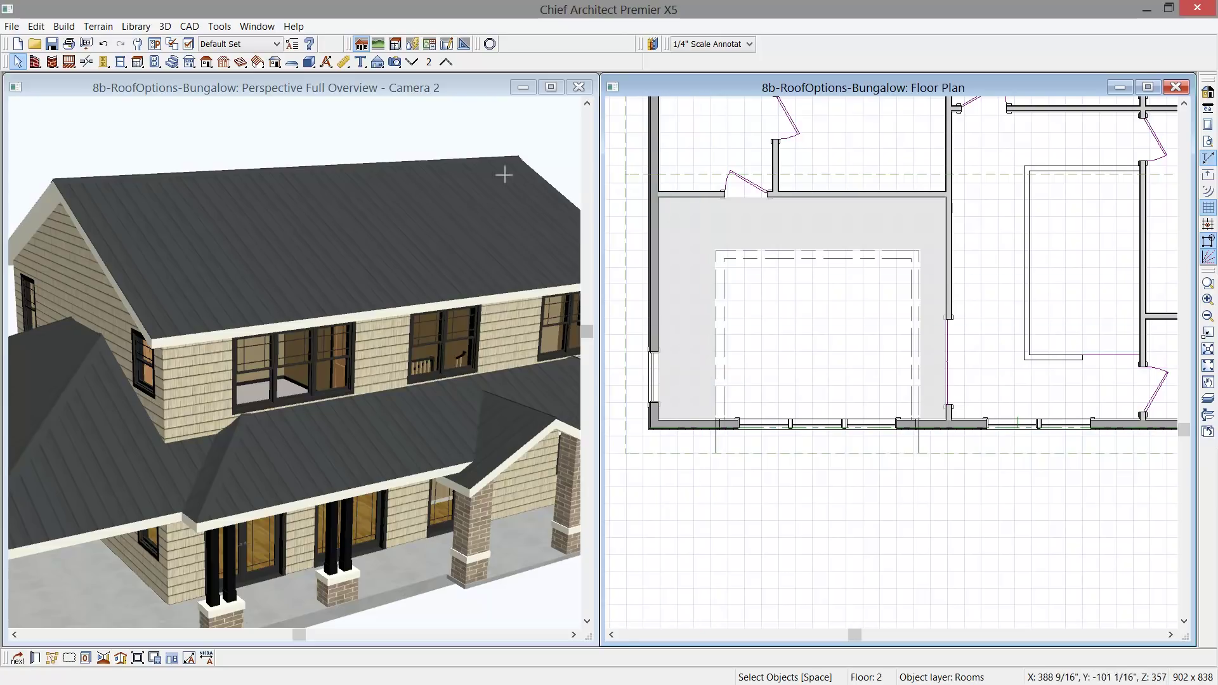
# Draw three straight exterior walls forming a bump-out 12' wide and about 1'-6" deep in front of the triple window
pyautogui.click(32, 63)
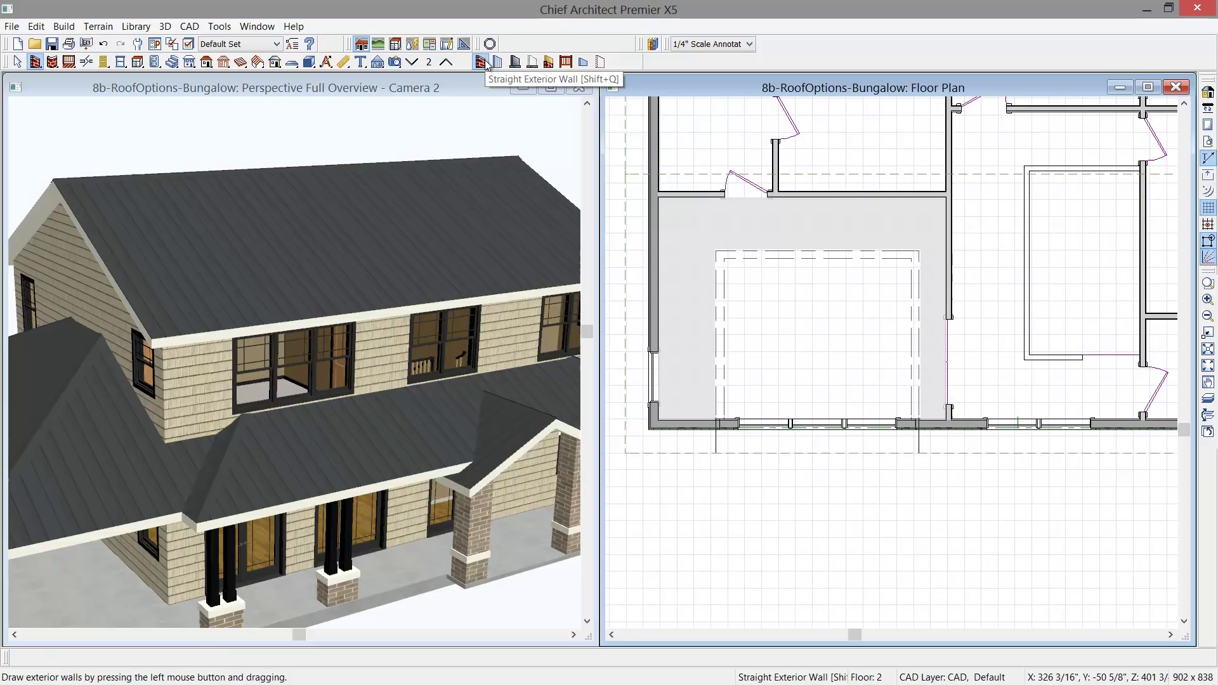
pyautogui.click(483, 61)
pyautogui.scroll(1, 929, 480)
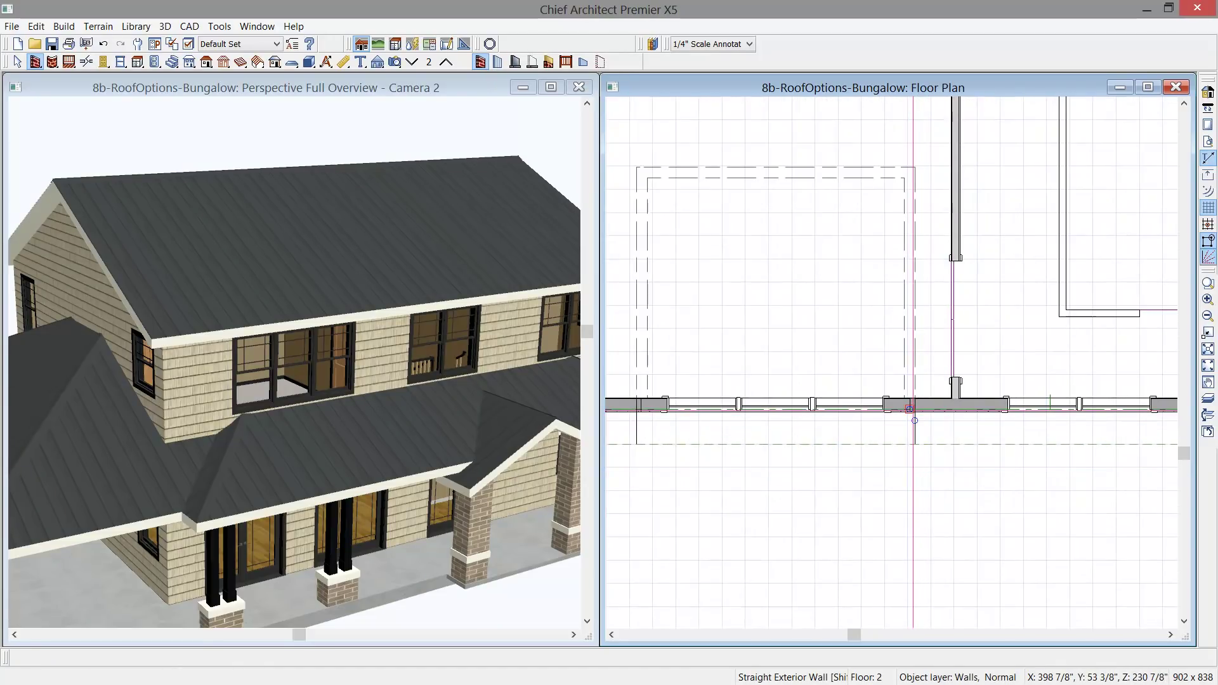
pyautogui.scroll(1, 910, 408)
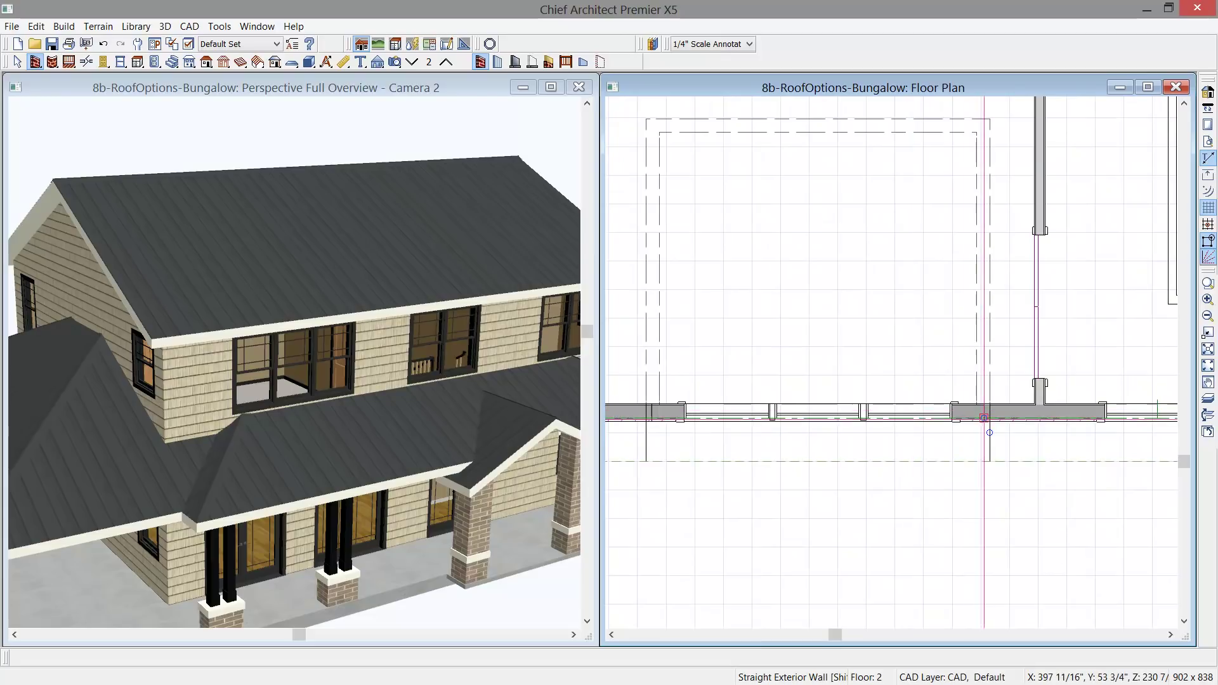
pyautogui.moveTo(984, 418); pyautogui.dragTo(989, 462)
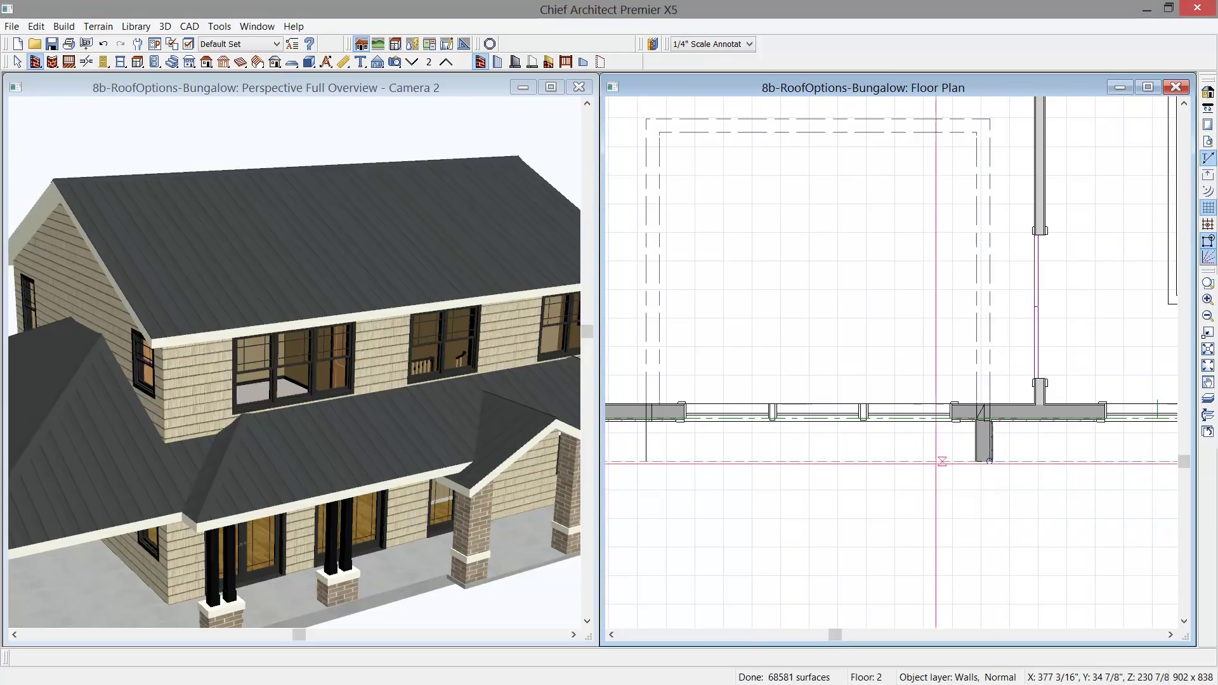
pyautogui.moveTo(989, 461)
pyautogui.mouseDown()
pyautogui.moveTo(663, 447)
pyautogui.moveTo(647, 460)
pyautogui.mouseUp()
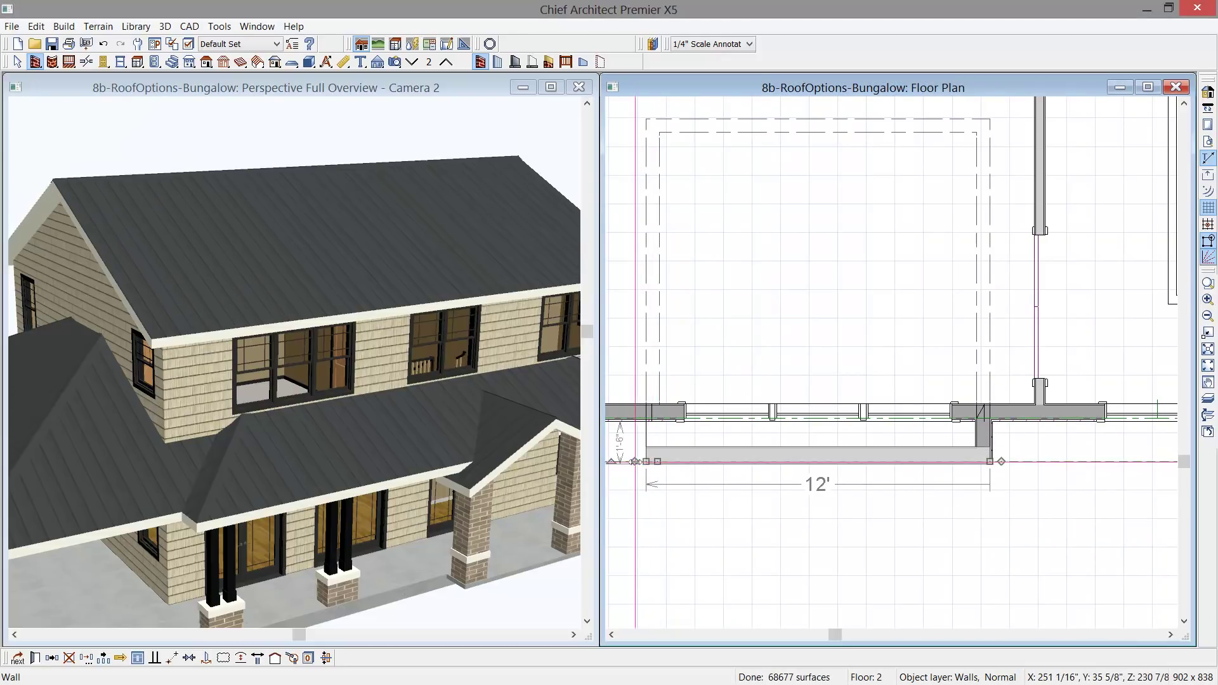
pyautogui.moveTo(647, 461); pyautogui.dragTo(650, 417)
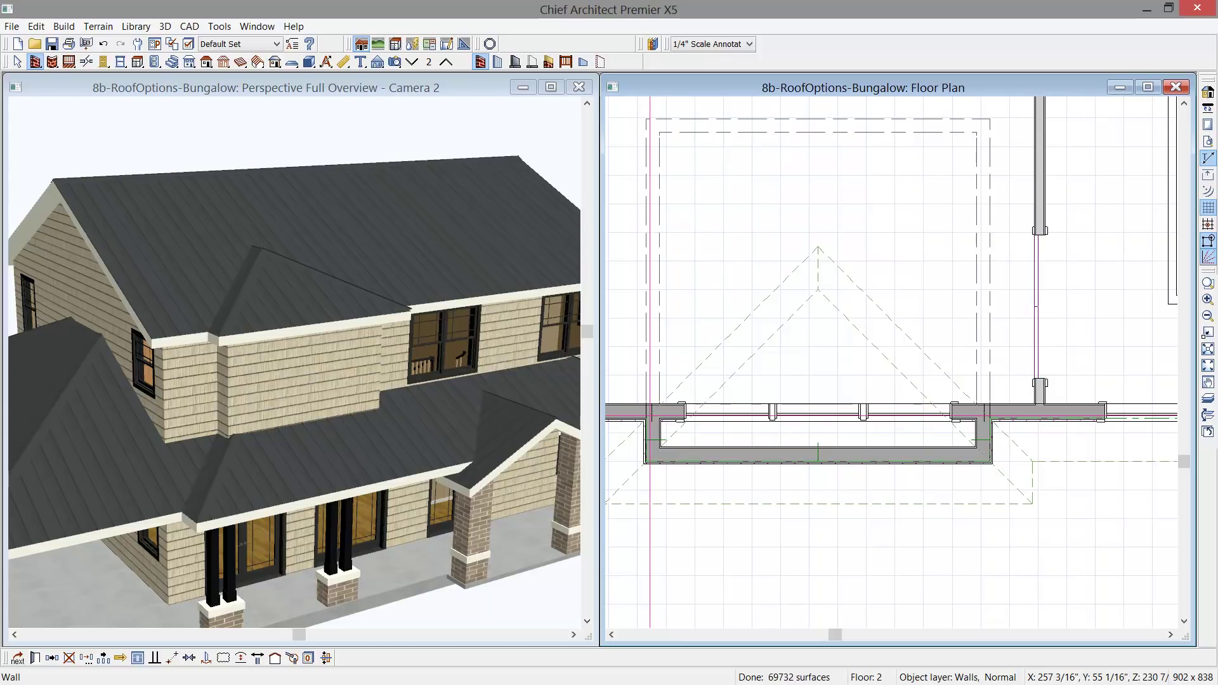
# Copy the mulled window unit from the original exterior wall onto the bump-out's front wall
pyautogui.click(825, 412)
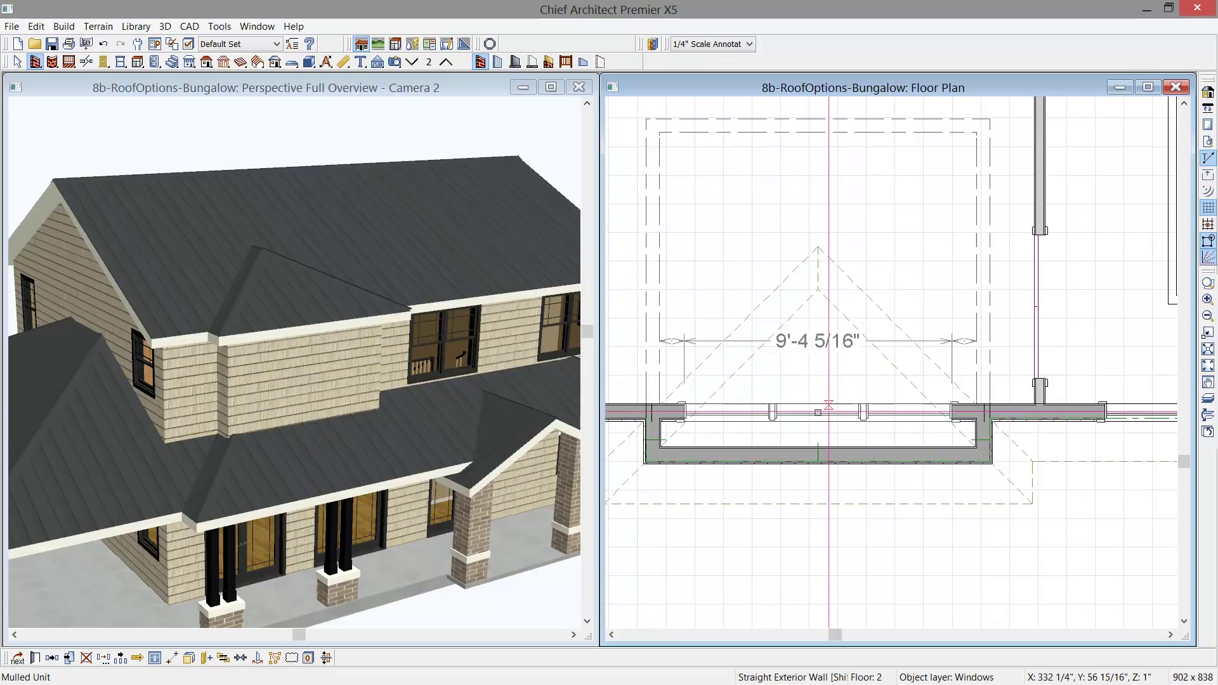
pyautogui.click(53, 659)
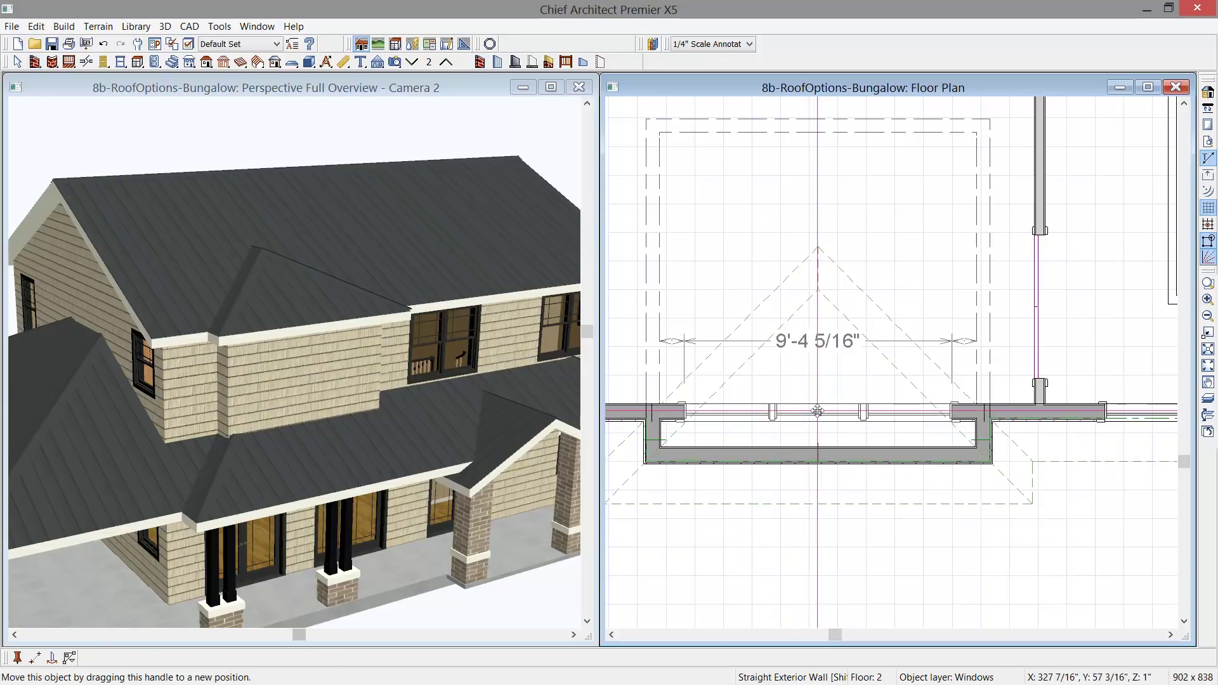
pyautogui.moveTo(818, 411); pyautogui.dragTo(819, 463)
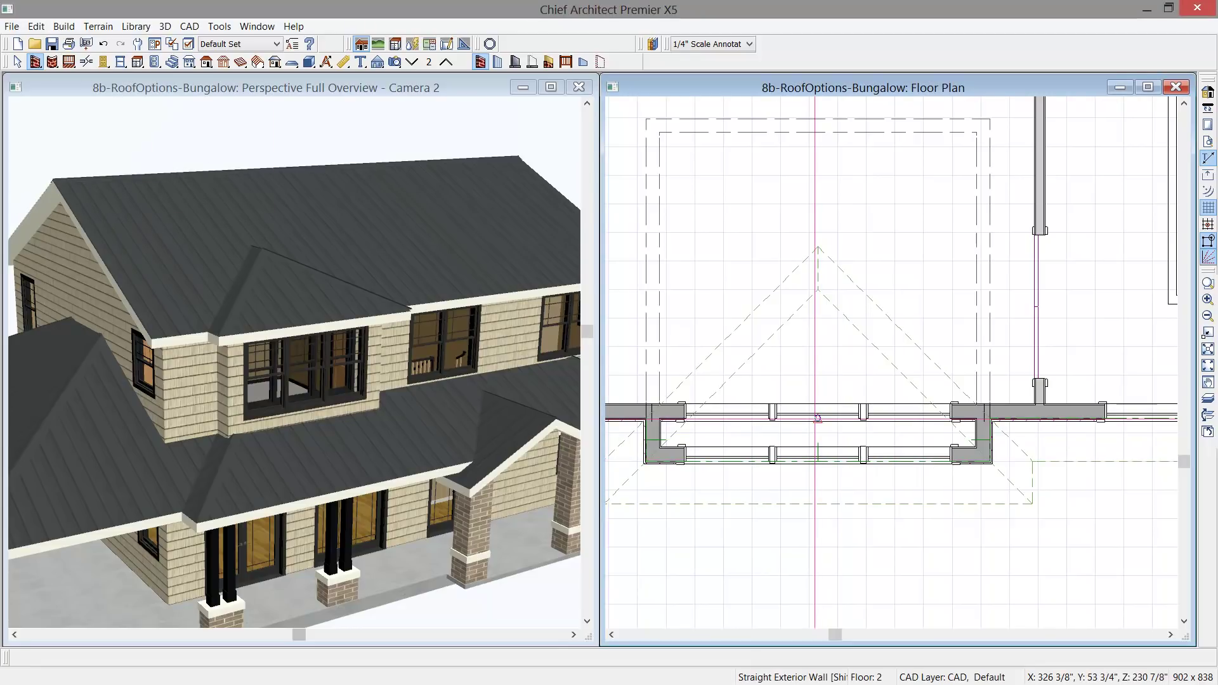
# Delete the original mulled window and the wall segment separating the room from the bump-out
pyautogui.click(818, 413)
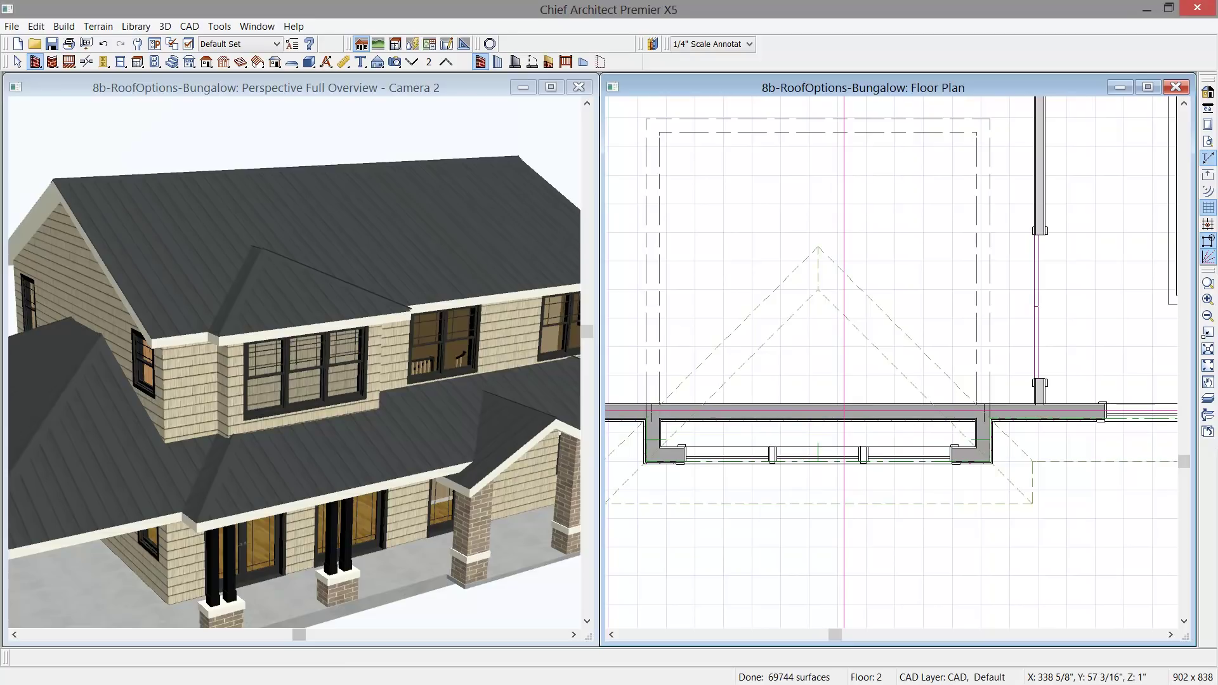
pyautogui.click(844, 412)
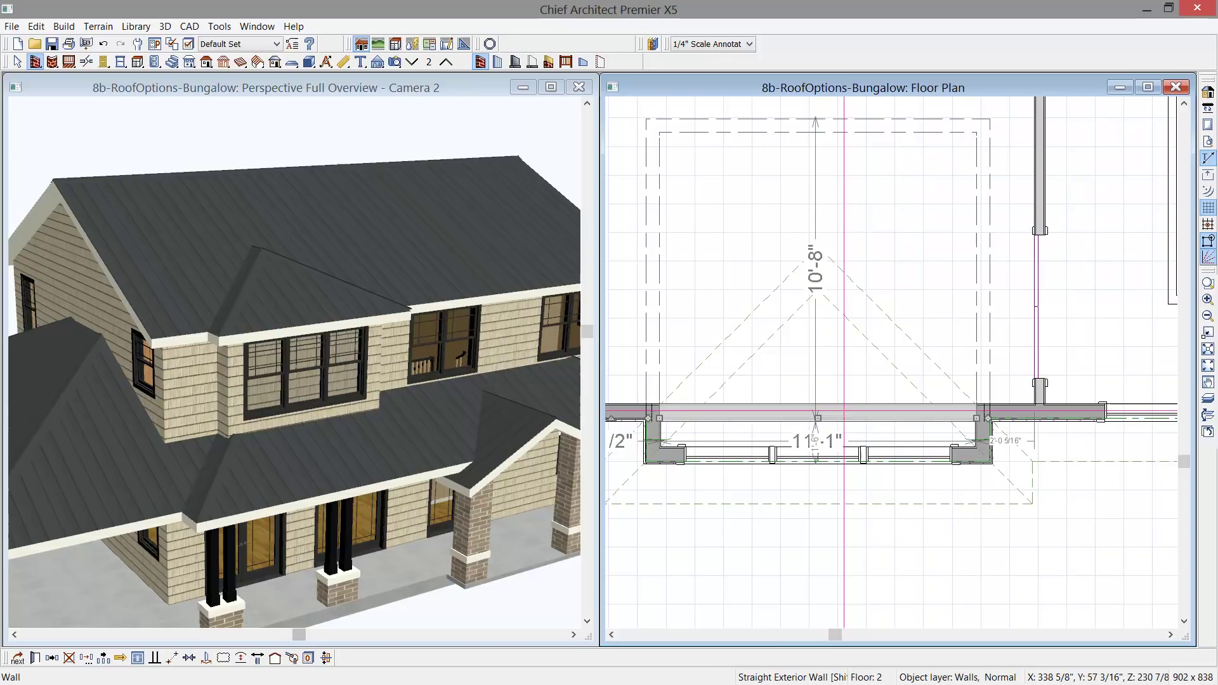
pyautogui.press('Delete')
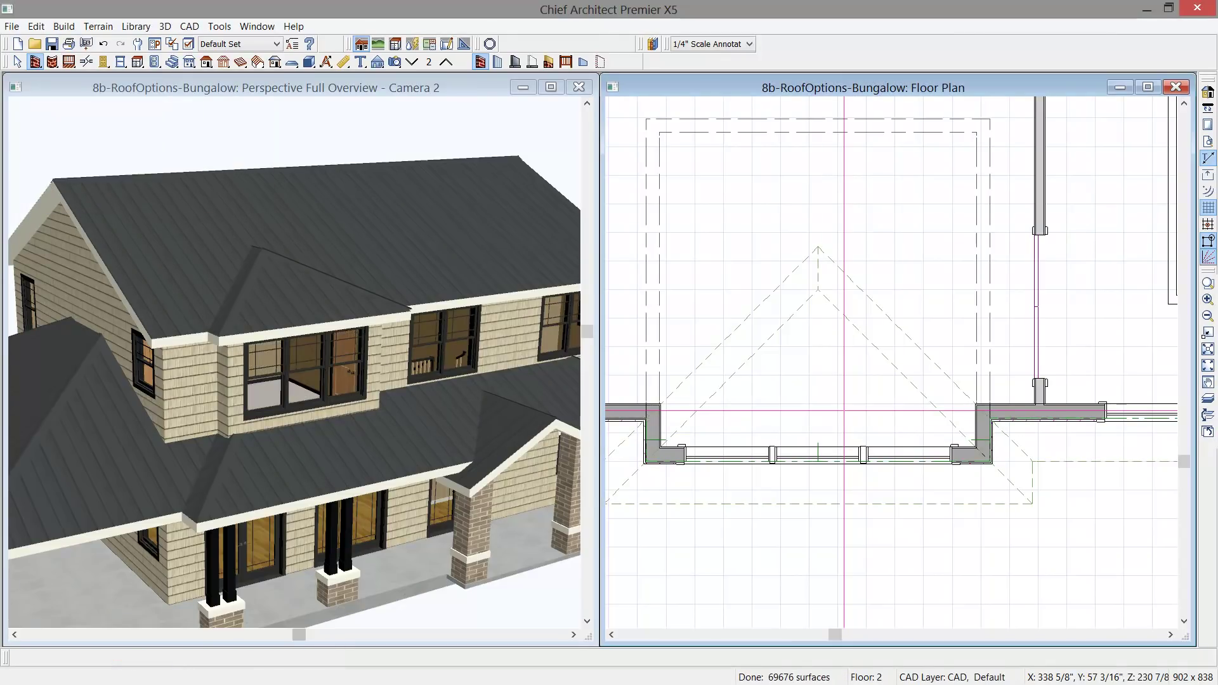
# Turn the bump-out's front exterior wall into a Full Gable Wall
pyautogui.moveTo(816, 424); pyautogui.dragTo(861, 441, button='middle')
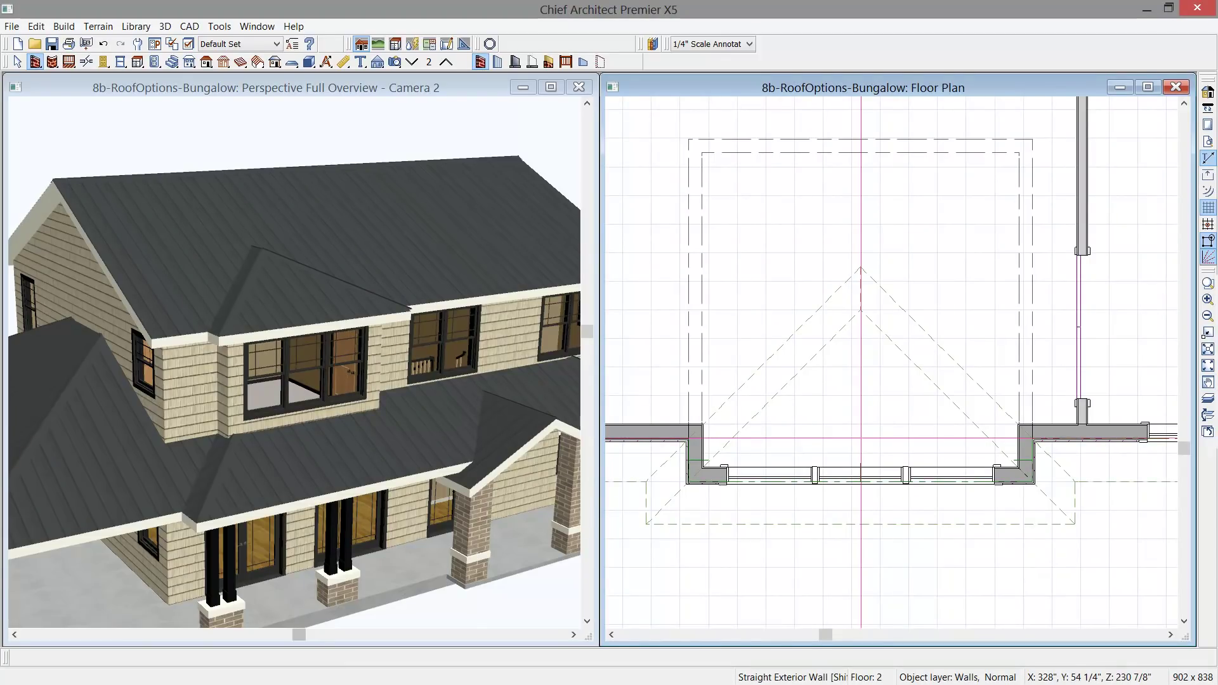
pyautogui.click(717, 481)
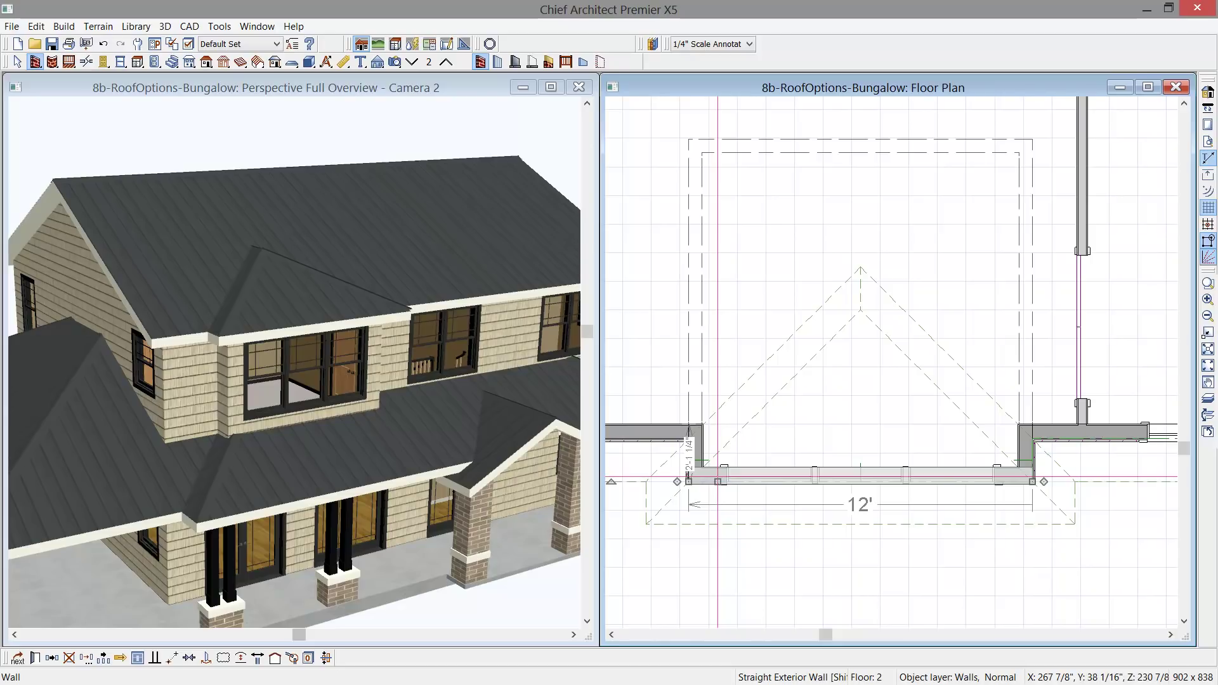
pyautogui.doubleClick(703, 454)
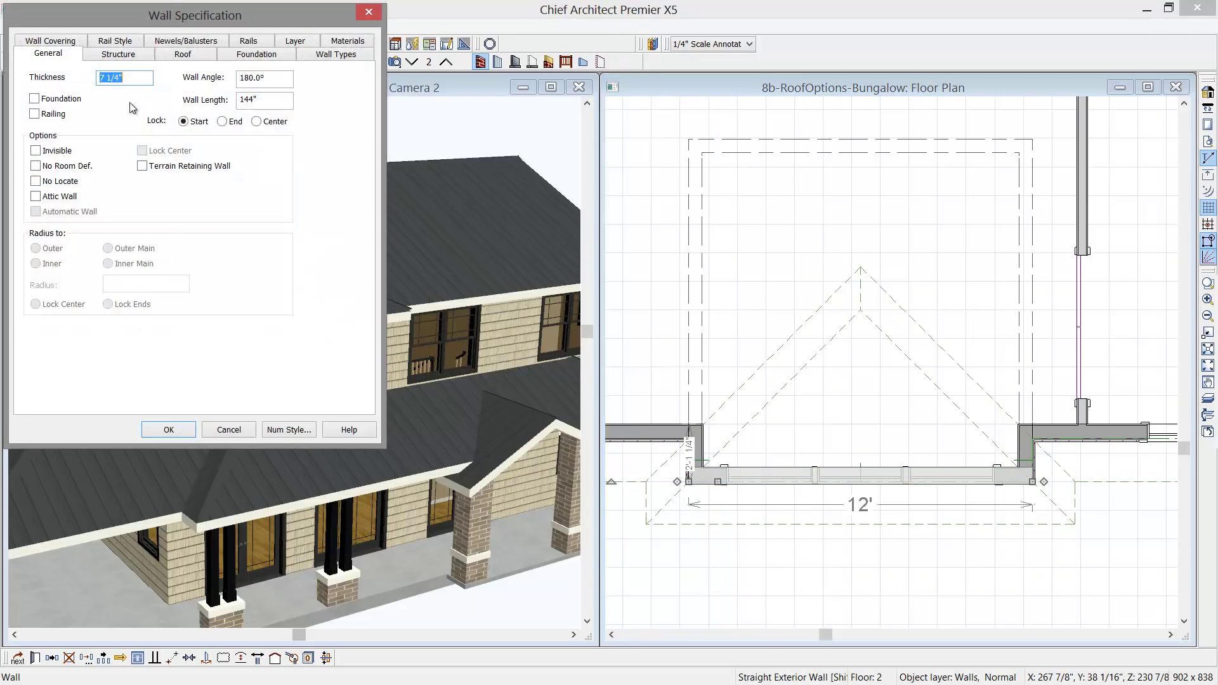
pyautogui.click(181, 56)
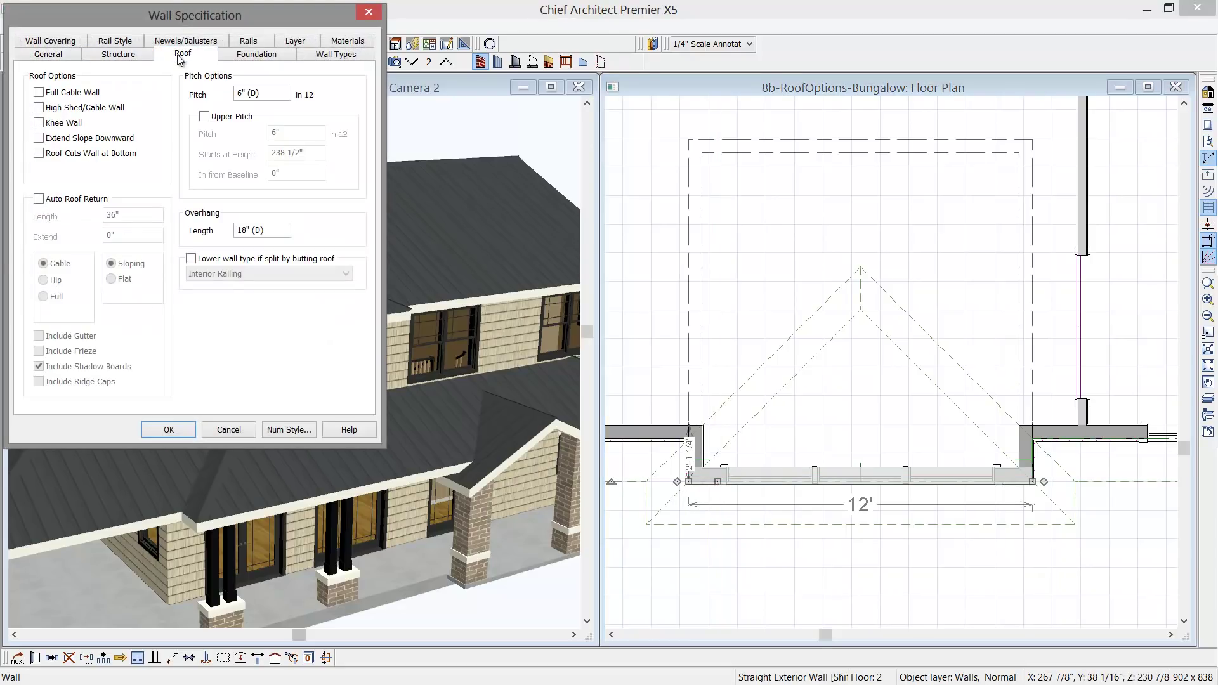
pyautogui.click(39, 93)
pyautogui.click(183, 428)
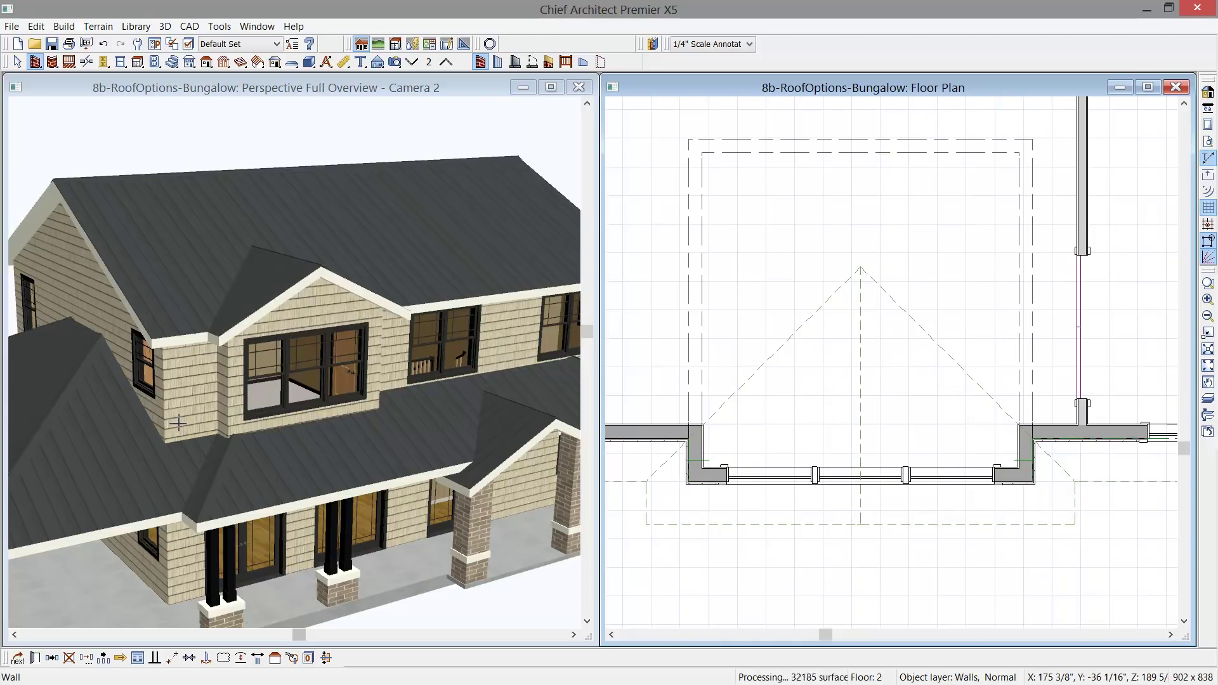
pyautogui.click(824, 474)
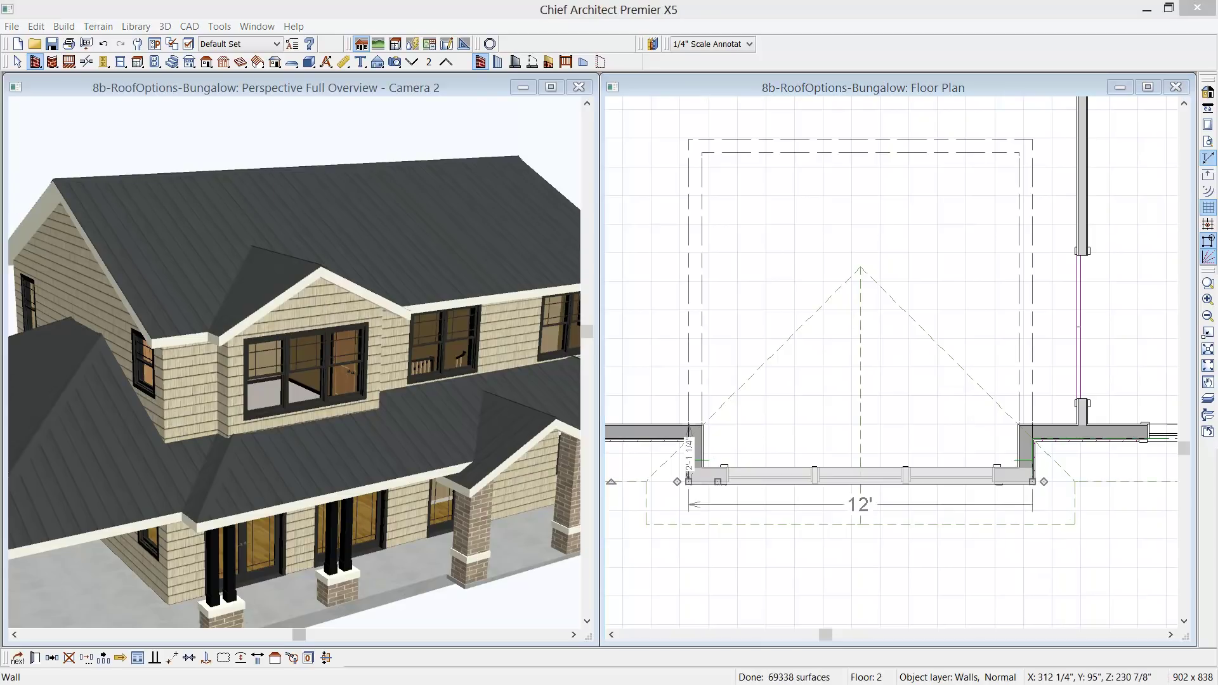
# Raise the bump-out room's Rough Ceiling height to 139 1/8"
pyautogui.click(766, 314)
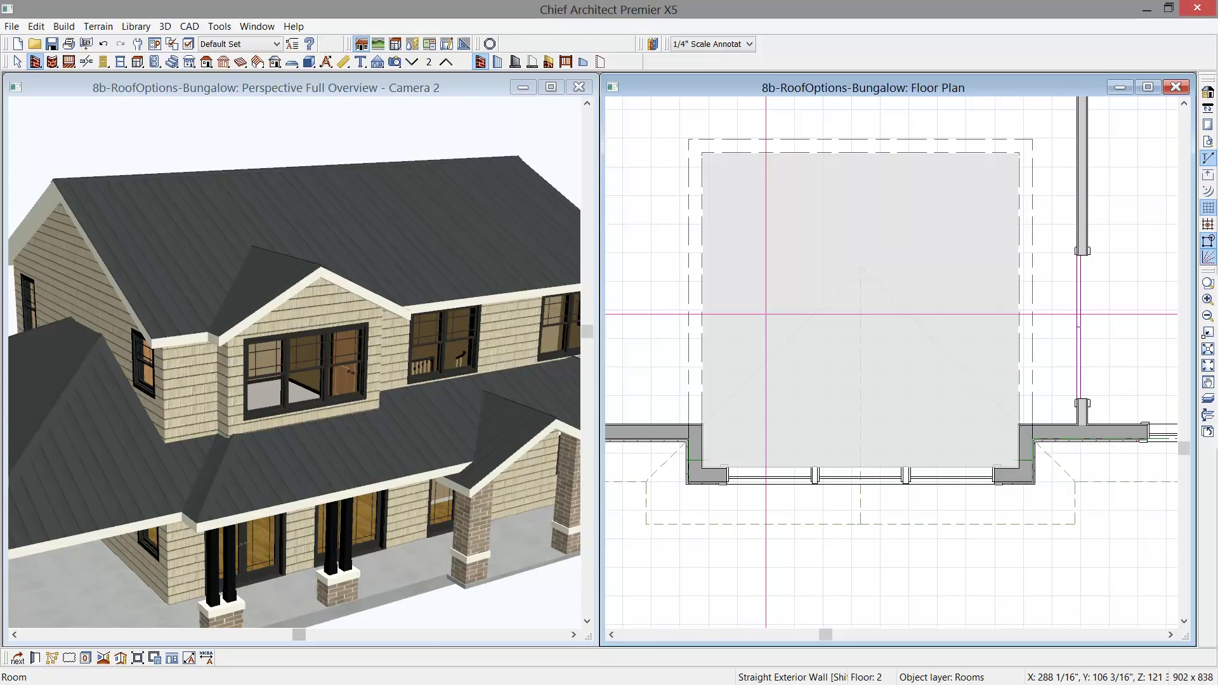
pyautogui.doubleClick(766, 313)
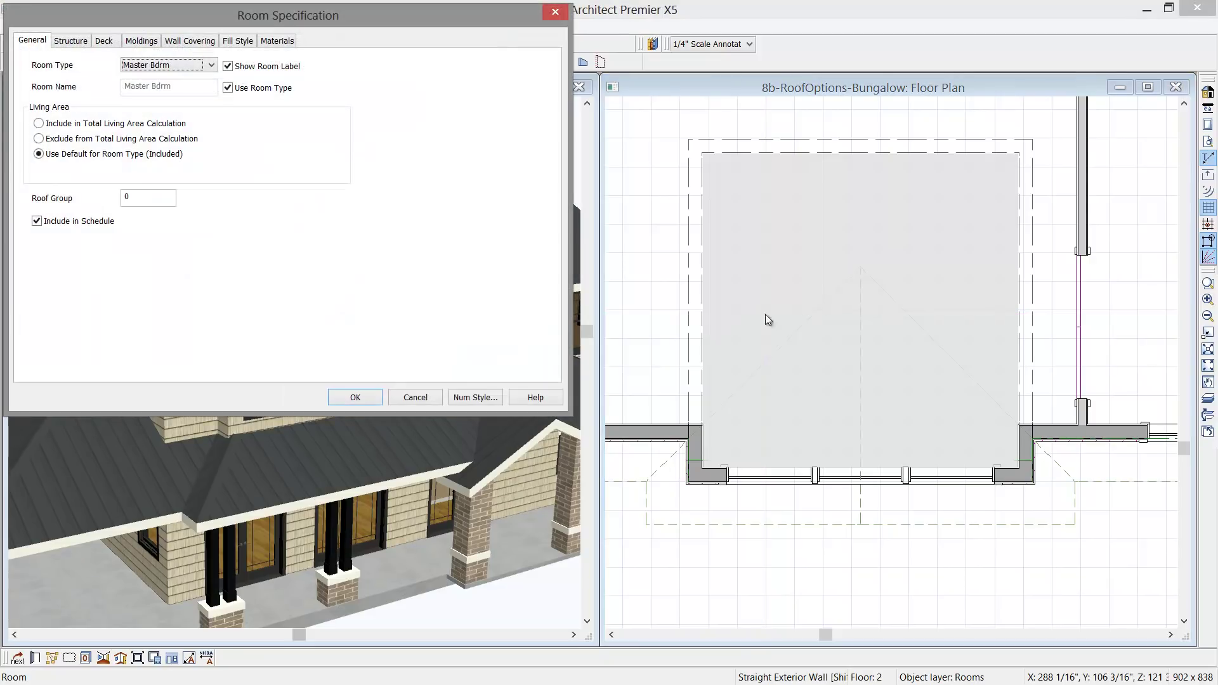
pyautogui.click(84, 41)
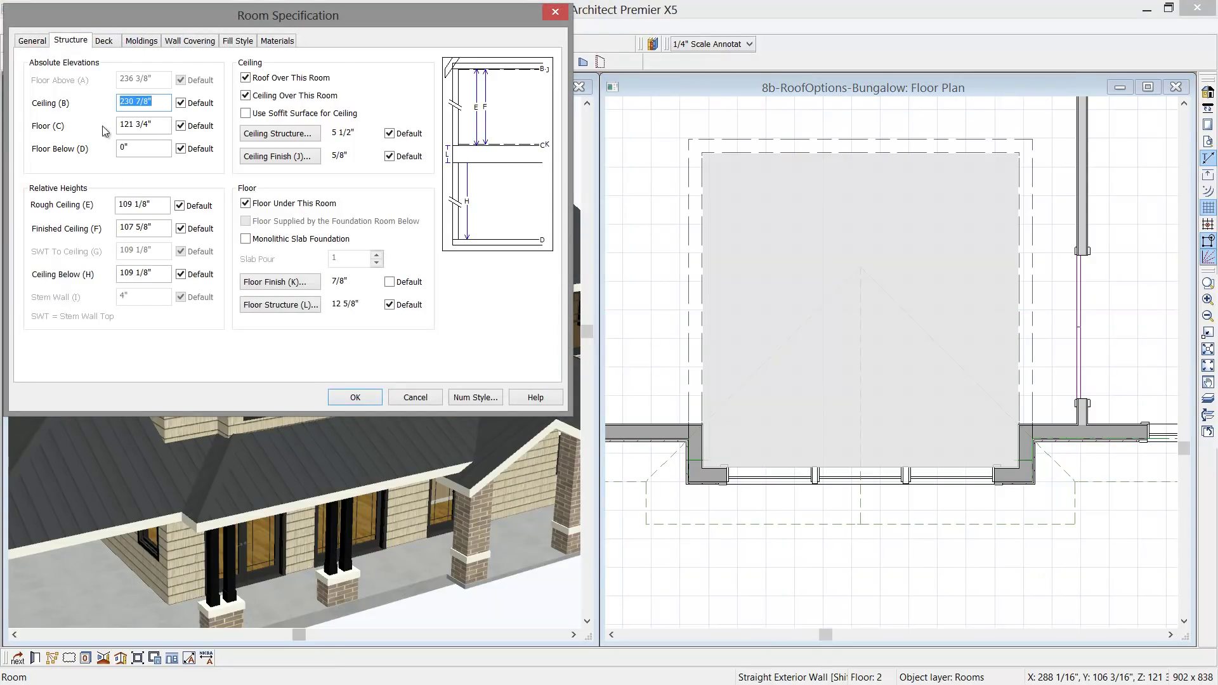
pyautogui.click(133, 206)
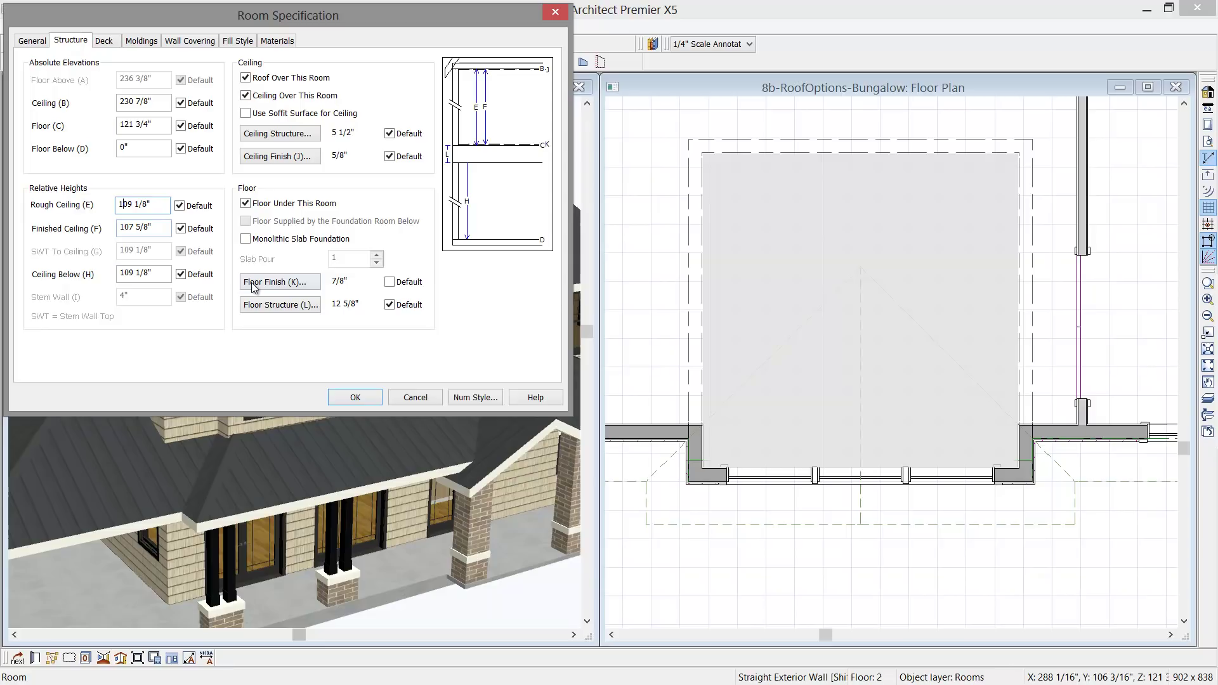
pyautogui.press('Delete')
pyautogui.write('3')
pyautogui.click(353, 398)
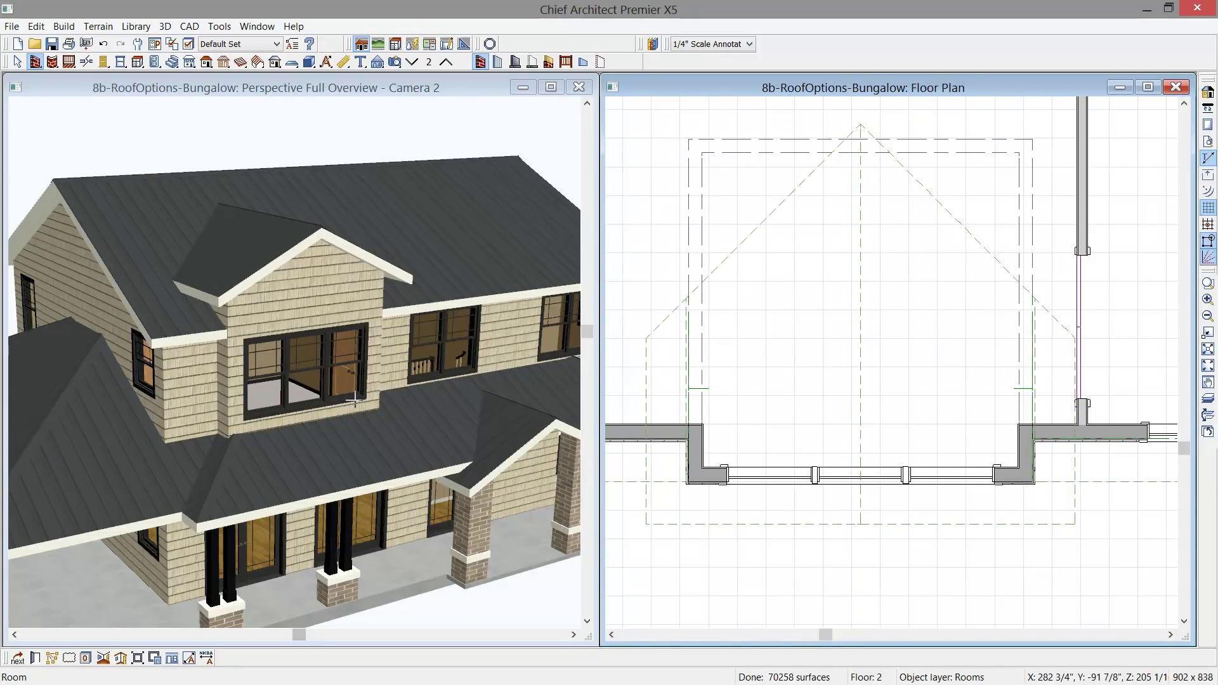
# Remove the gable setting from the bump-out's 12' front wall
pyautogui.click(881, 242)
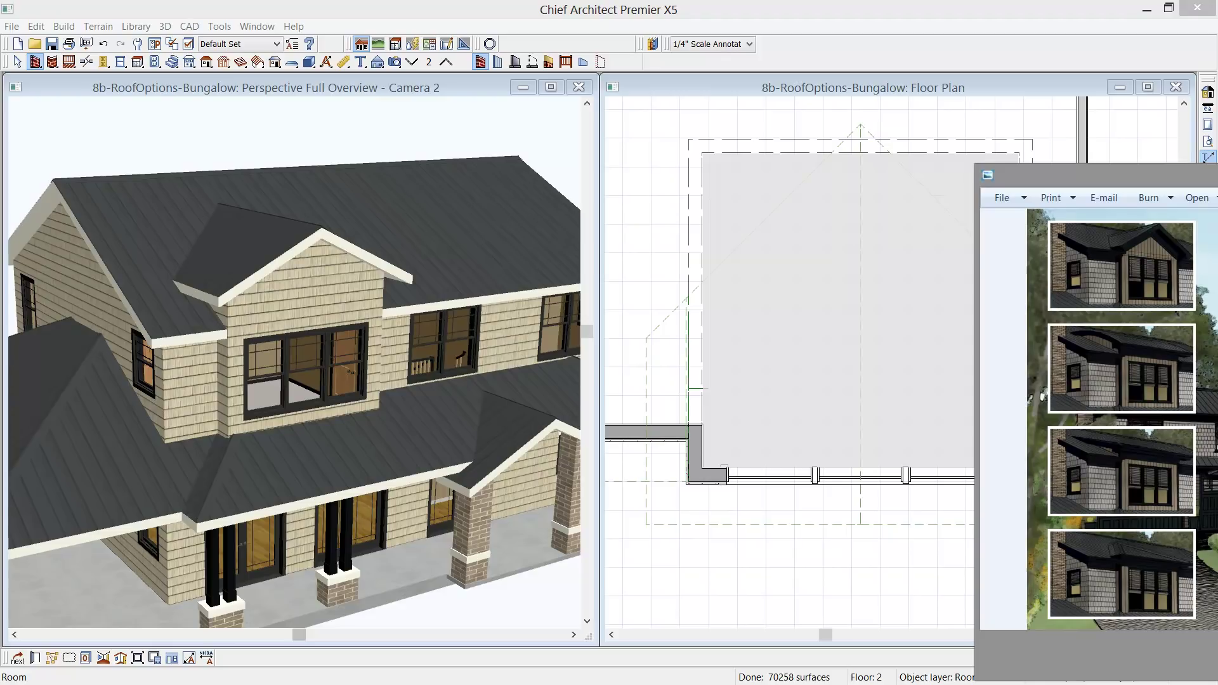
pyautogui.click(892, 92)
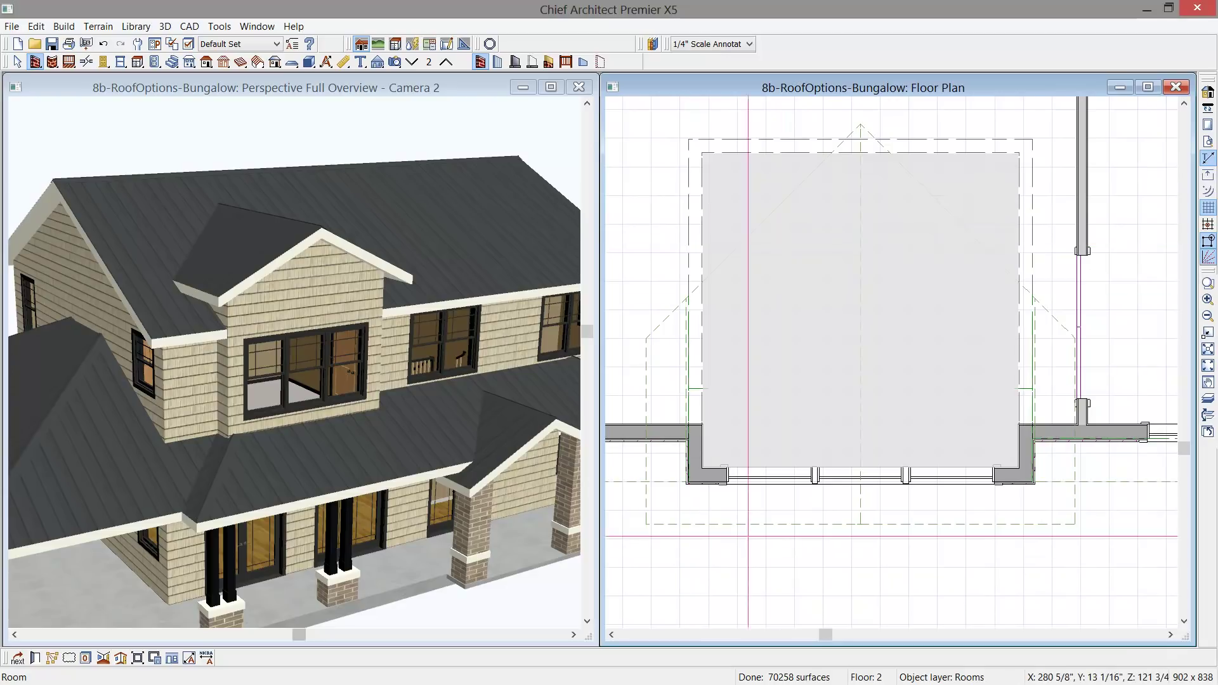
pyautogui.click(708, 482)
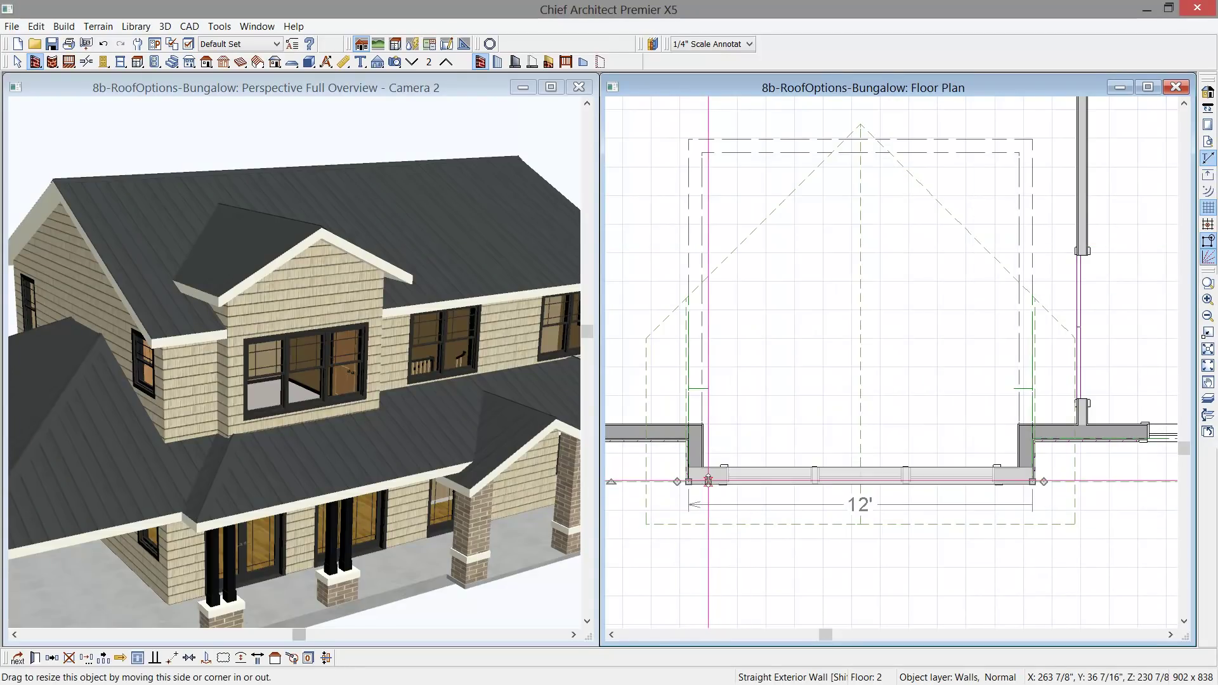
pyautogui.click(276, 660)
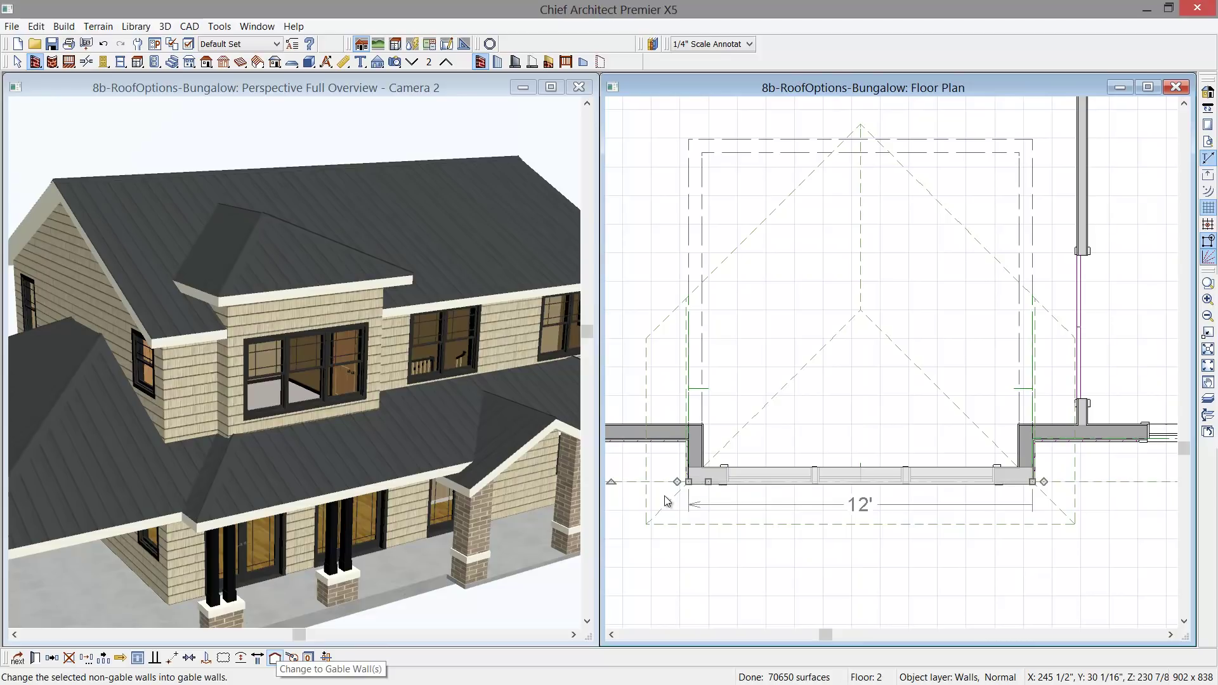
# Set the roof pitch of the bump-out's front wall to 3" in 12
pyautogui.hotkey('ctrl', 'e')
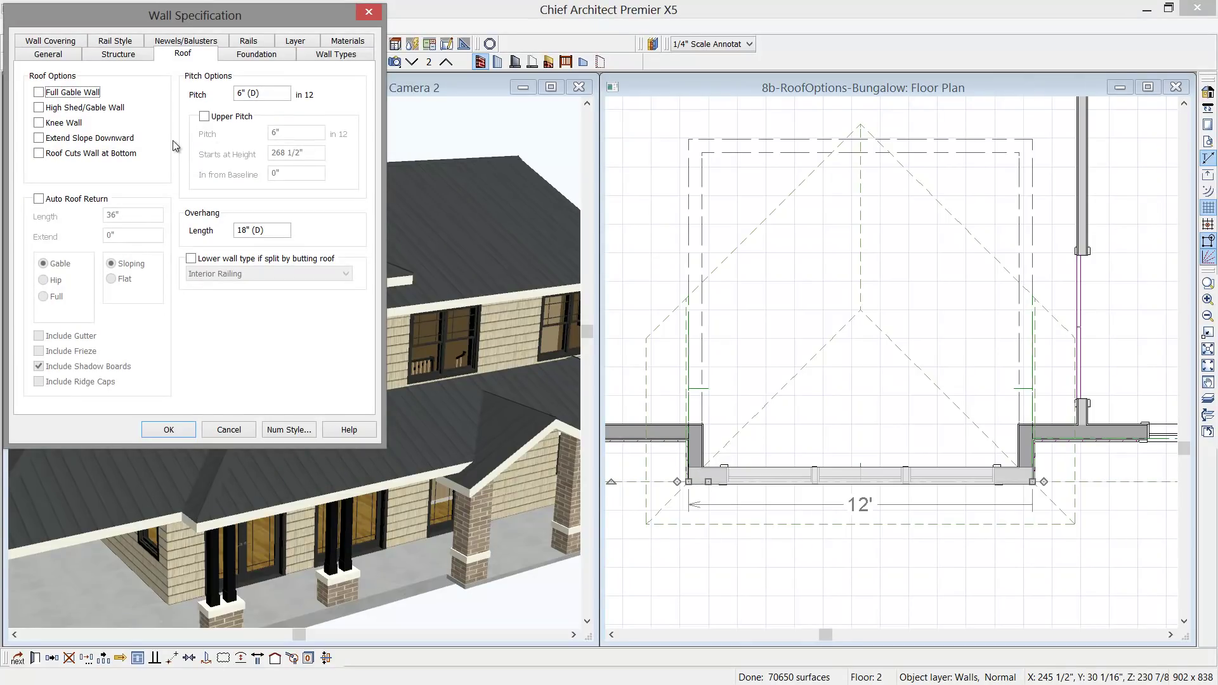
pyautogui.click(267, 93)
pyautogui.write('3')
pyautogui.click(181, 430)
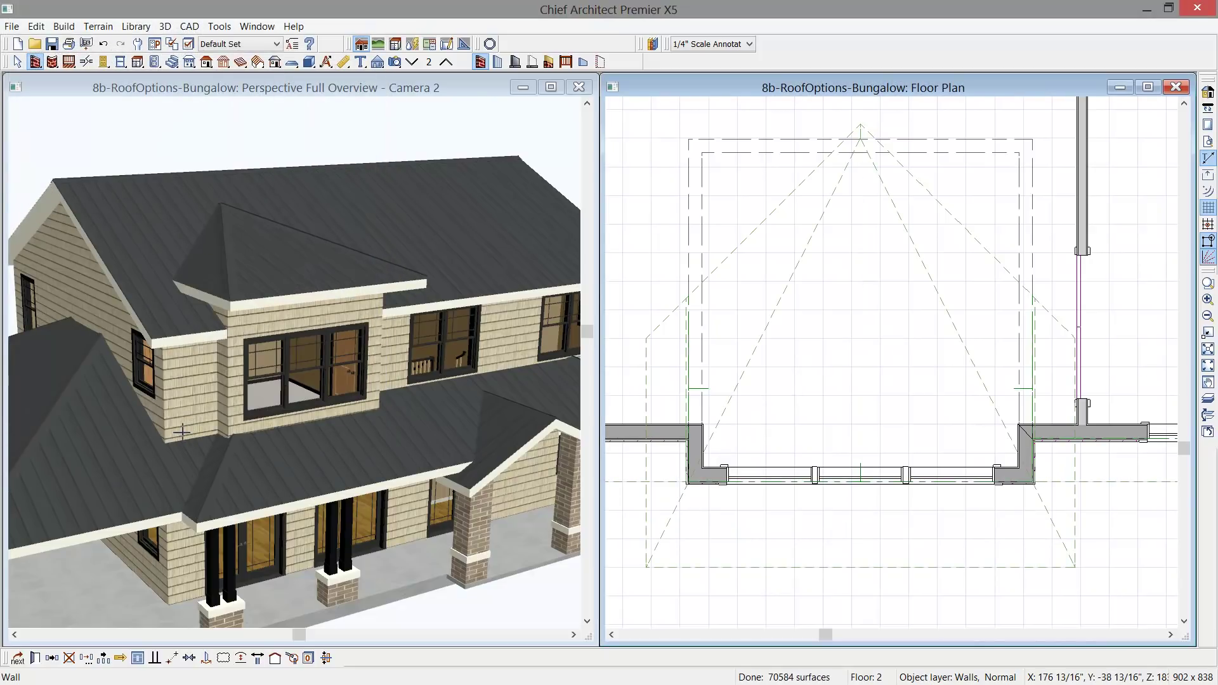
# Select the bump-out's side walls and the room's dashed walls together, enter a 3" pitch, and make them High Shed/Gable walls
pyautogui.click(711, 473)
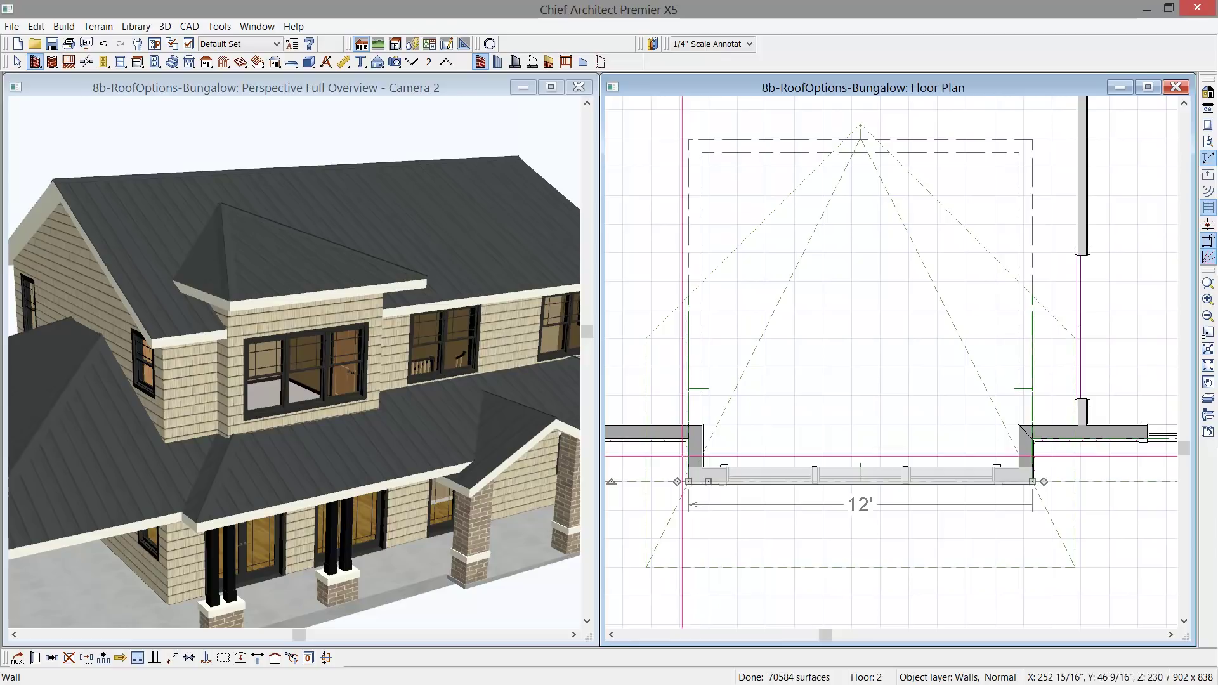
pyautogui.click(695, 457)
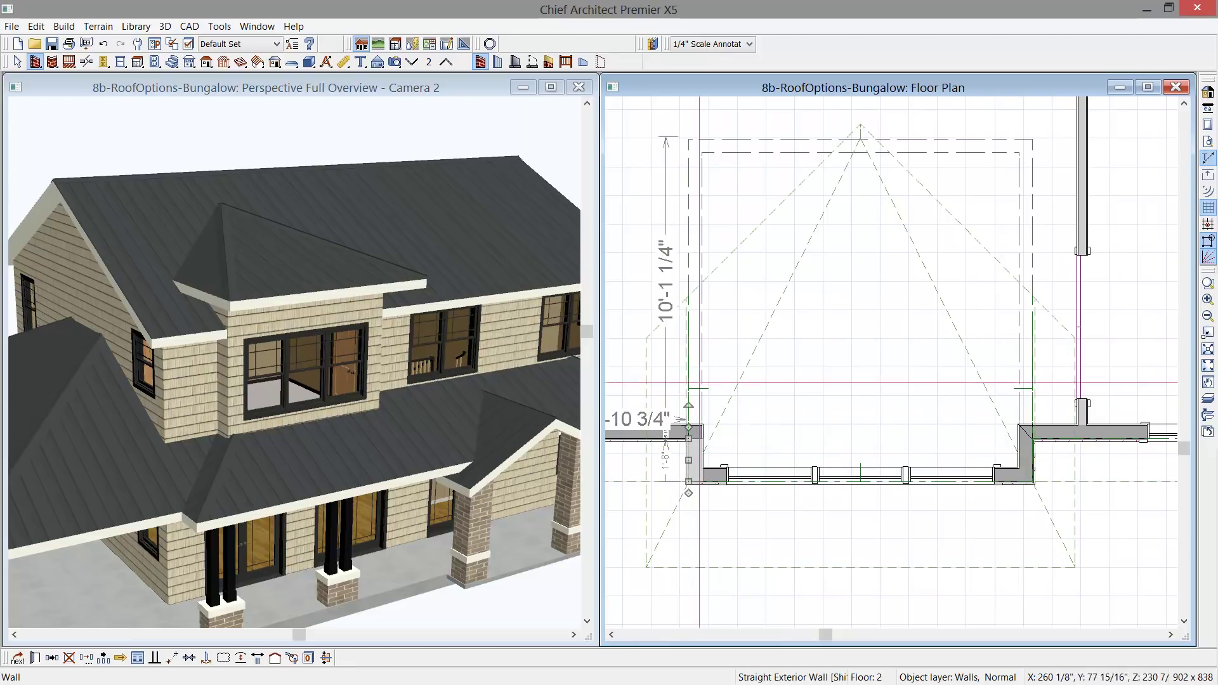
pyautogui.moveTo(688, 404); pyautogui.dragTo(694, 138)
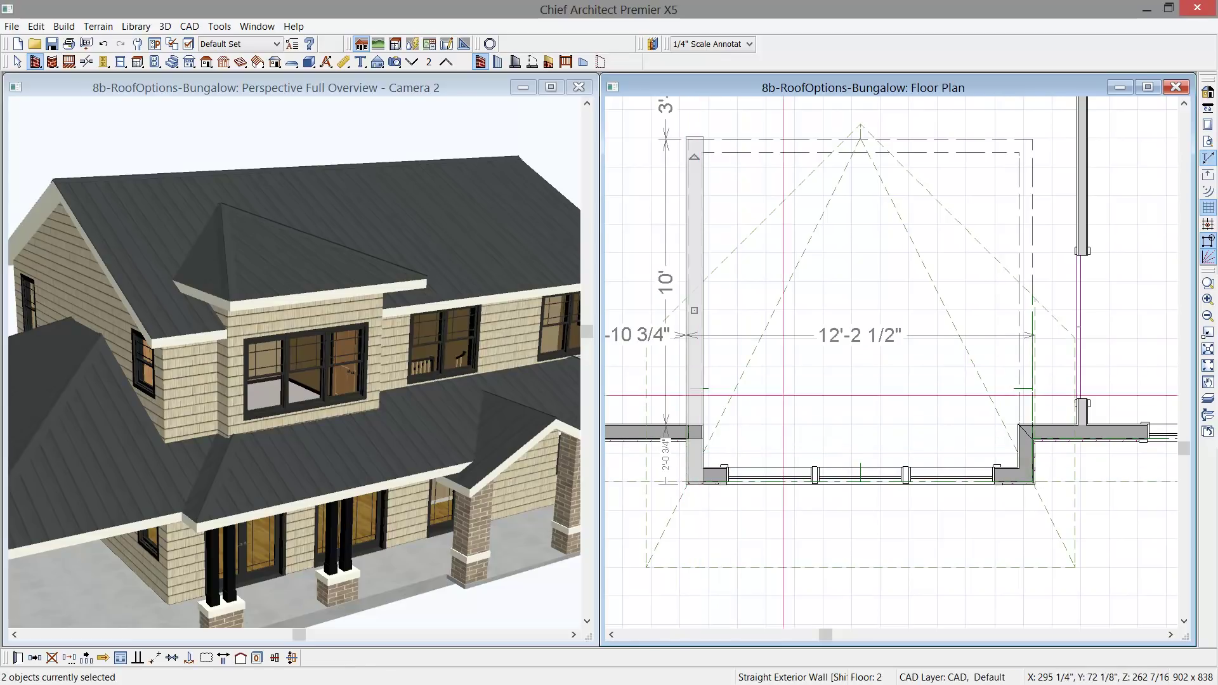
pyautogui.click(1028, 457)
pyautogui.moveTo(1027, 458); pyautogui.dragTo(1031, 254)
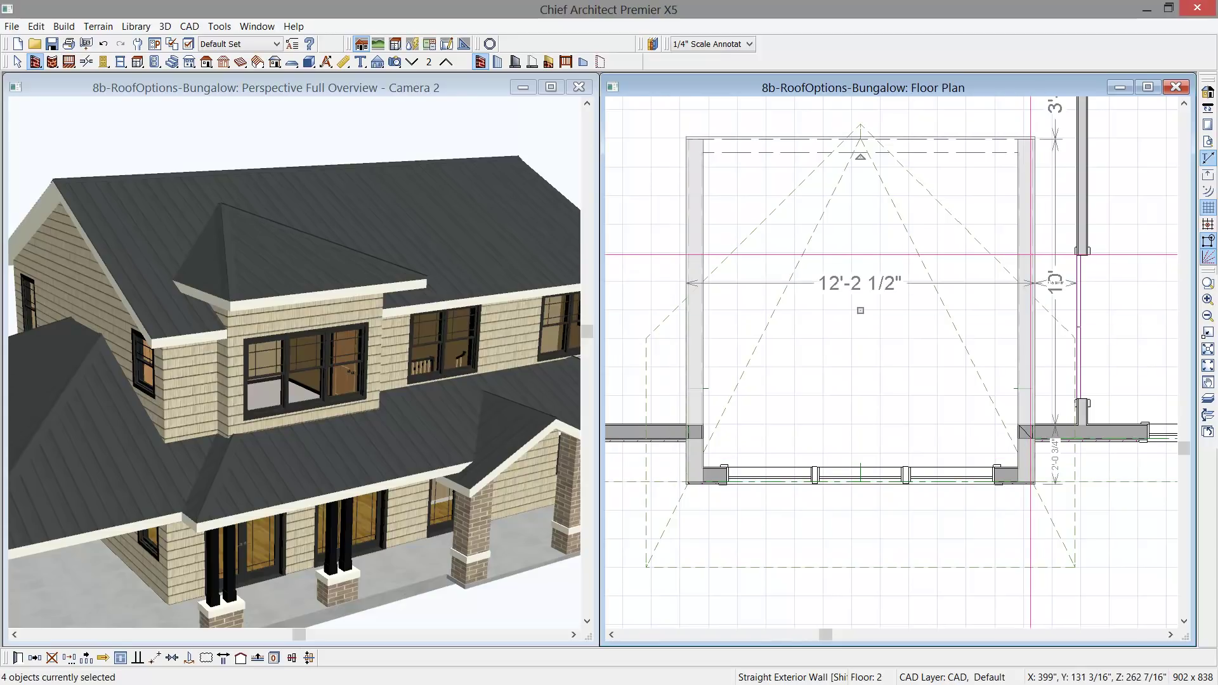
pyautogui.hotkey('ctrl', 'e')
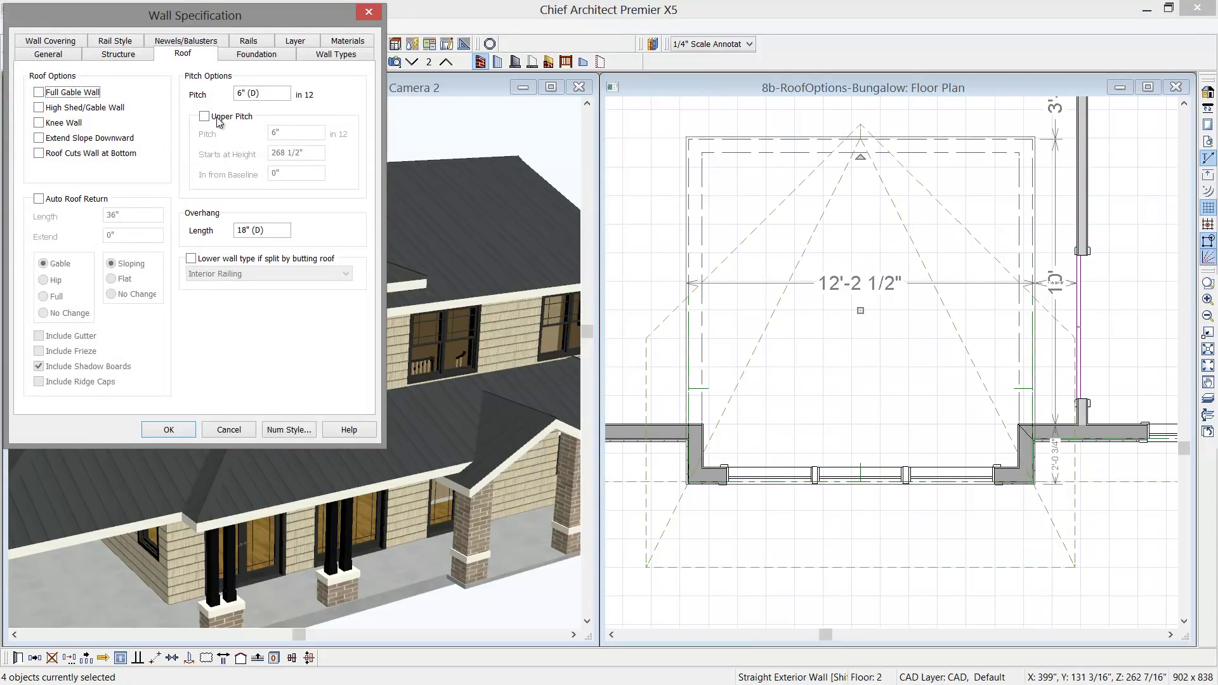
pyautogui.moveTo(267, 94); pyautogui.dragTo(178, 91)
pyautogui.write('3')
pyautogui.click(48, 110)
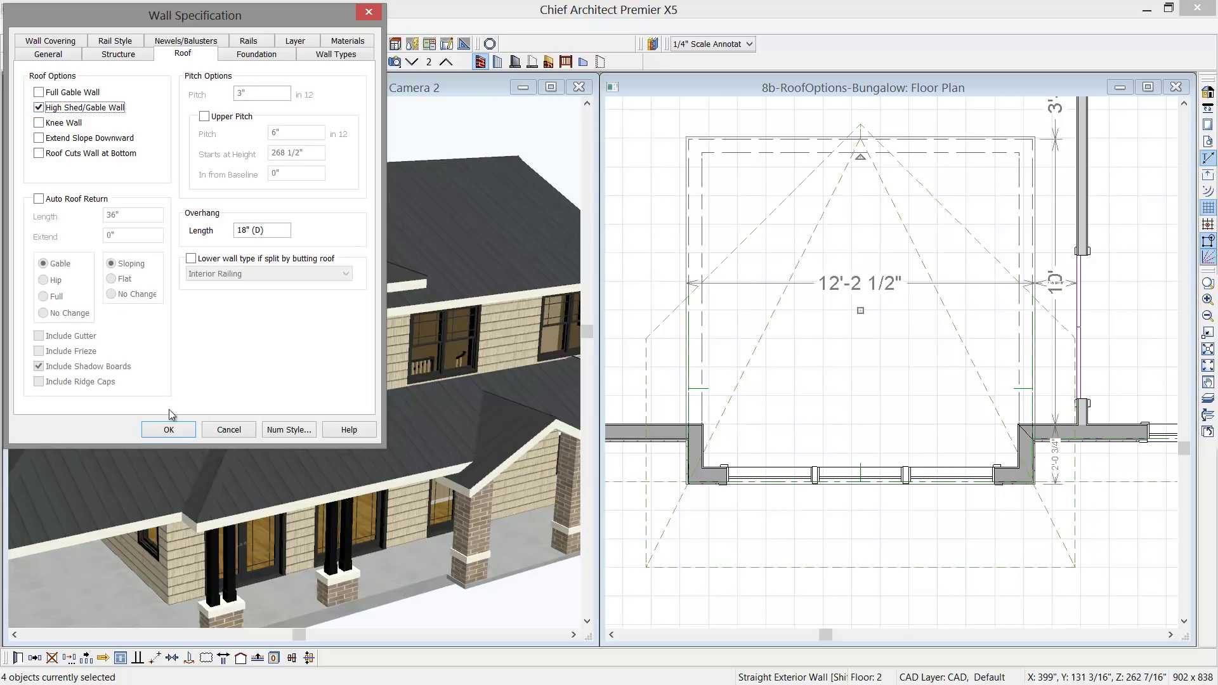
pyautogui.click(168, 431)
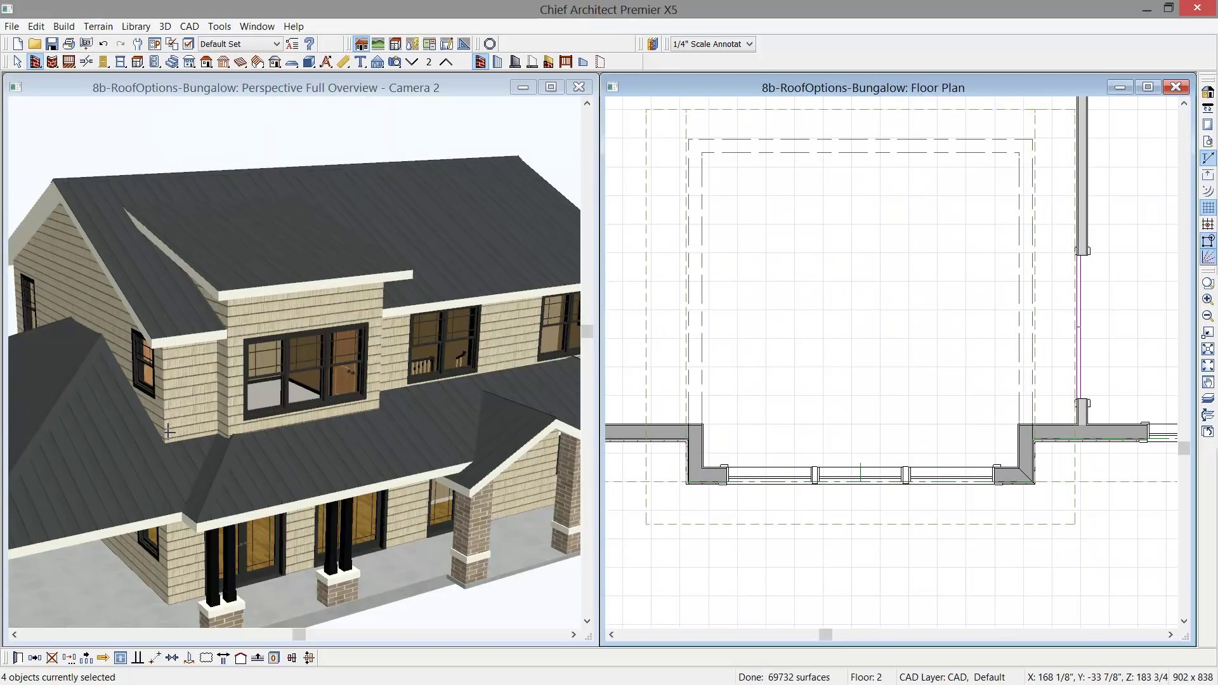
# Make the shed roof plane over the bump-out a Curved Roof with a 0° Angle at Ridge
pyautogui.click(95, 102)
pyautogui.moveTo(115, 164); pyautogui.dragTo(358, 325)
pyautogui.scroll(2, 354, 322)
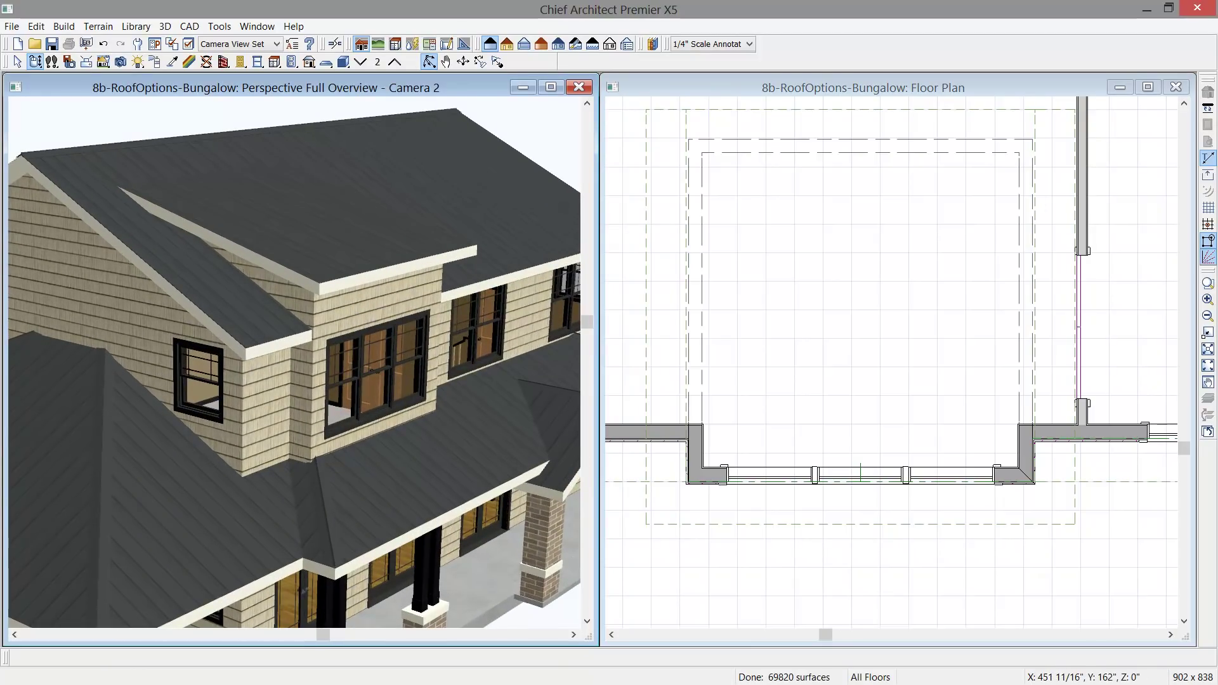
pyautogui.hotkey('alt', 'Tab')
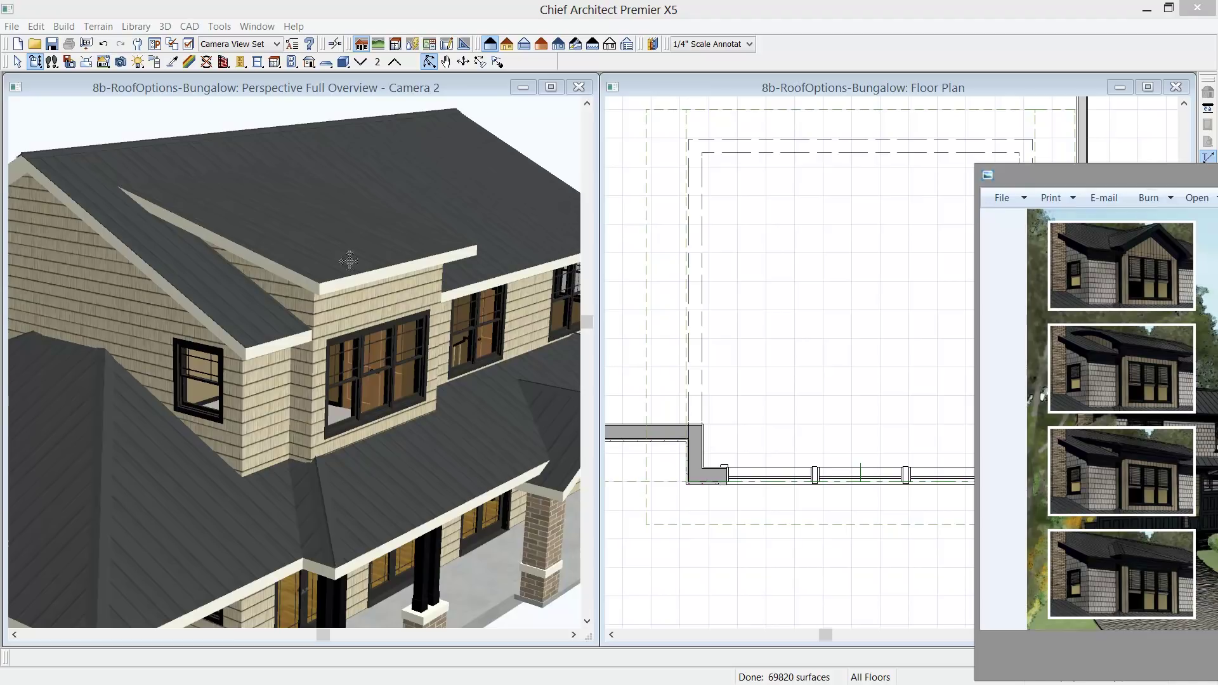
pyautogui.click(316, 259)
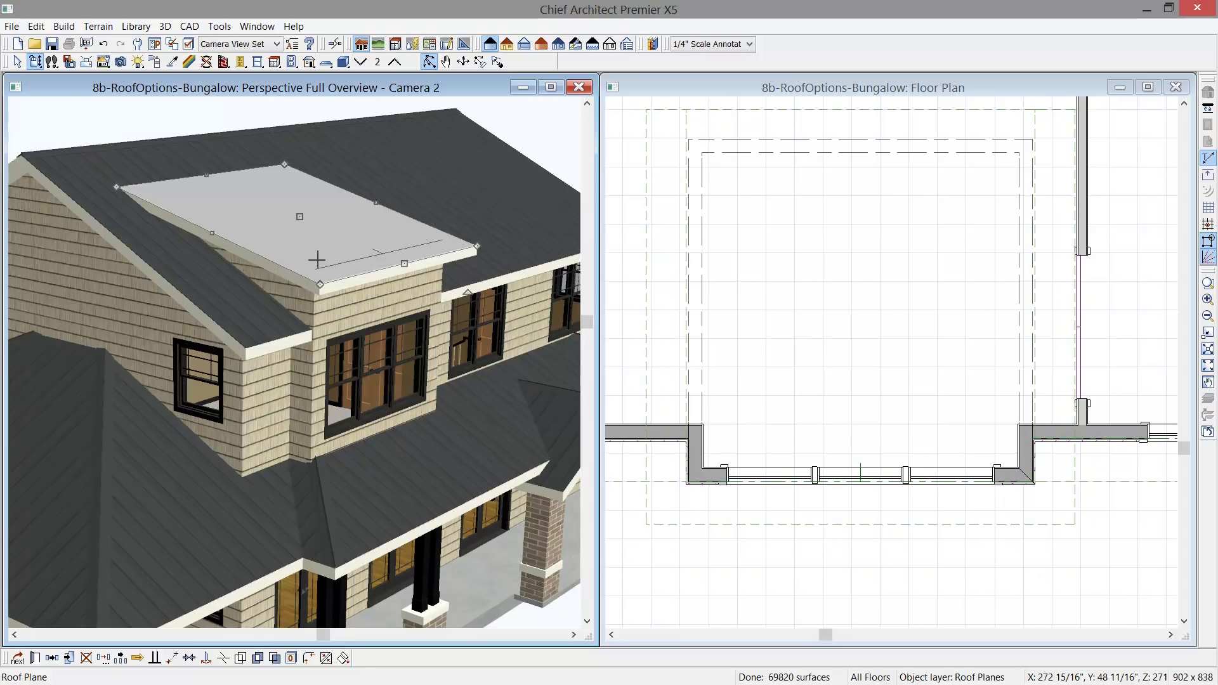
pyautogui.doubleClick(316, 259)
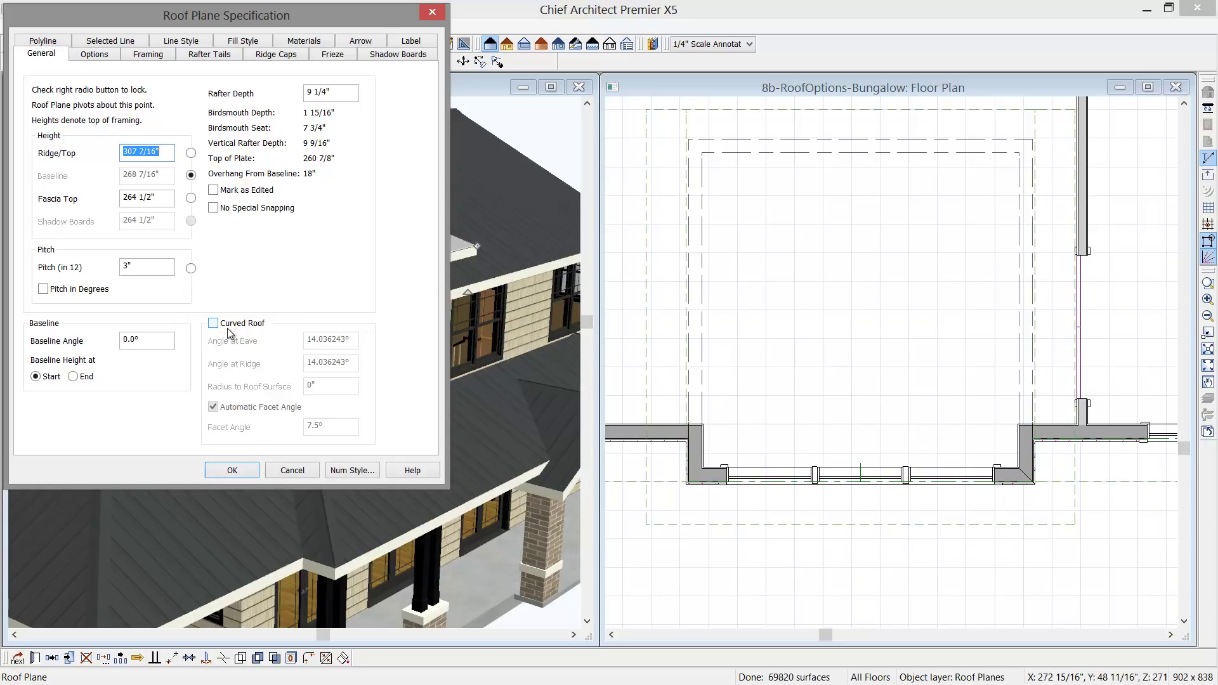
pyautogui.moveTo(216, 22); pyautogui.dragTo(748, 78)
pyautogui.click(747, 381)
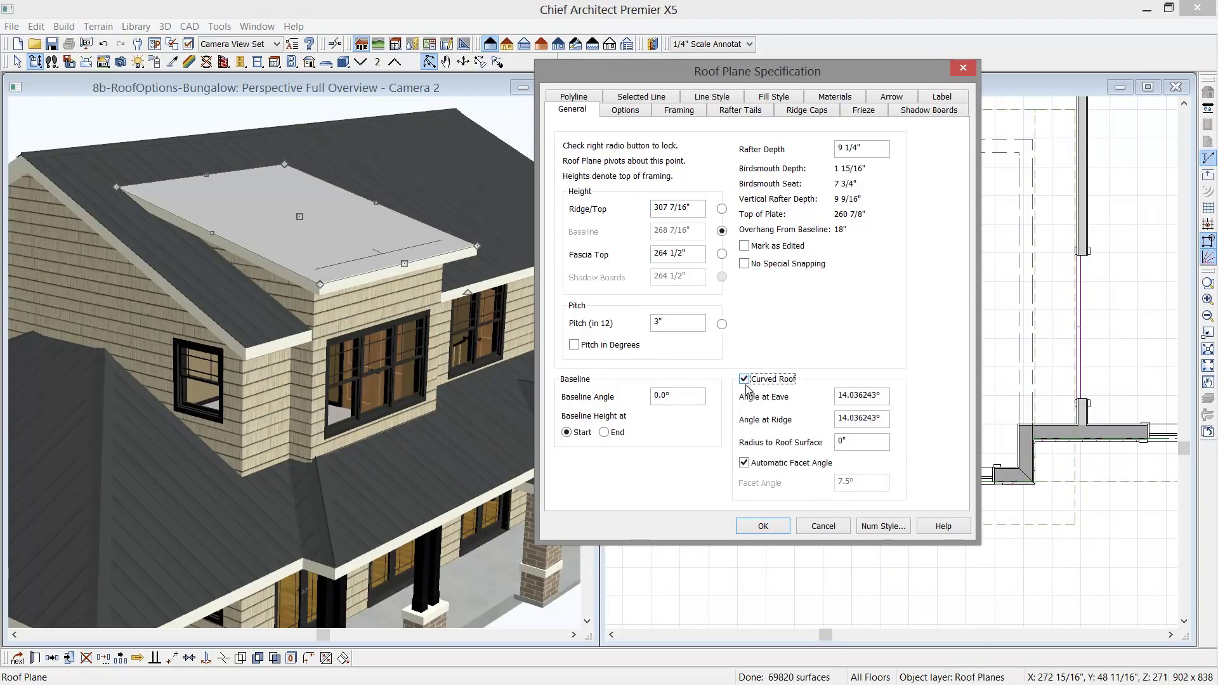
pyautogui.doubleClick(886, 419)
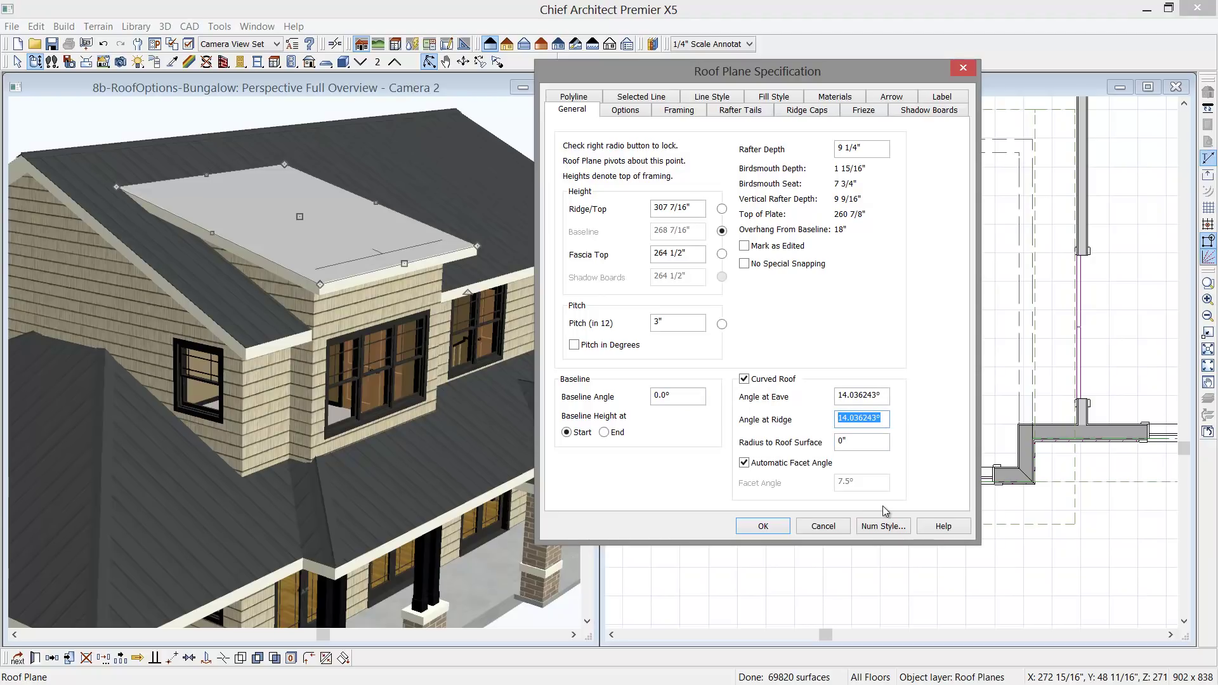
pyautogui.write('0')
pyautogui.click(763, 526)
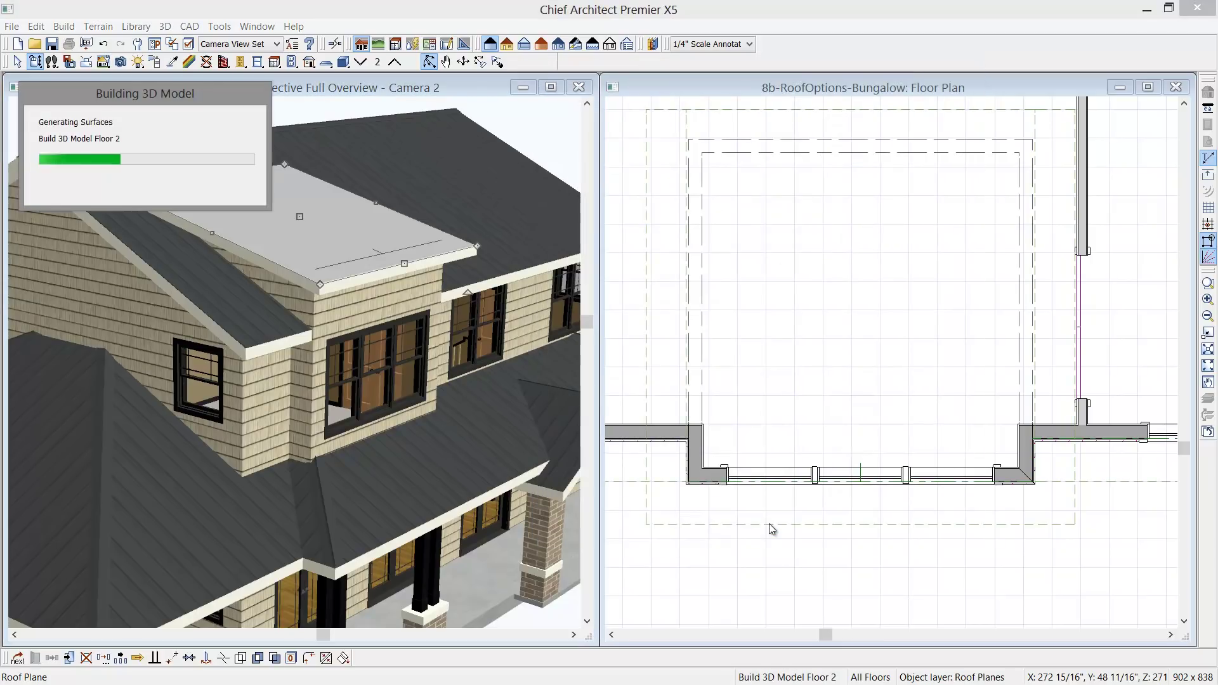
pyautogui.press('Escape')
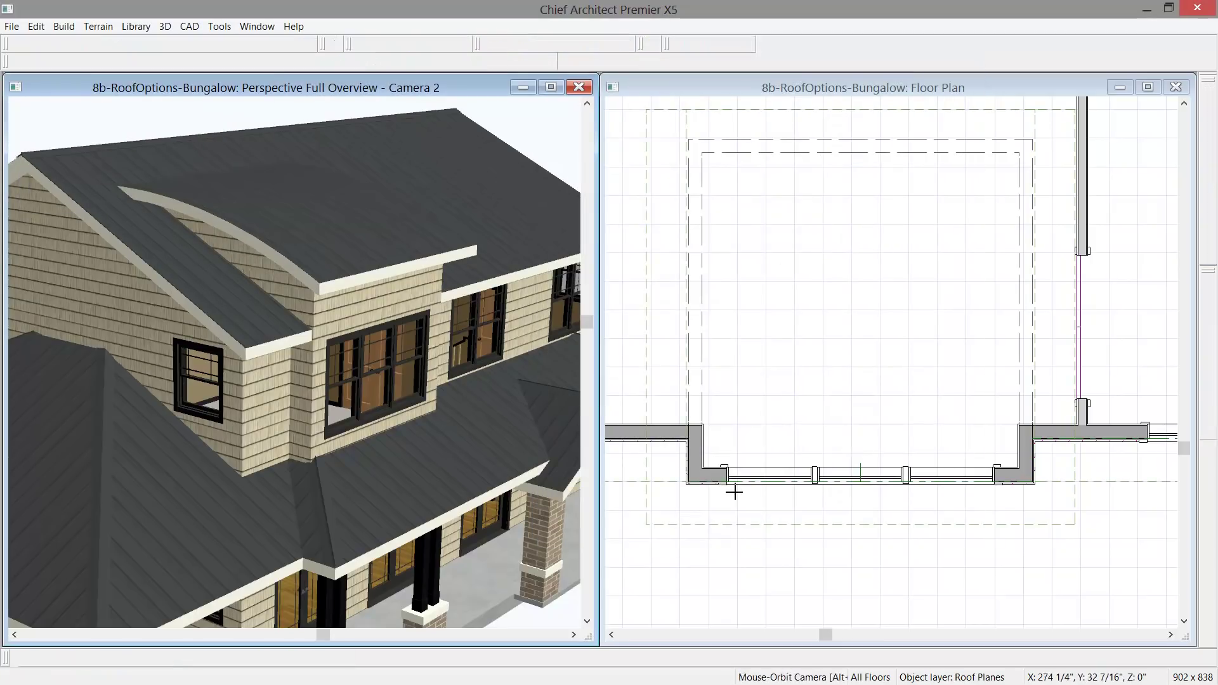
# Maximize the perspective camera view and examine the bump-out's curved roof from a lower angle
pyautogui.click(550, 87)
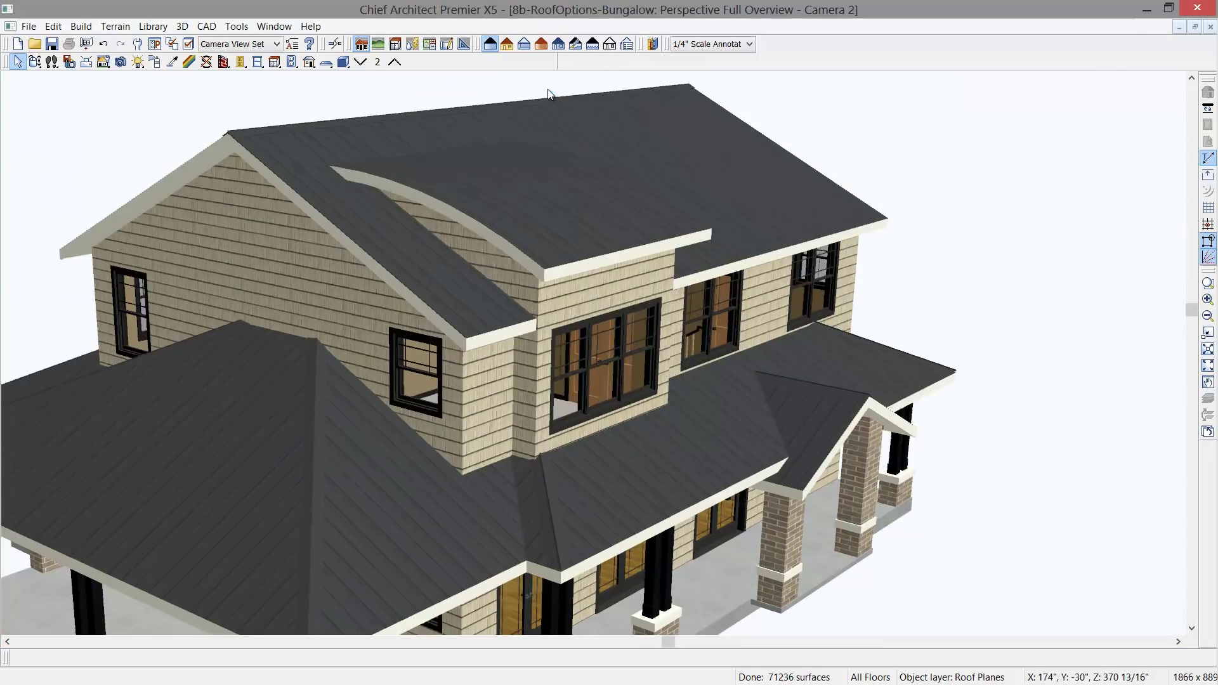
pyautogui.click(35, 61)
pyautogui.moveTo(508, 315); pyautogui.dragTo(547, 332)
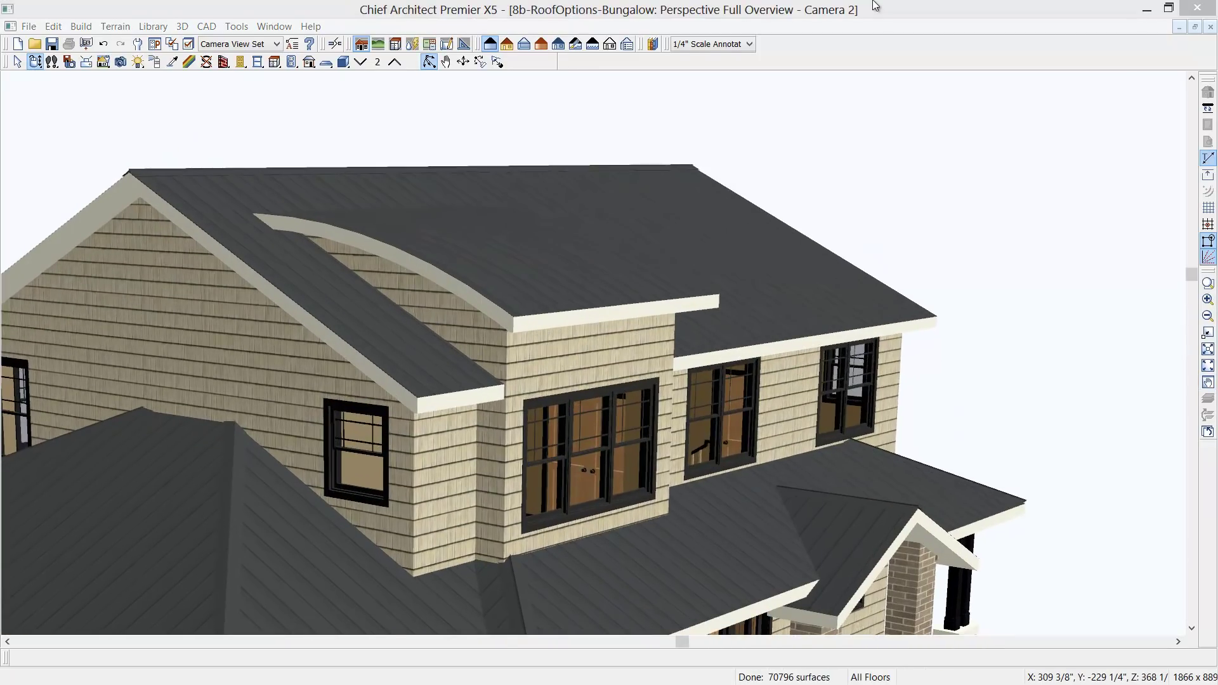
# Tile the camera and plan views side by side and place a skylight in the curved roof plane over the bump-out
pyautogui.click(276, 26)
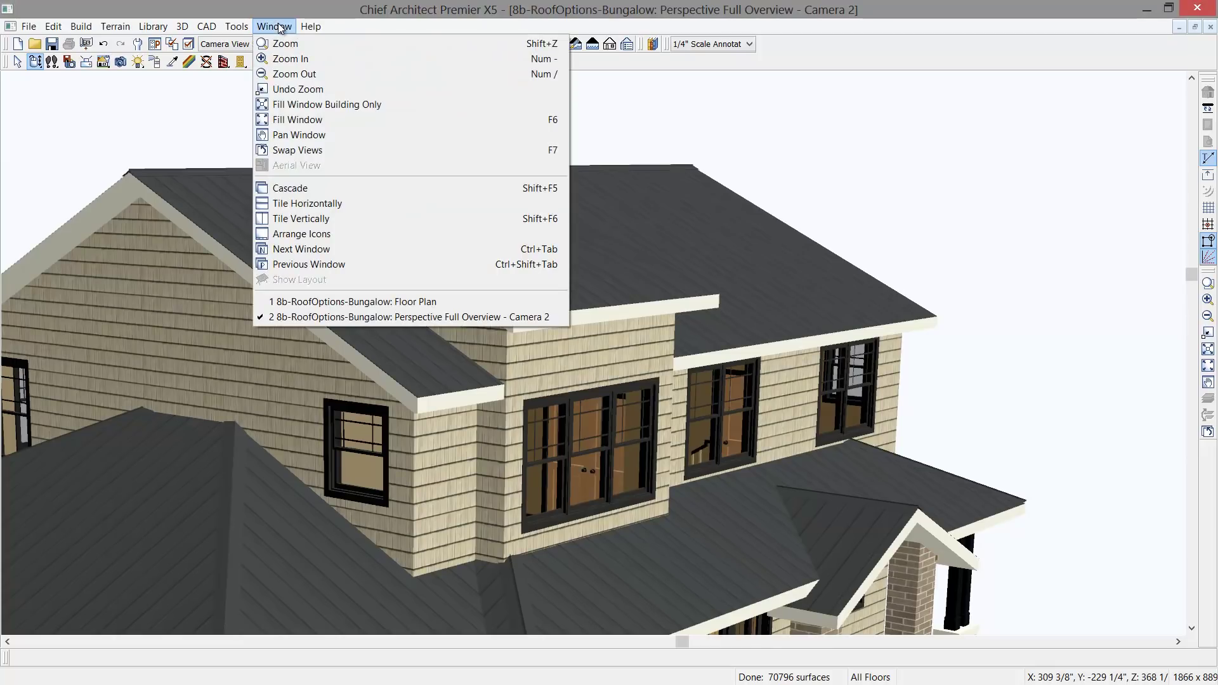
pyautogui.click(323, 220)
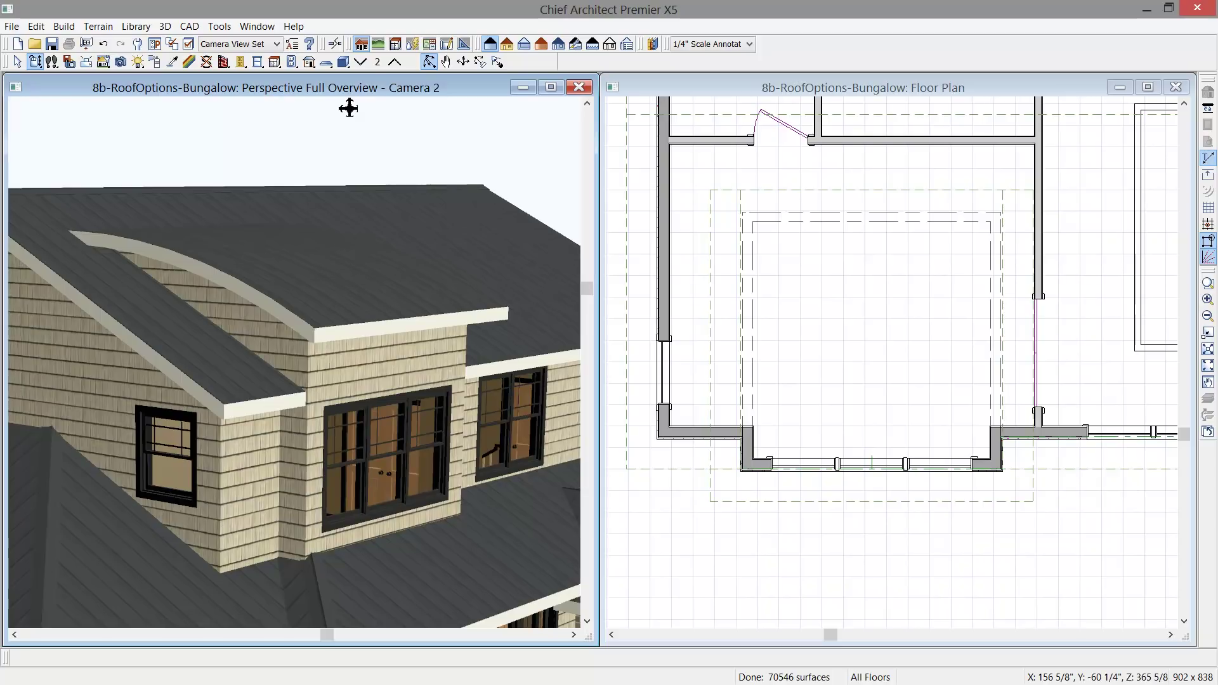
pyautogui.click(635, 90)
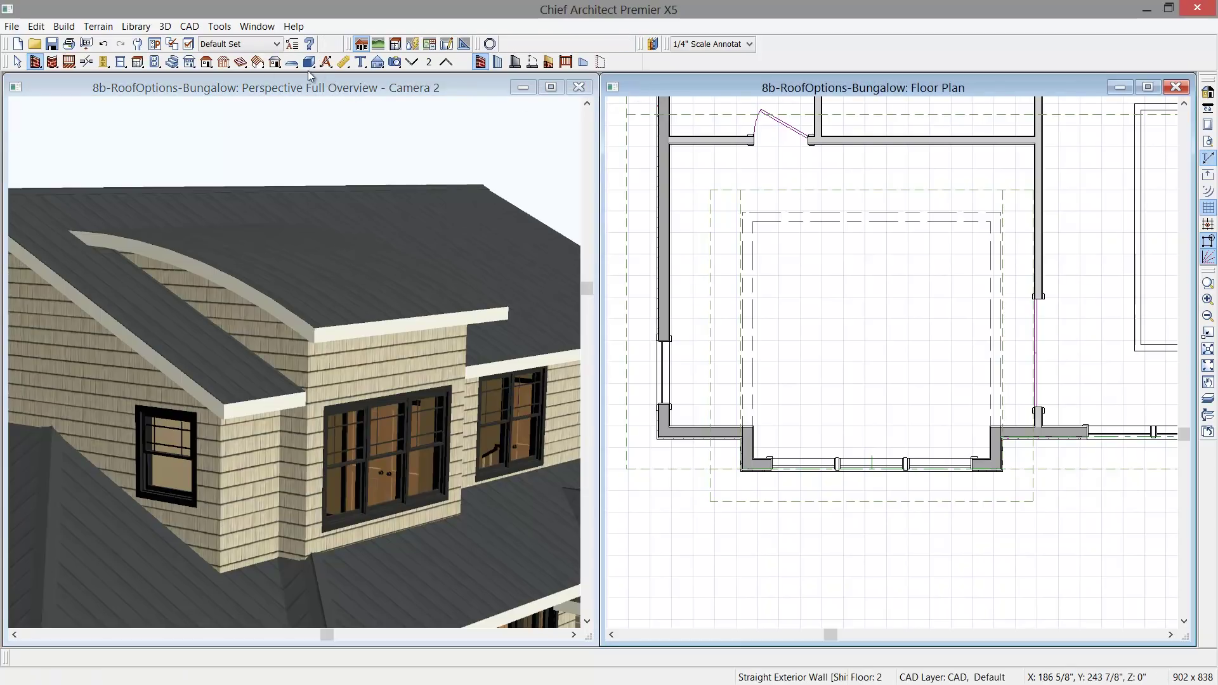
pyautogui.click(210, 63)
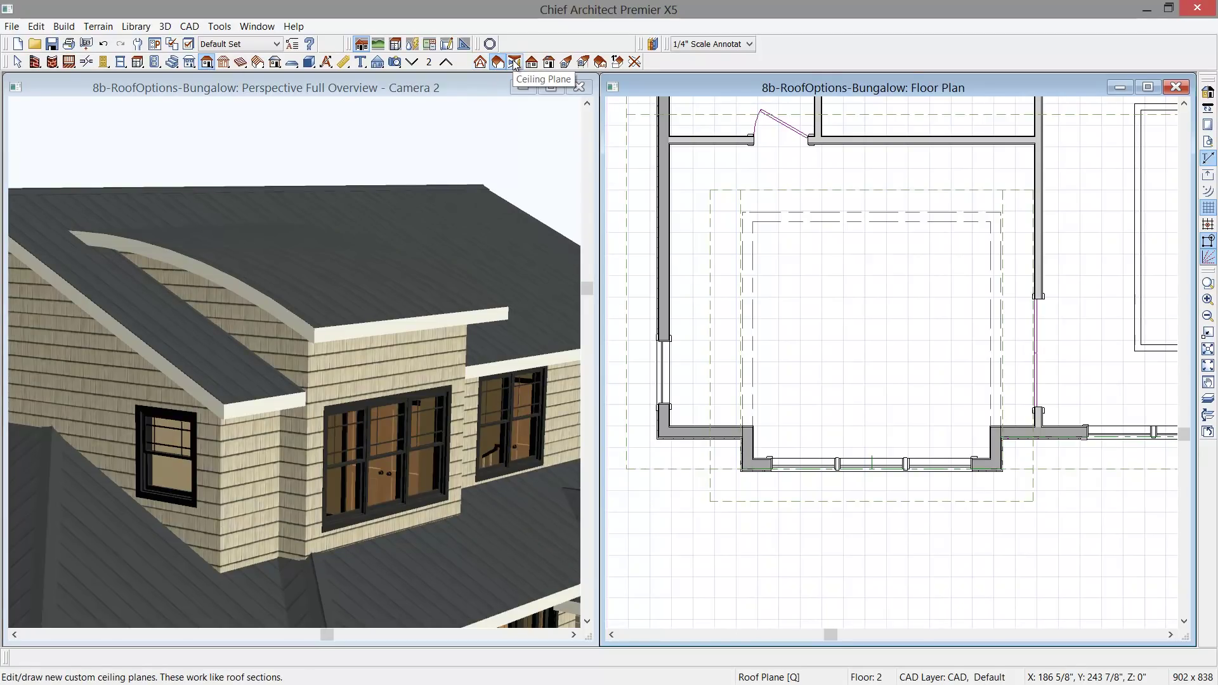
pyautogui.click(550, 61)
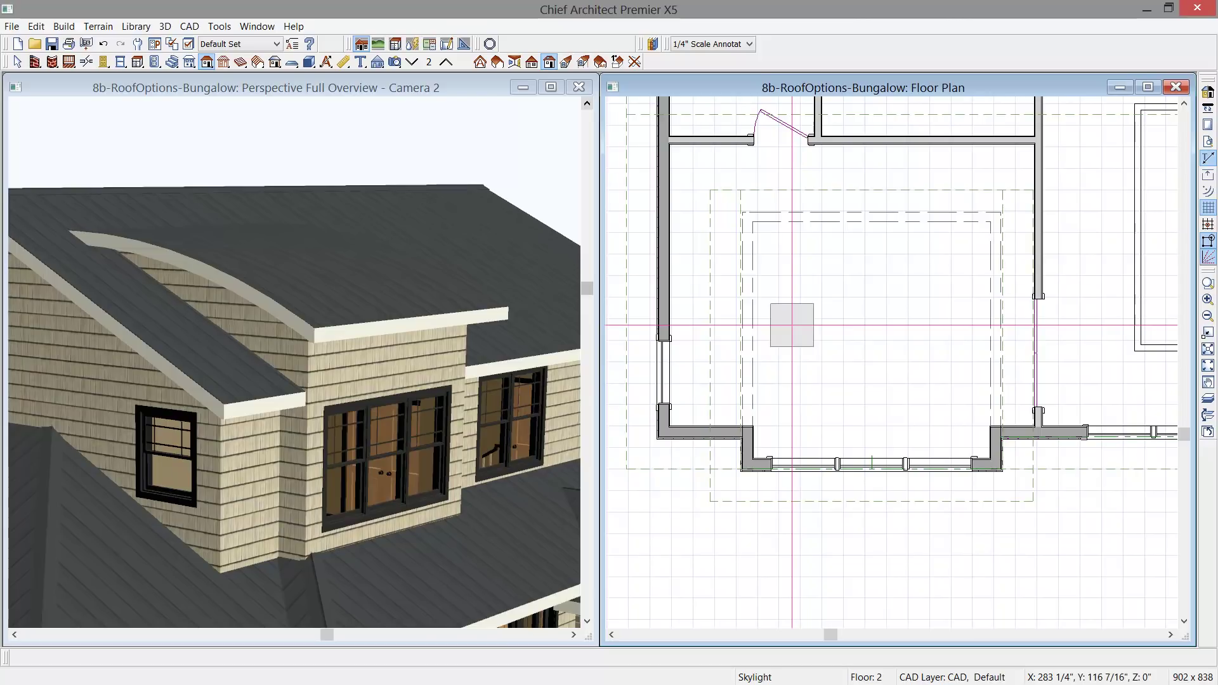
pyautogui.click(792, 325)
pyautogui.click(614, 373)
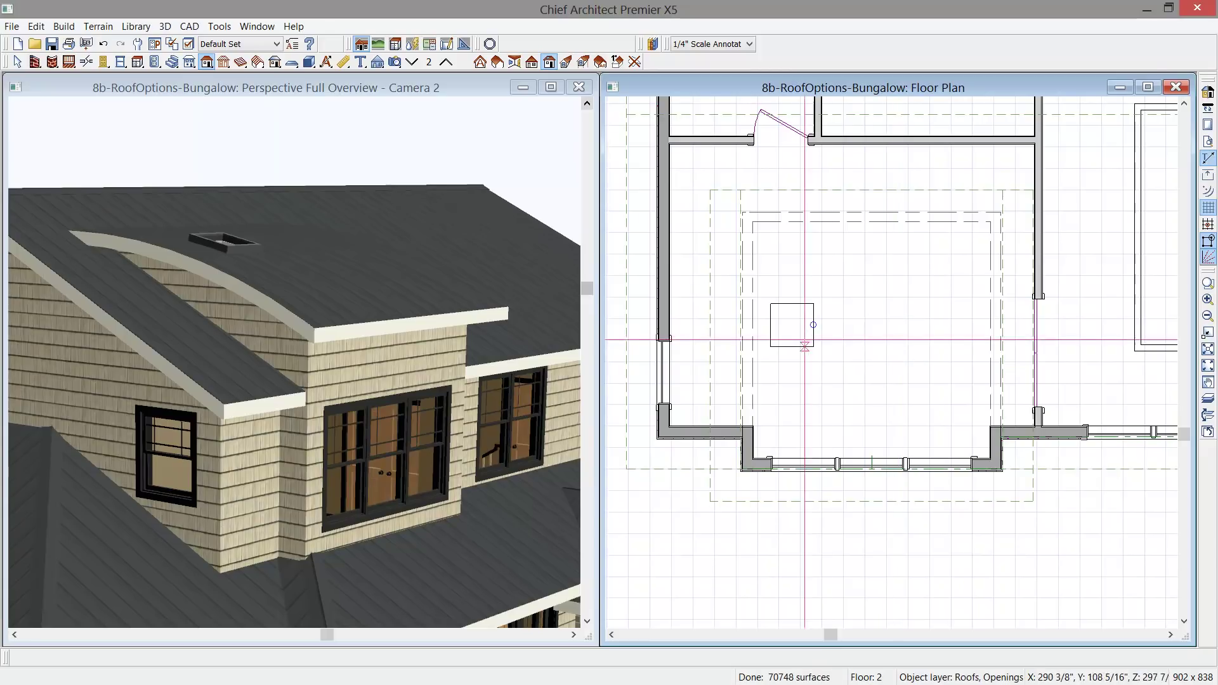
# Set the skylight's length to 4' in the floor plan
pyautogui.click(785, 347)
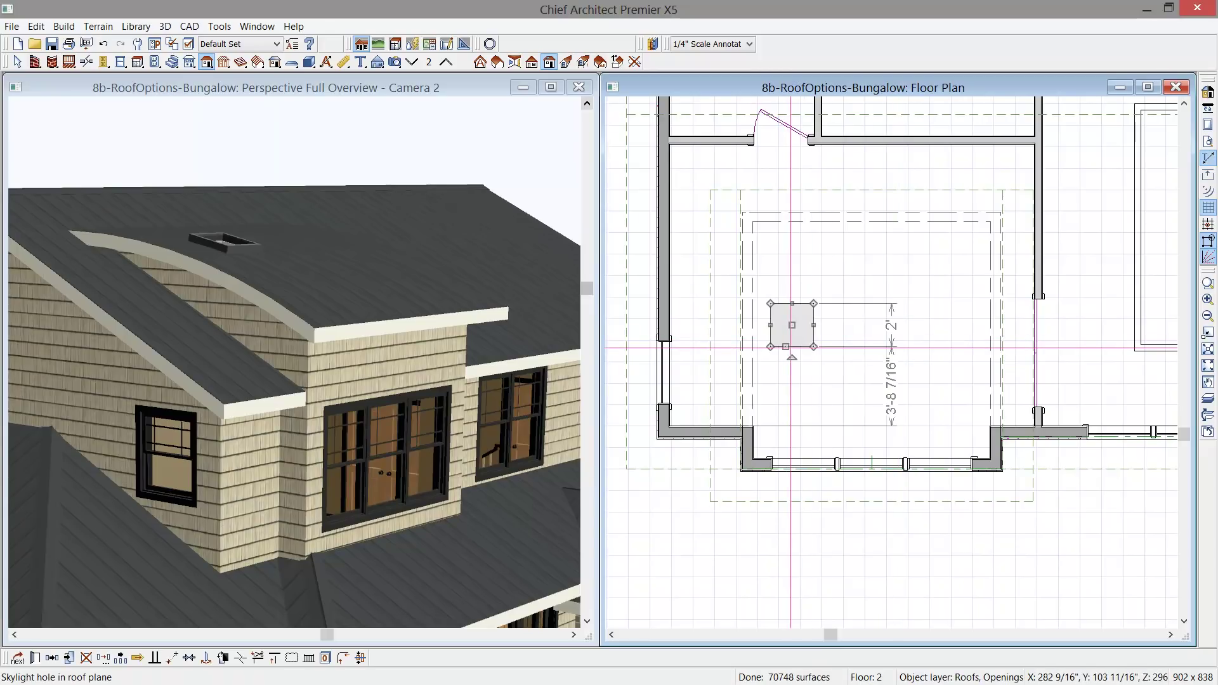
pyautogui.scroll(2, 790, 350)
pyautogui.scroll(1, 790, 351)
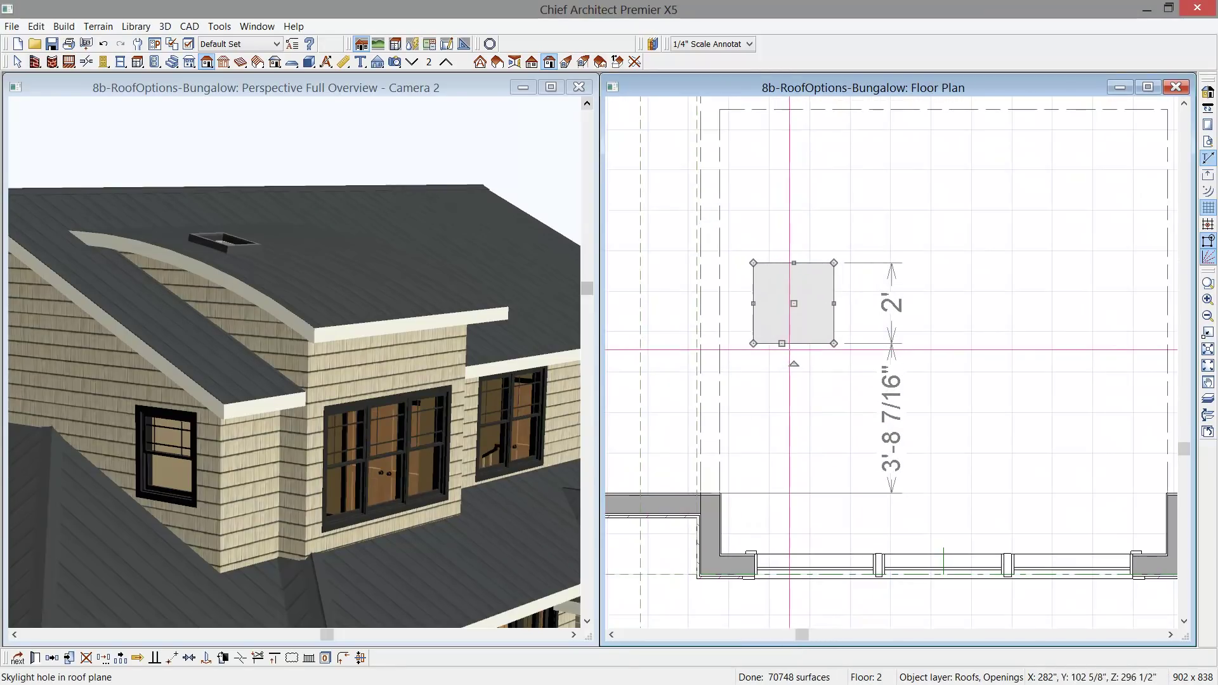
pyautogui.click(890, 305)
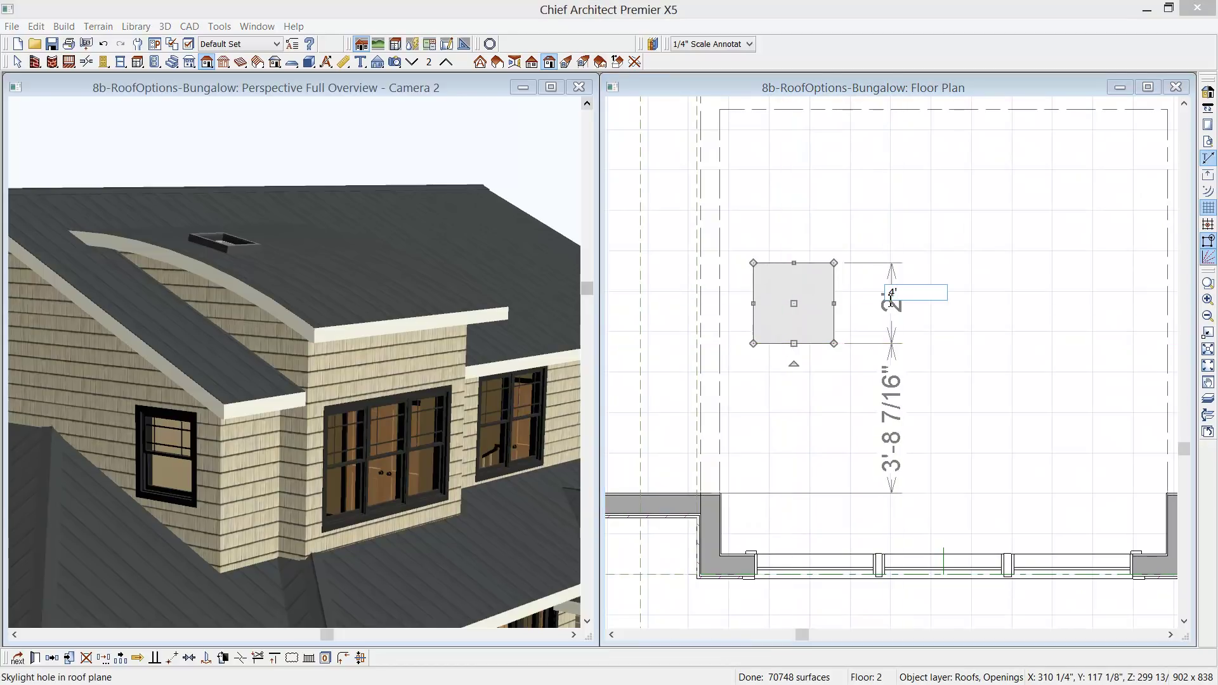
pyautogui.write("4'")
pyautogui.press('Return')
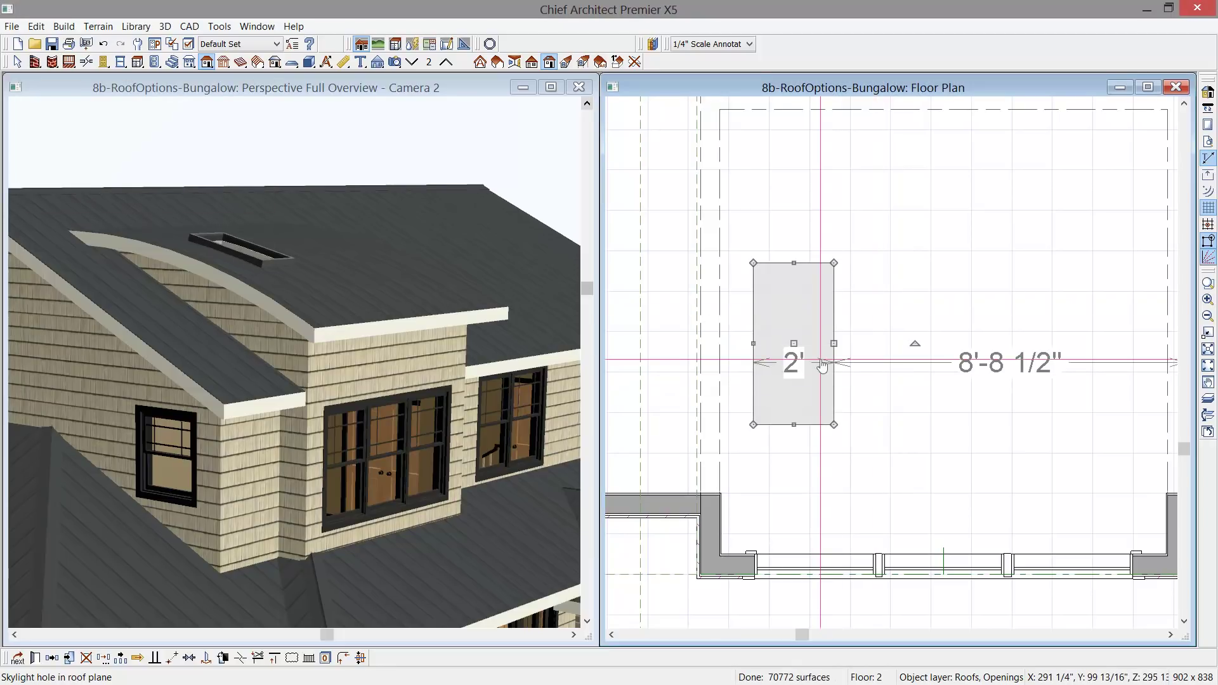
# Set the skylight's width to 21.5"
pyautogui.moveTo(835, 344); pyautogui.dragTo(835, 345)
pyautogui.click(791, 358)
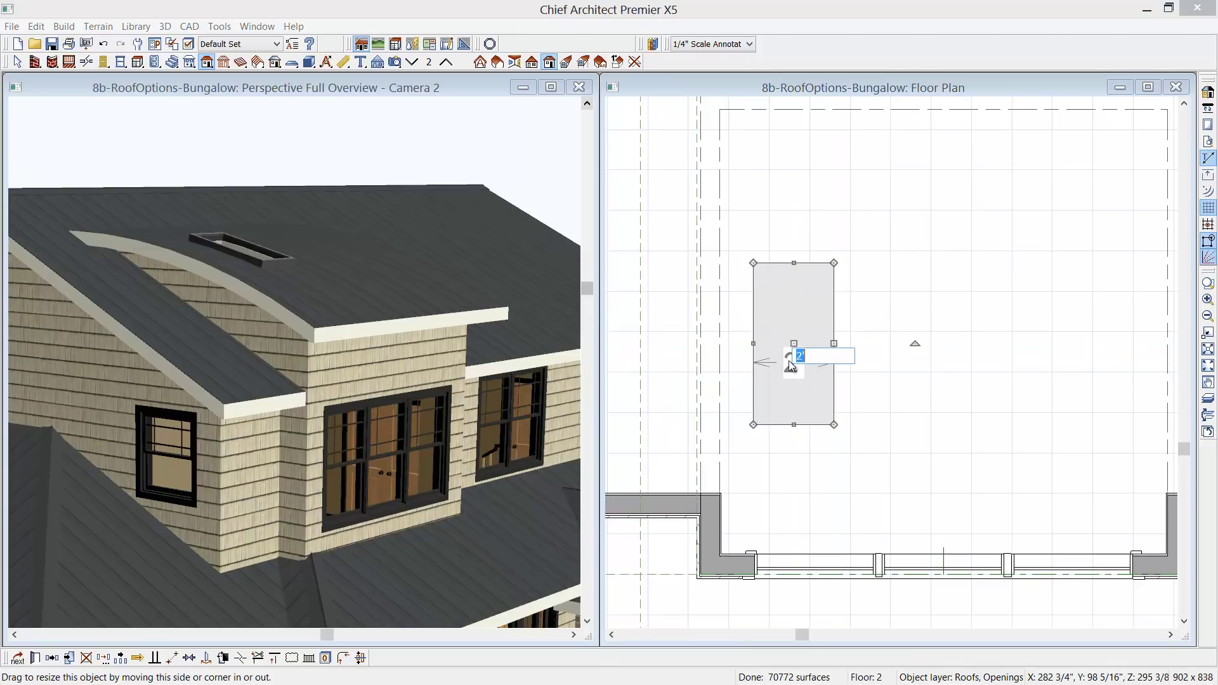
pyautogui.write('21.5')
pyautogui.press('Return')
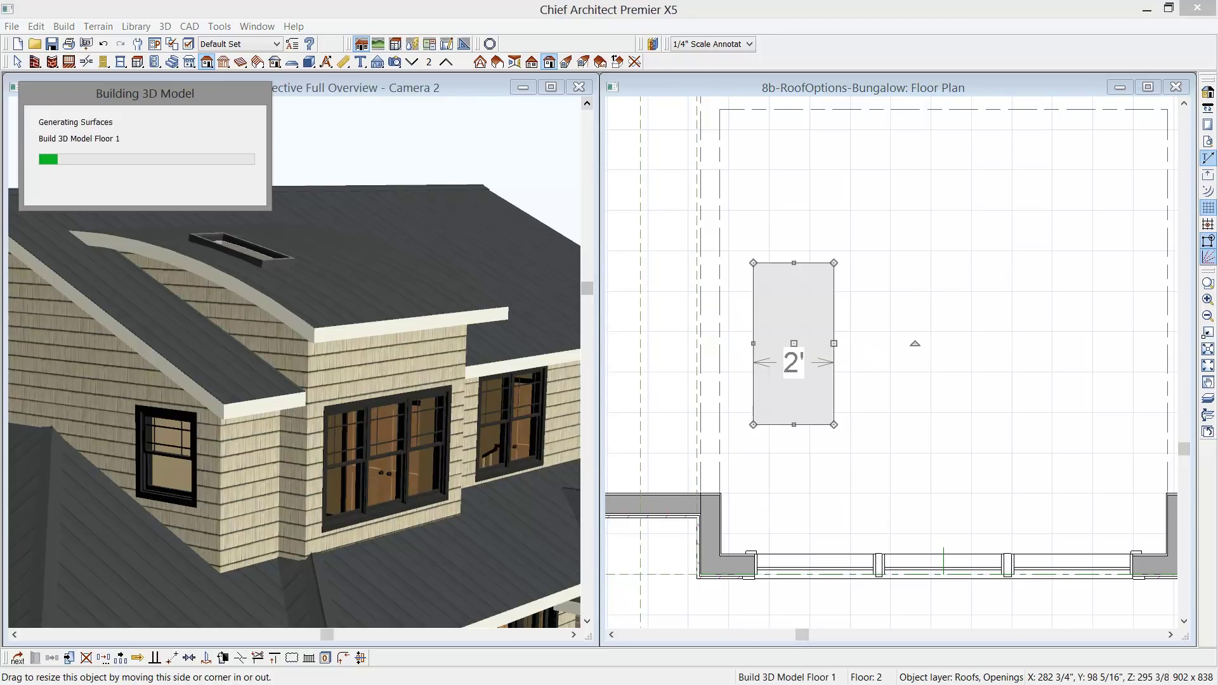
pyautogui.press('Escape')
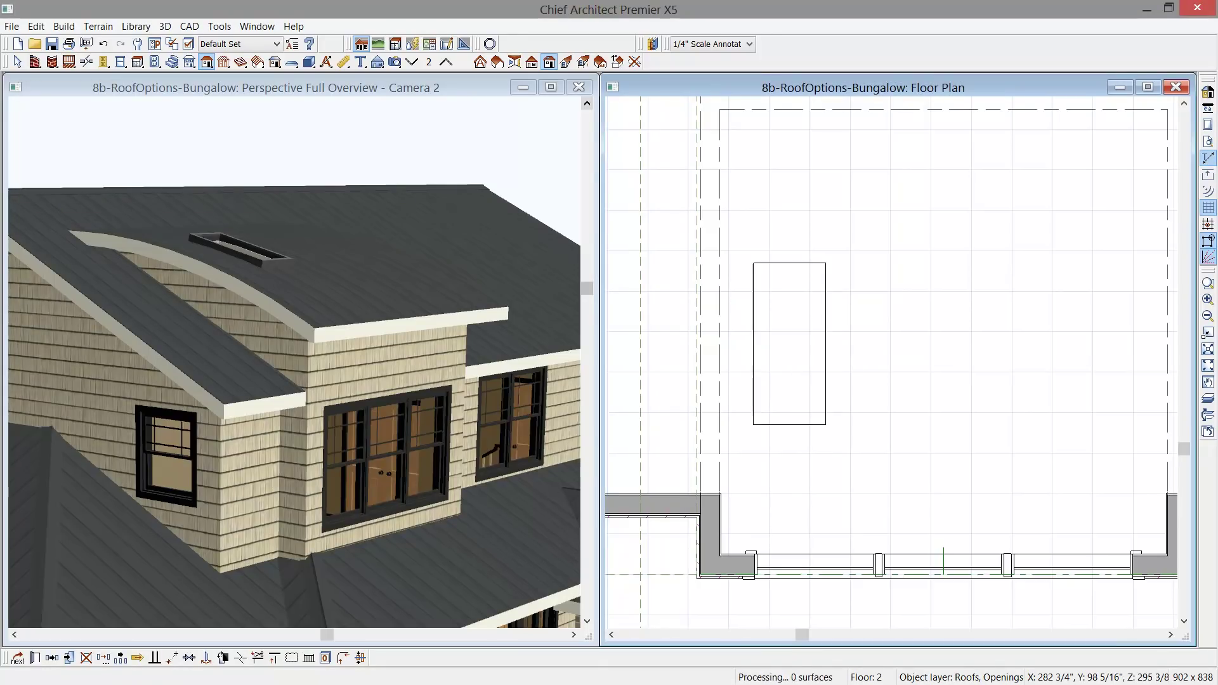
# Multiple-copy the skylight across the curved roof at the 24" primary offset to form a row of five
pyautogui.click(769, 367)
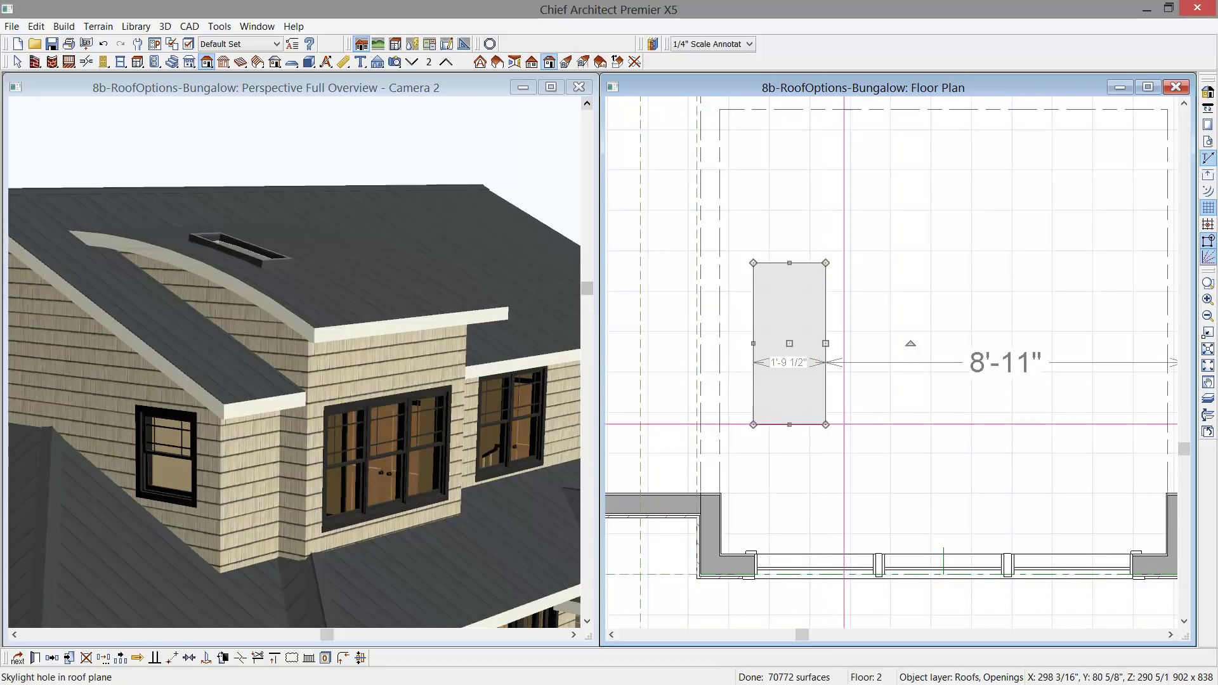
pyautogui.click(124, 659)
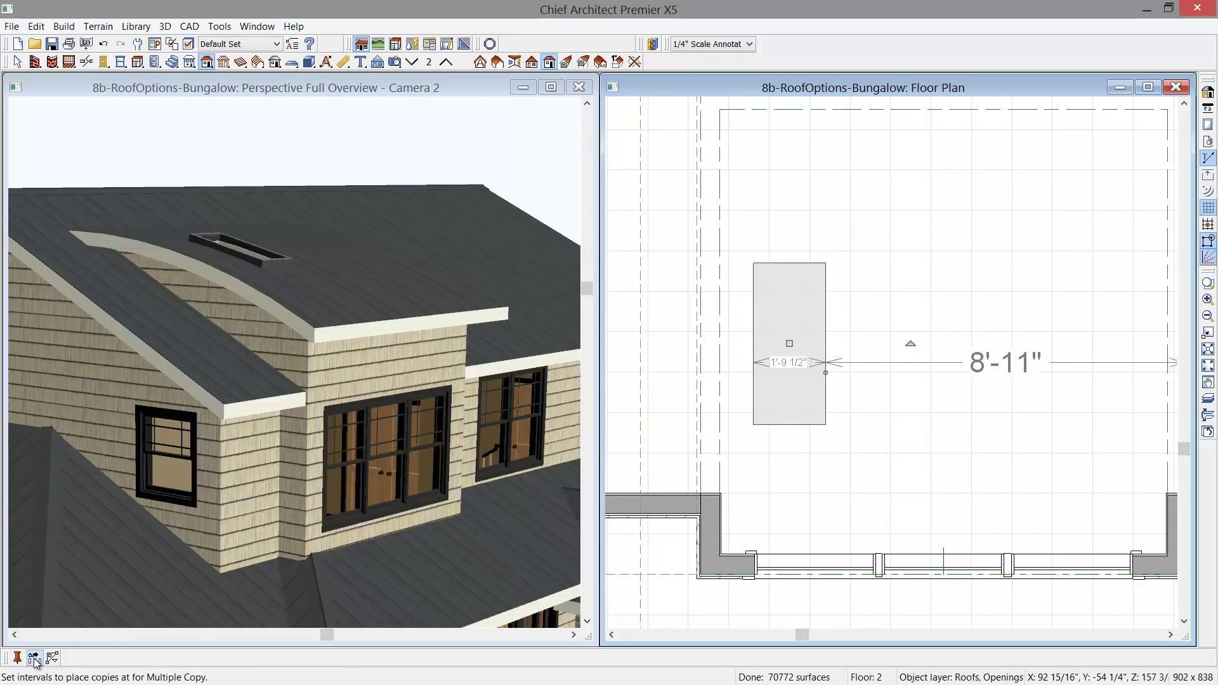
pyautogui.click(35, 660)
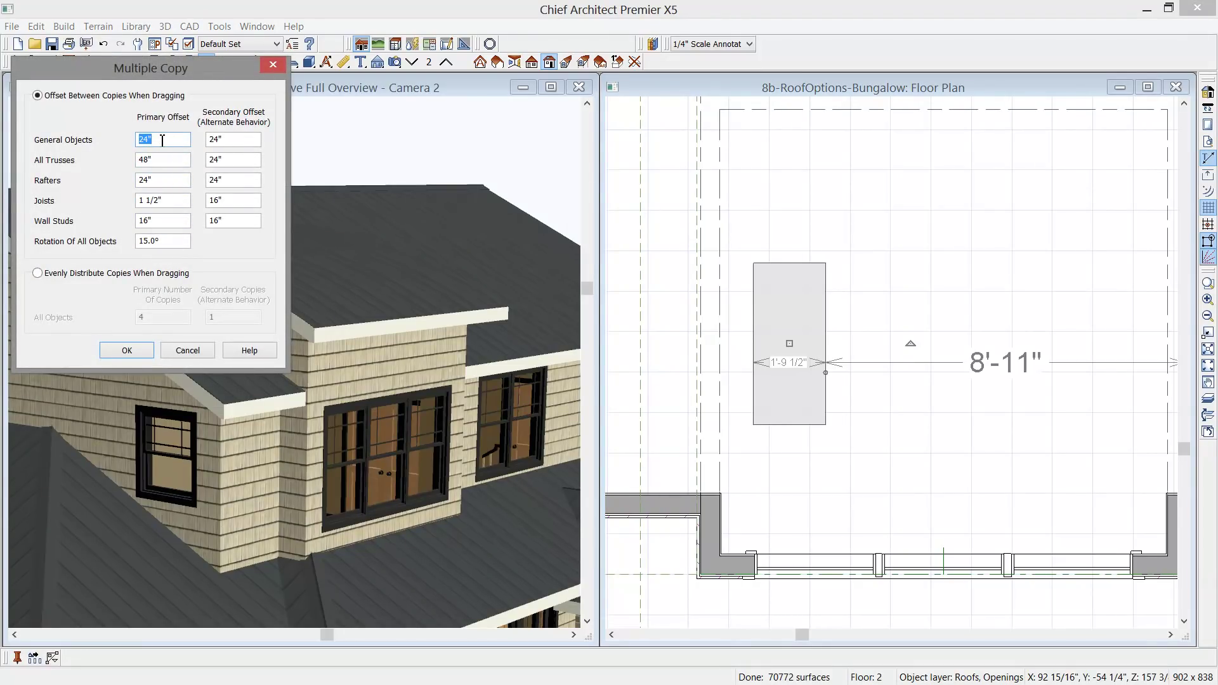
pyautogui.click(127, 350)
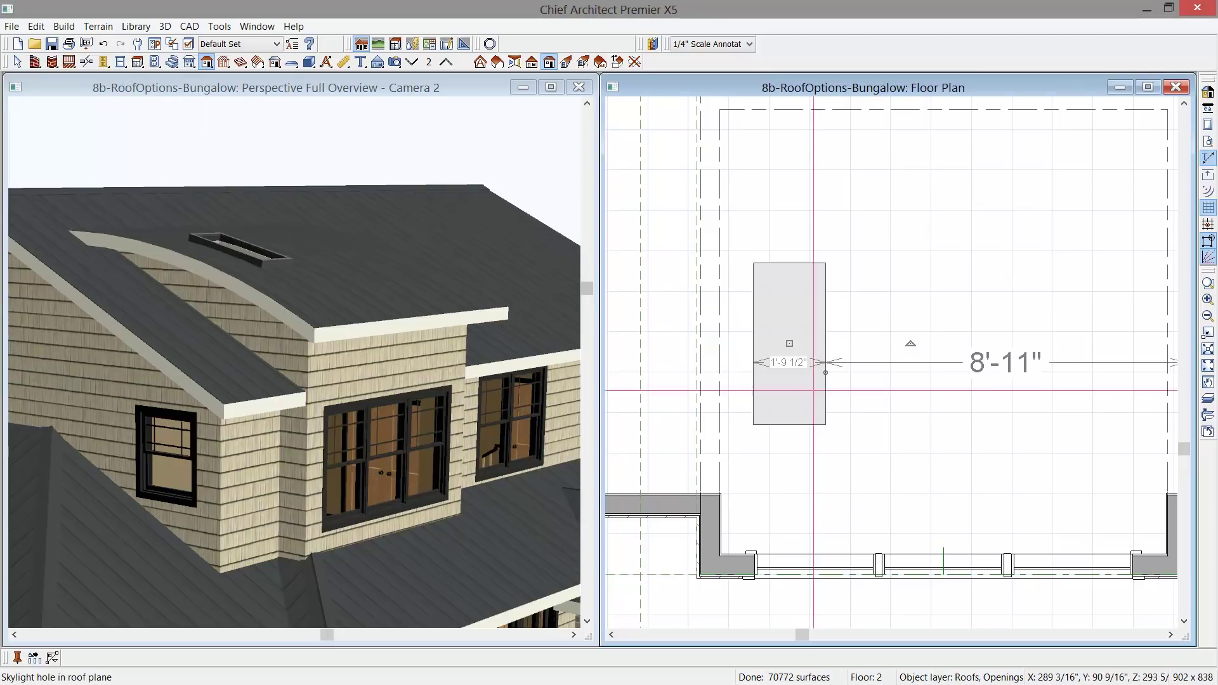
pyautogui.scroll(-1, 819, 372)
pyautogui.moveTo(794, 349); pyautogui.dragTo(1112, 352)
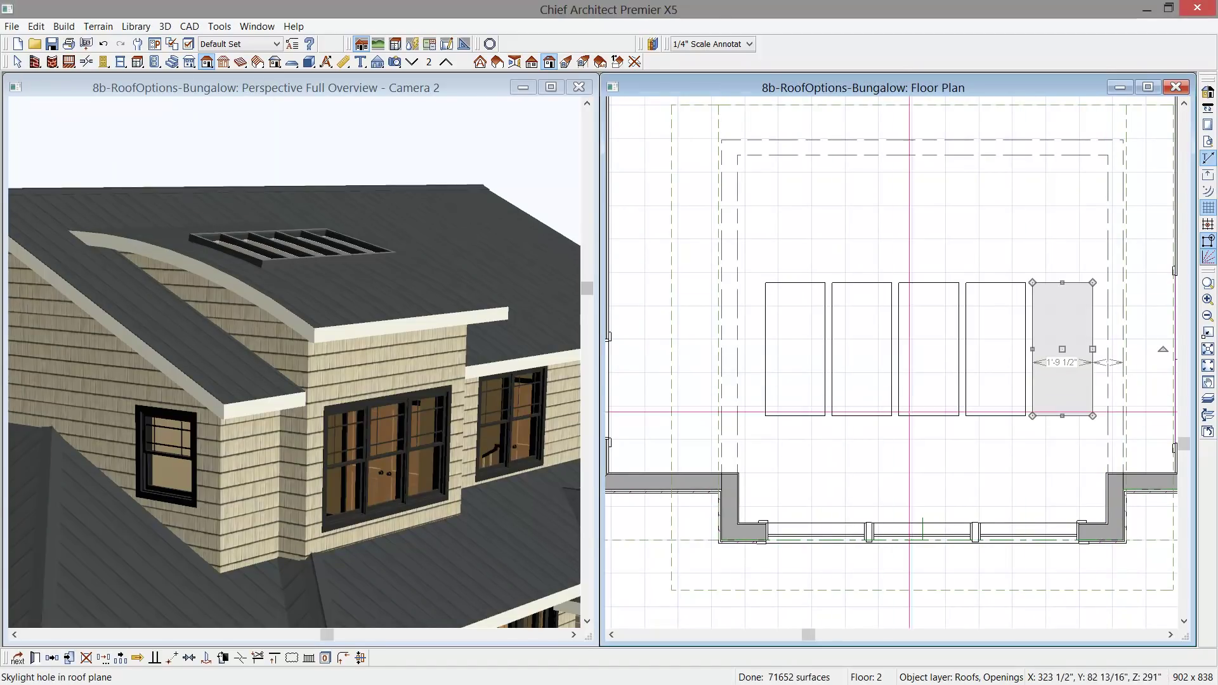
# Select all five skylights as a group and center them on the bump-out's front window wall
pyautogui.keyDown('shift'); pyautogui.click(965, 407); pyautogui.keyUp('shift')
pyautogui.keyDown('shift'); pyautogui.click(942, 411); pyautogui.keyUp('shift')
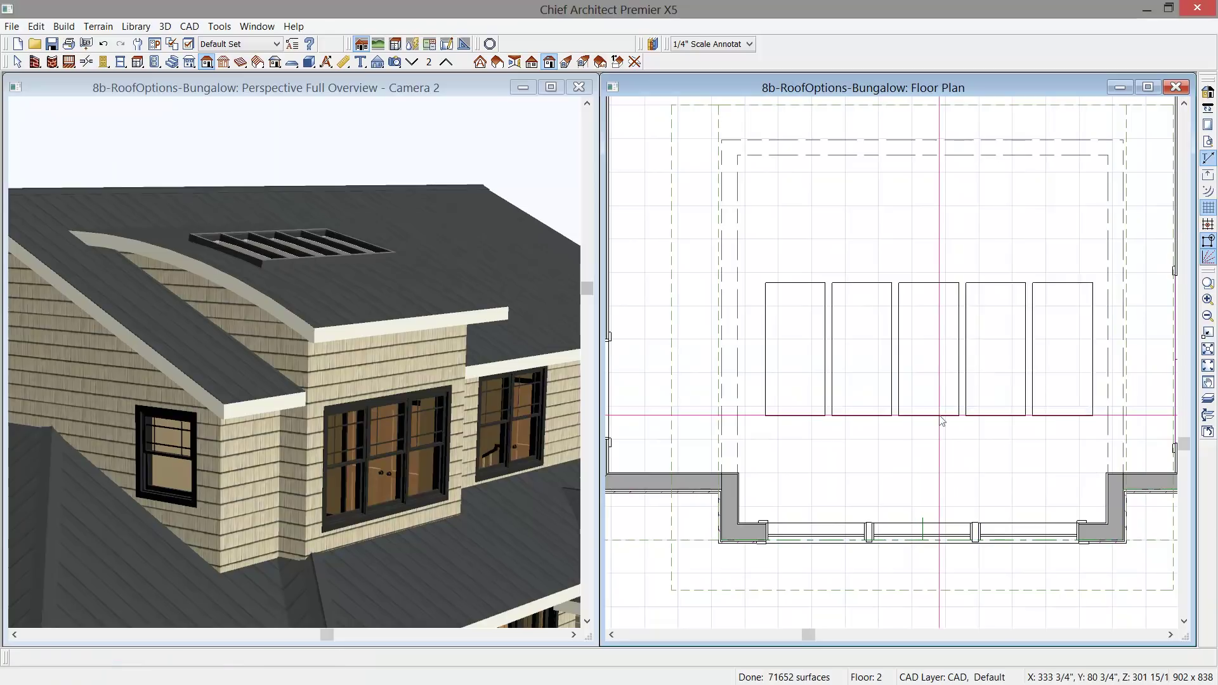
pyautogui.keyDown('shift'); pyautogui.click(863, 413); pyautogui.keyUp('shift')
pyautogui.keyDown('shift'); pyautogui.click(795, 356); pyautogui.keyUp('shift')
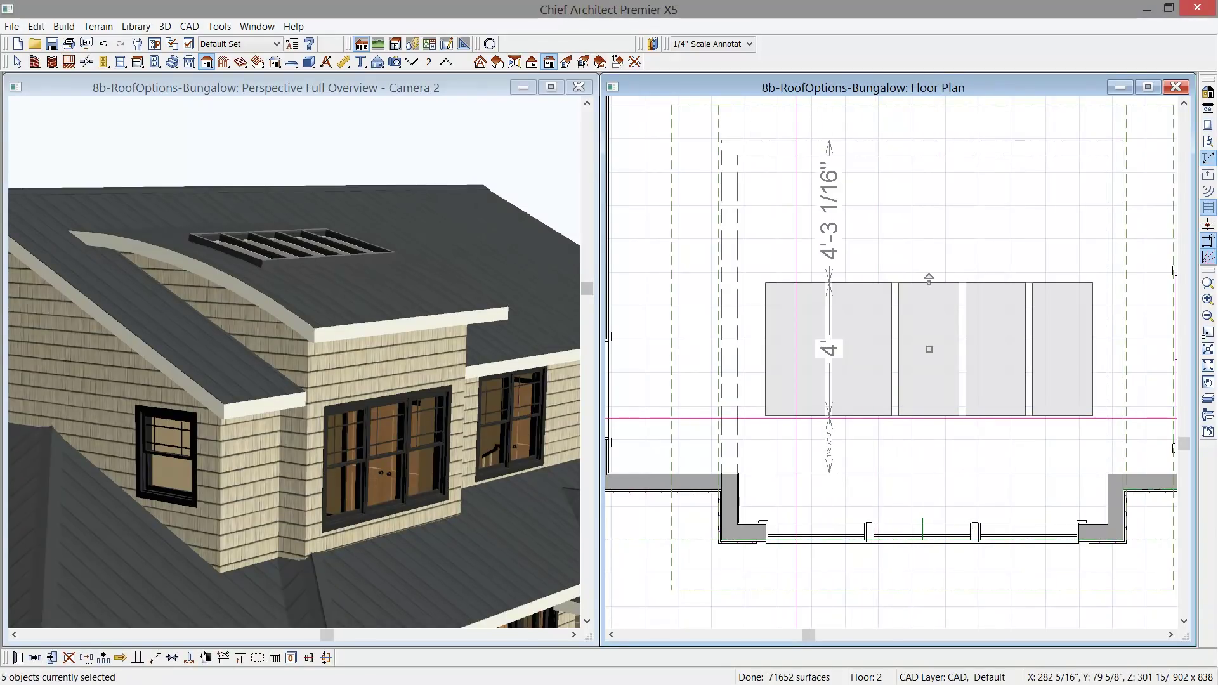
pyautogui.click(173, 659)
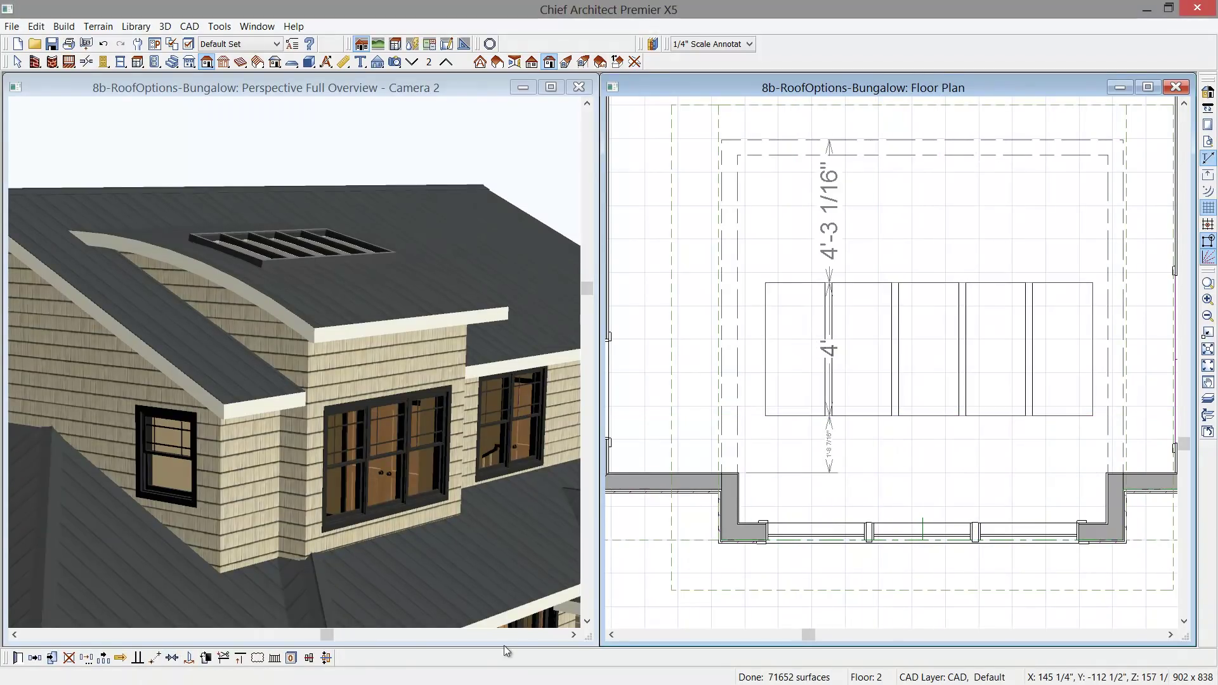
pyautogui.click(902, 536)
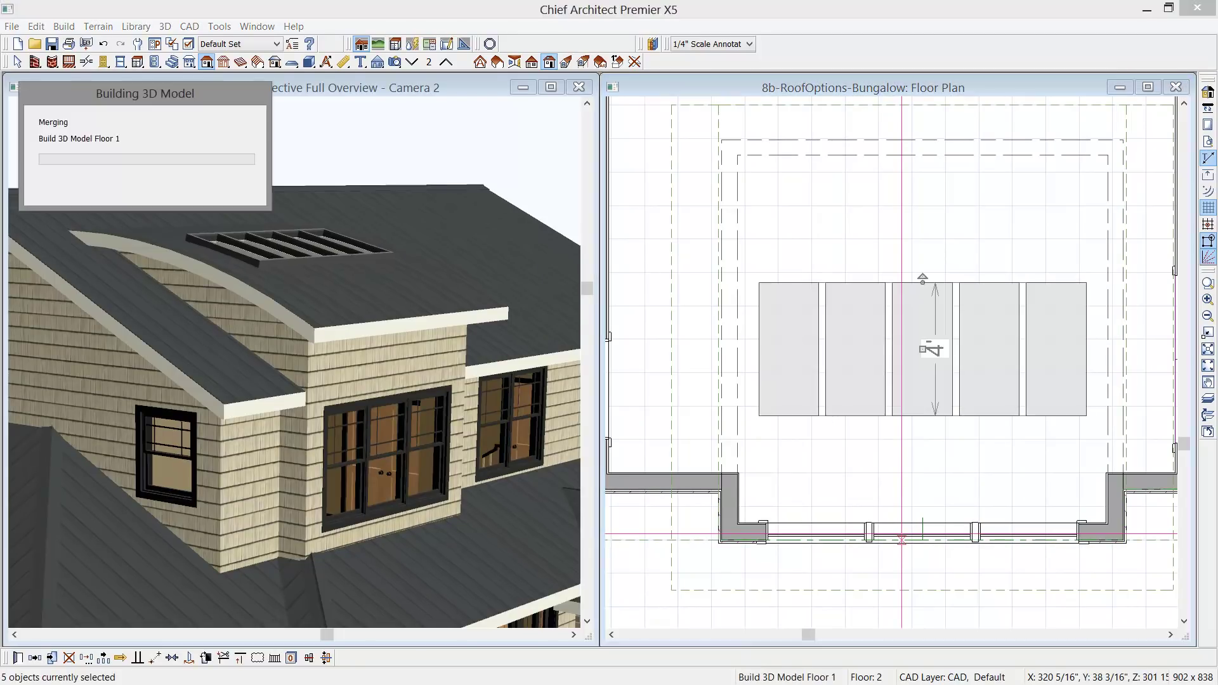
# Maximize the perspective camera view and examine the row of skylights in the curved roof from above and from lower angles
pyautogui.click(550, 86)
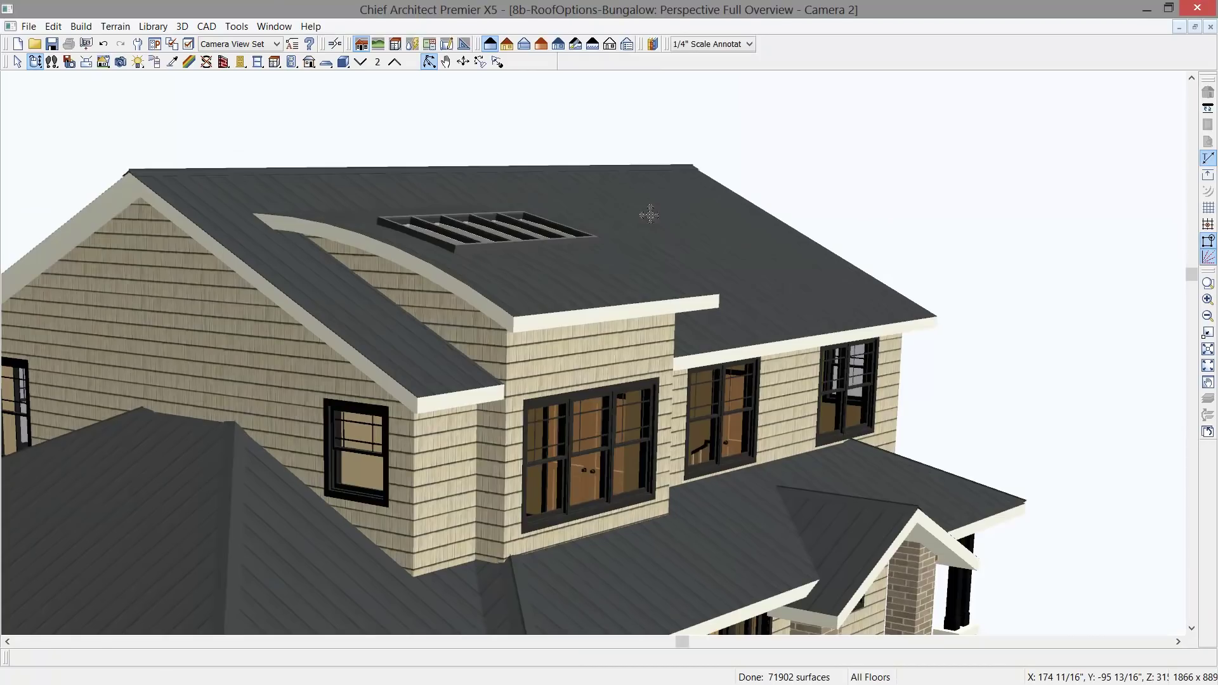
pyautogui.scroll(5, 730, 266)
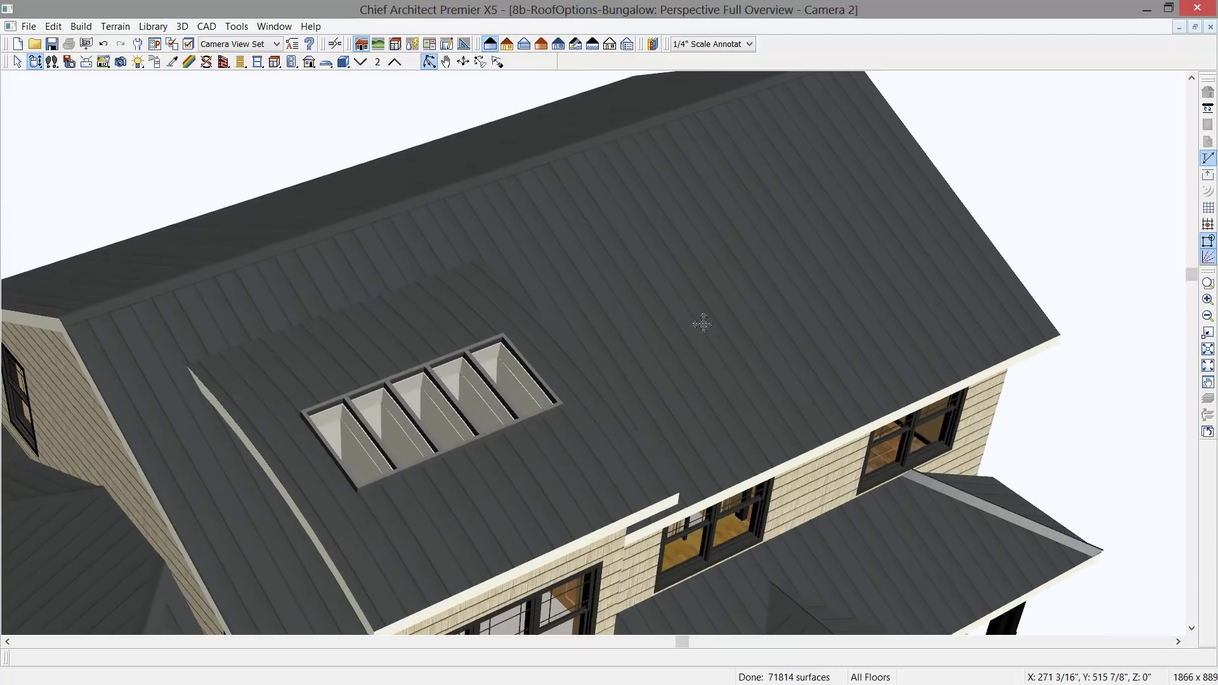
pyautogui.scroll(-3, 726, 291)
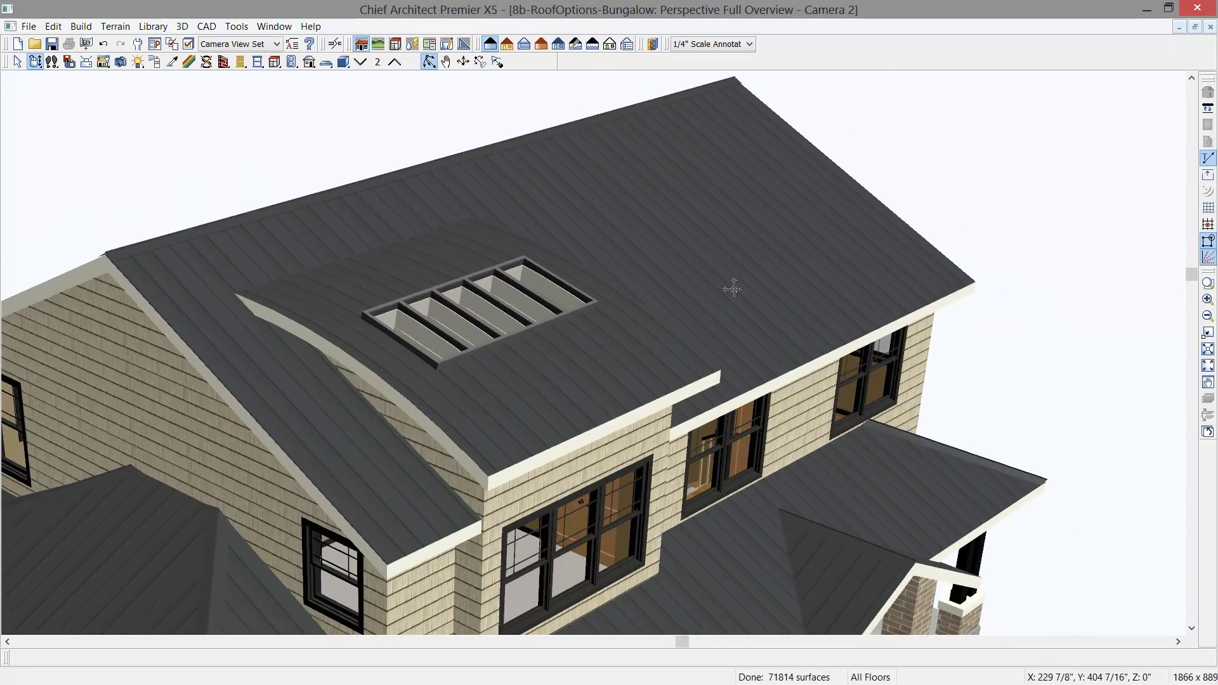
pyautogui.scroll(-2, 730, 279)
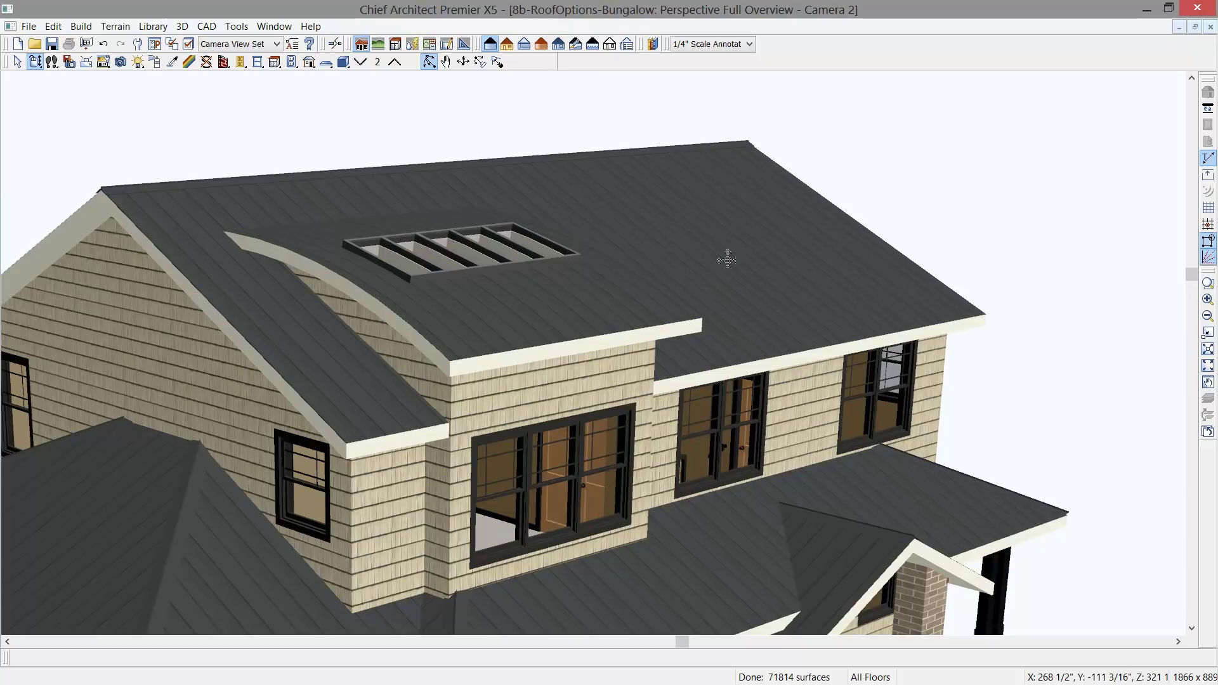
# Tile the camera and plan views again and move the main roof plane surrounding the bump-out up one floor
pyautogui.hotkey('alt', 'w')
pyautogui.press('t')
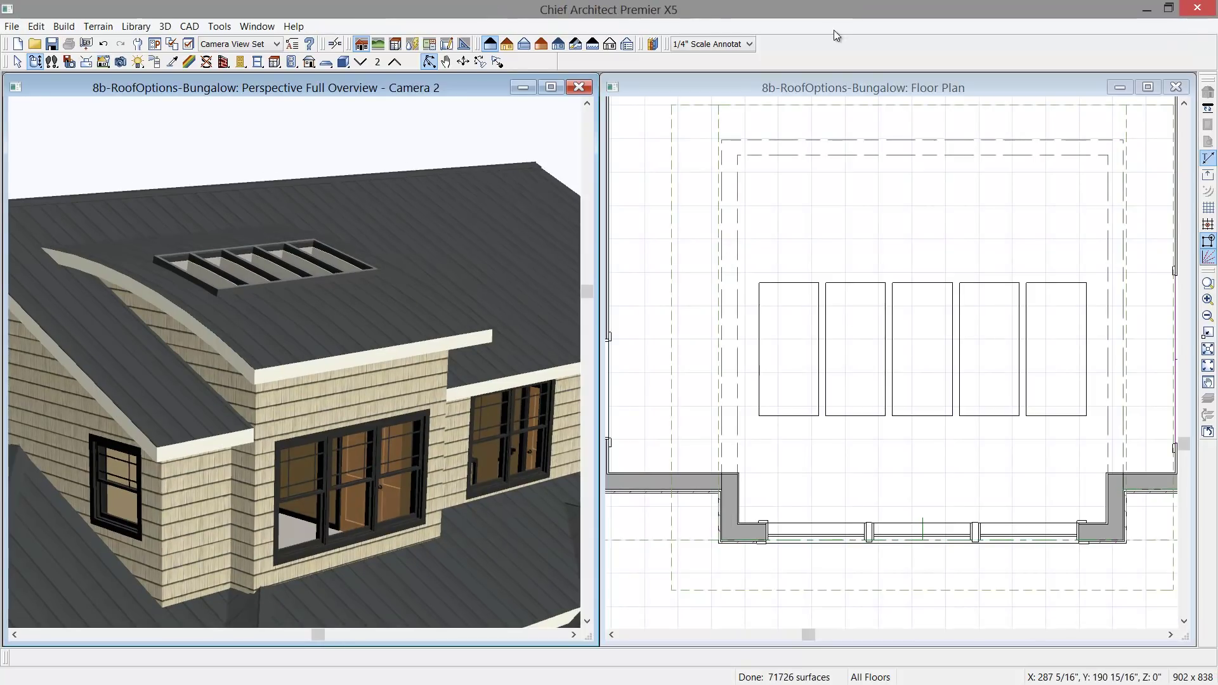
pyautogui.click(811, 129)
pyautogui.scroll(-2, 855, 453)
pyautogui.scroll(-3, 855, 453)
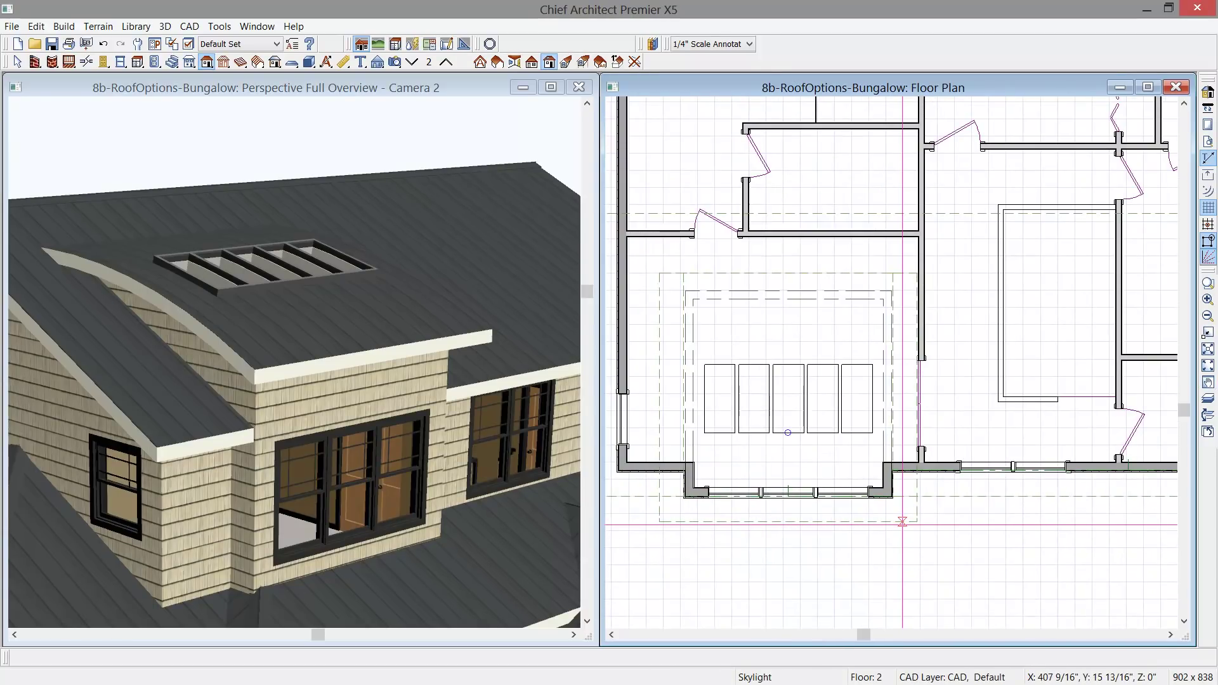
pyautogui.moveTo(903, 522); pyautogui.dragTo(773, 490, button='middle')
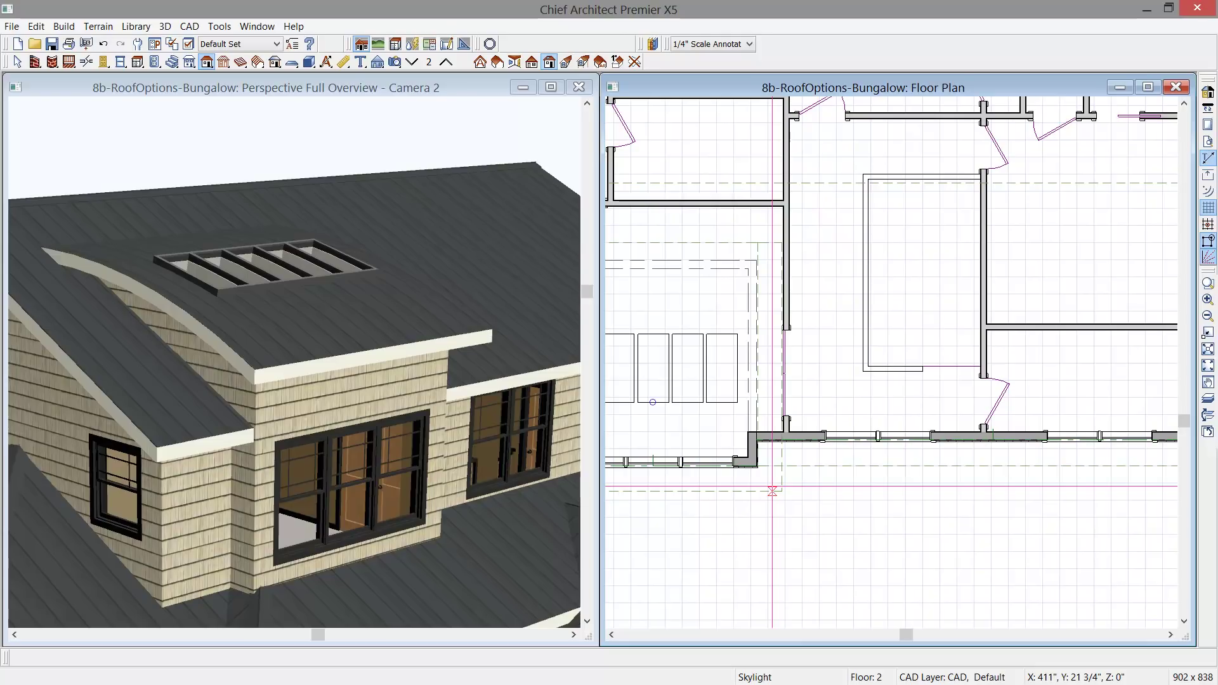
pyautogui.click(820, 469)
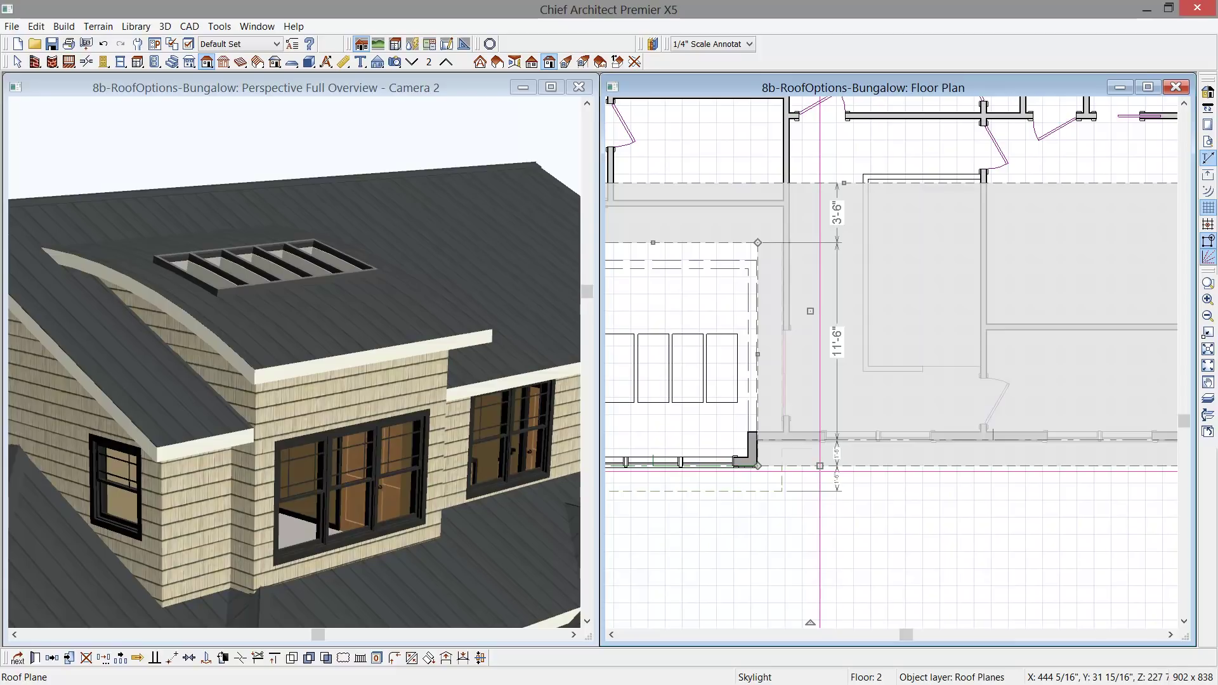
pyautogui.click(448, 659)
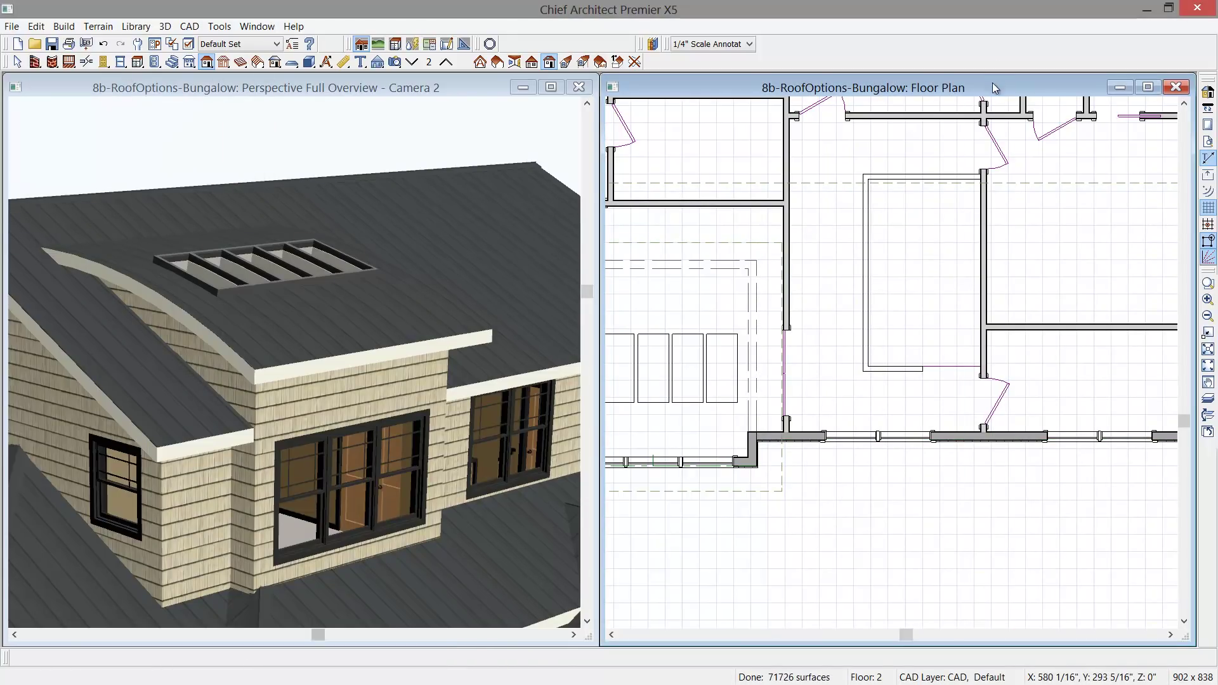
# Go up to the attic level and check the main roof plane there with the reference display switched on and off
pyautogui.click(446, 63)
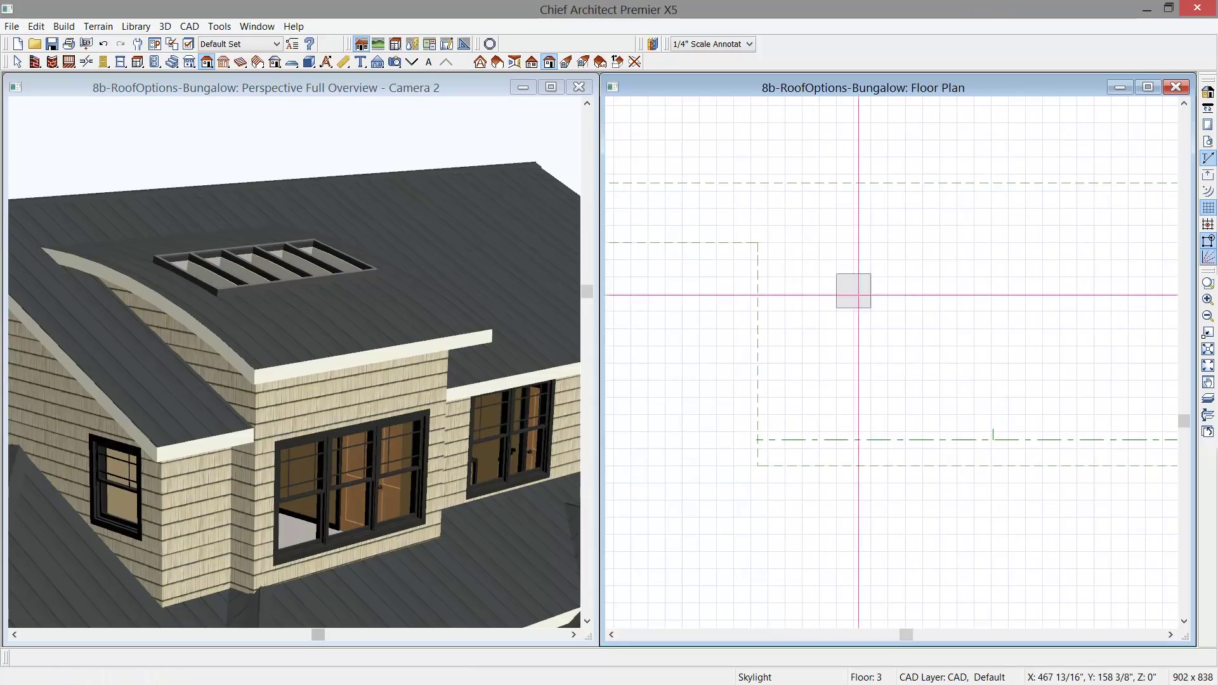
pyautogui.scroll(-3, 891, 508)
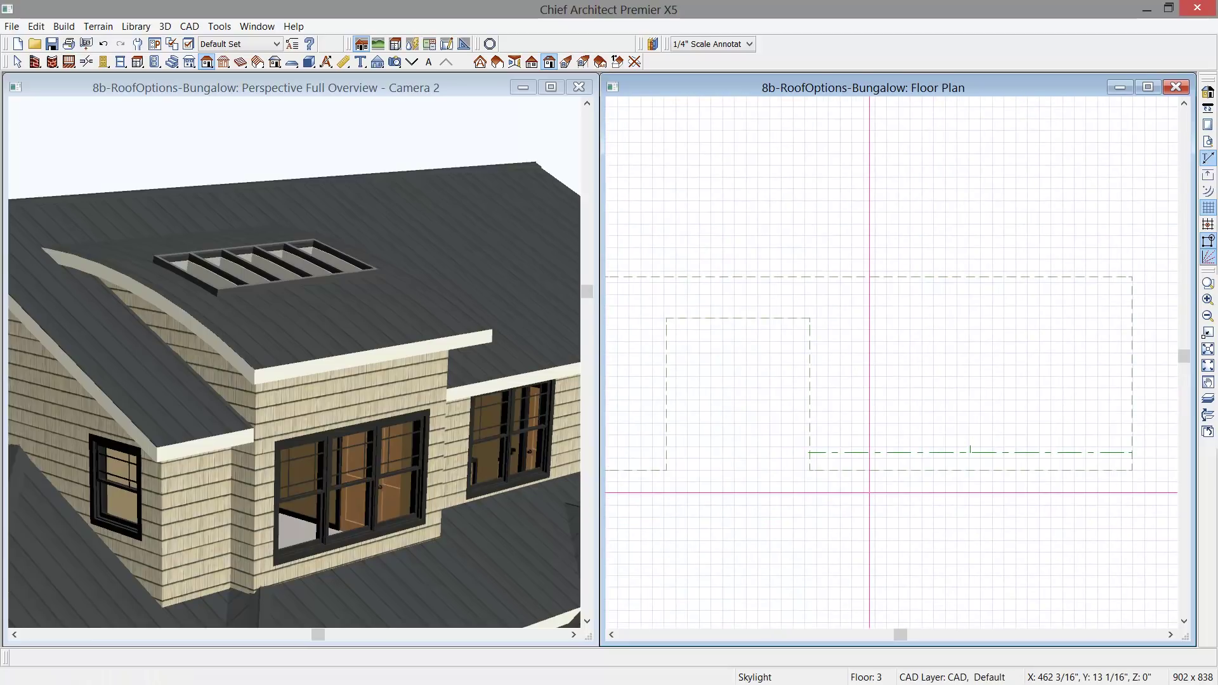
pyautogui.press('F9')
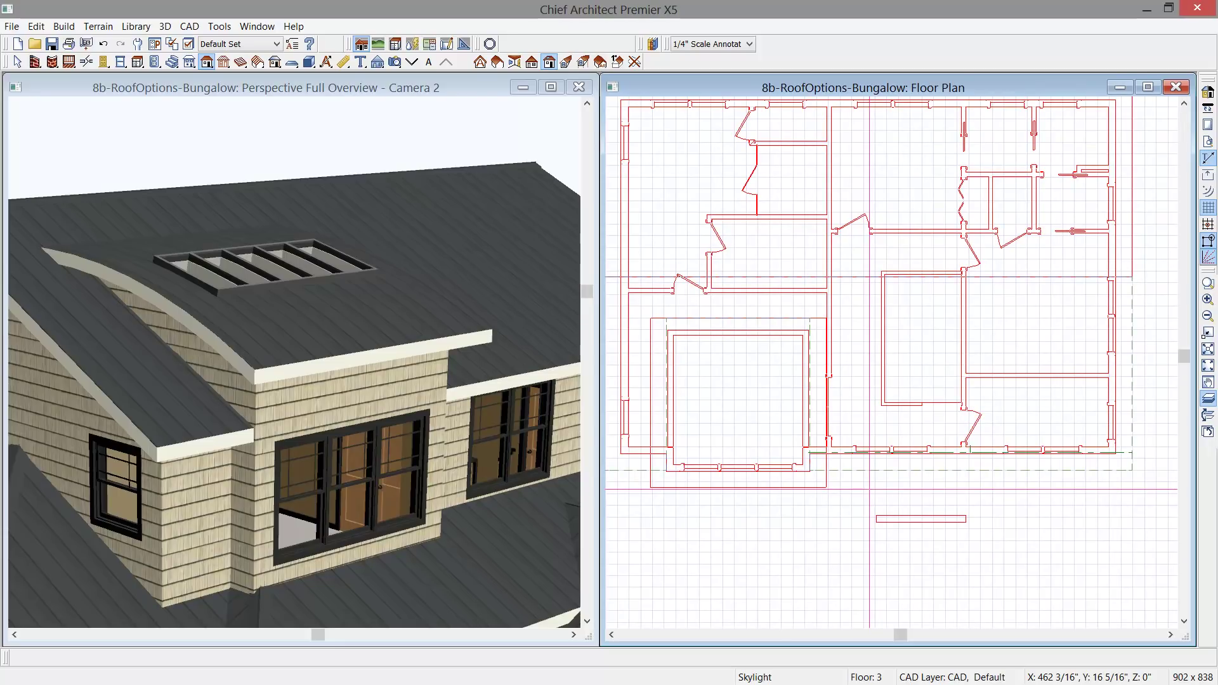
pyautogui.press('F9')
pyautogui.scroll(1, 870, 488)
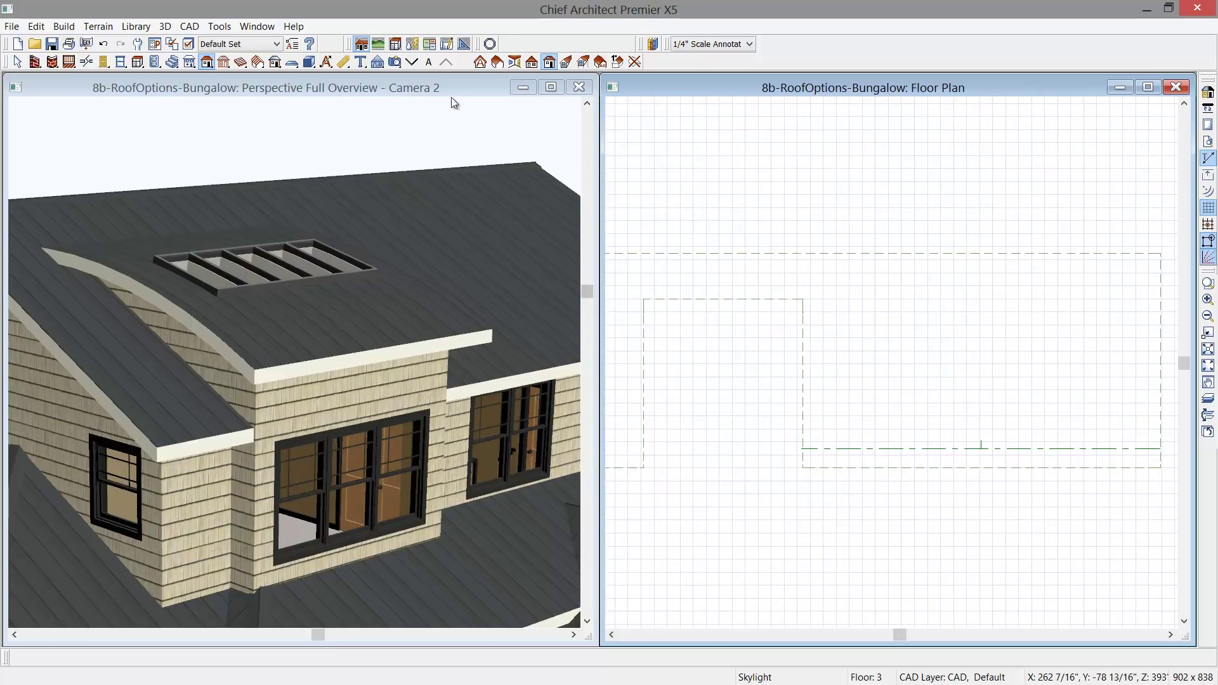
# Place an automatic floating dormer on the main roof plane beside the bump-out and bring it into the camera view
pyautogui.click(567, 62)
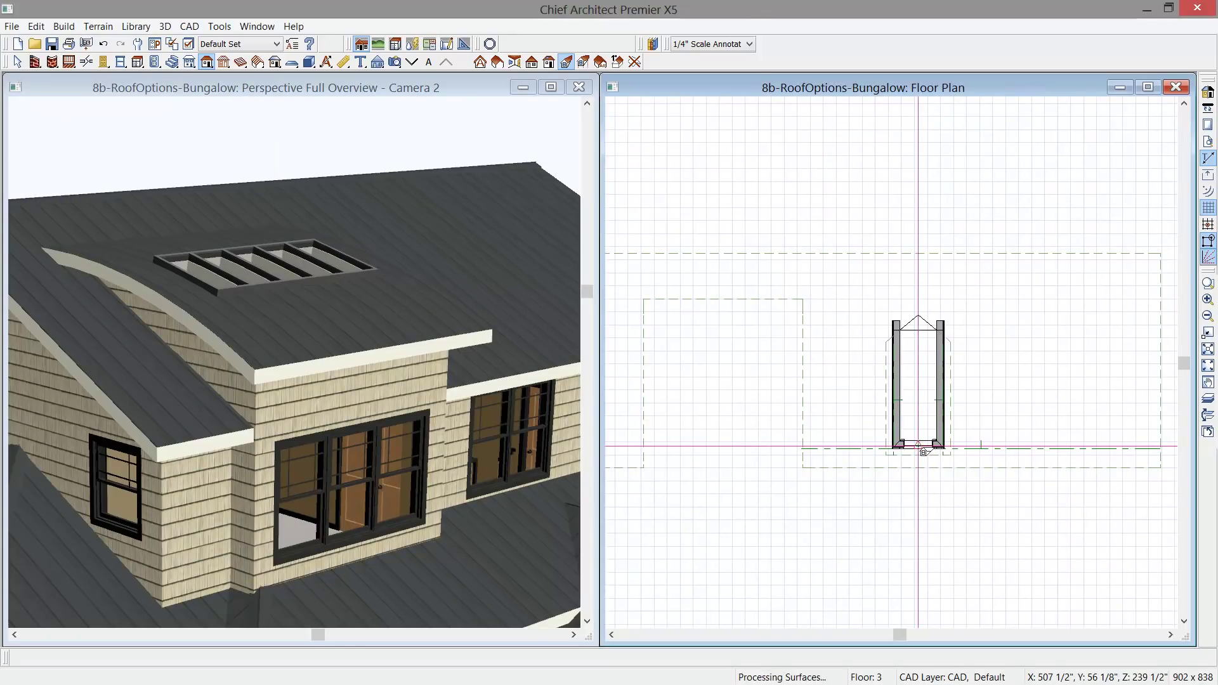
pyautogui.click(512, 356)
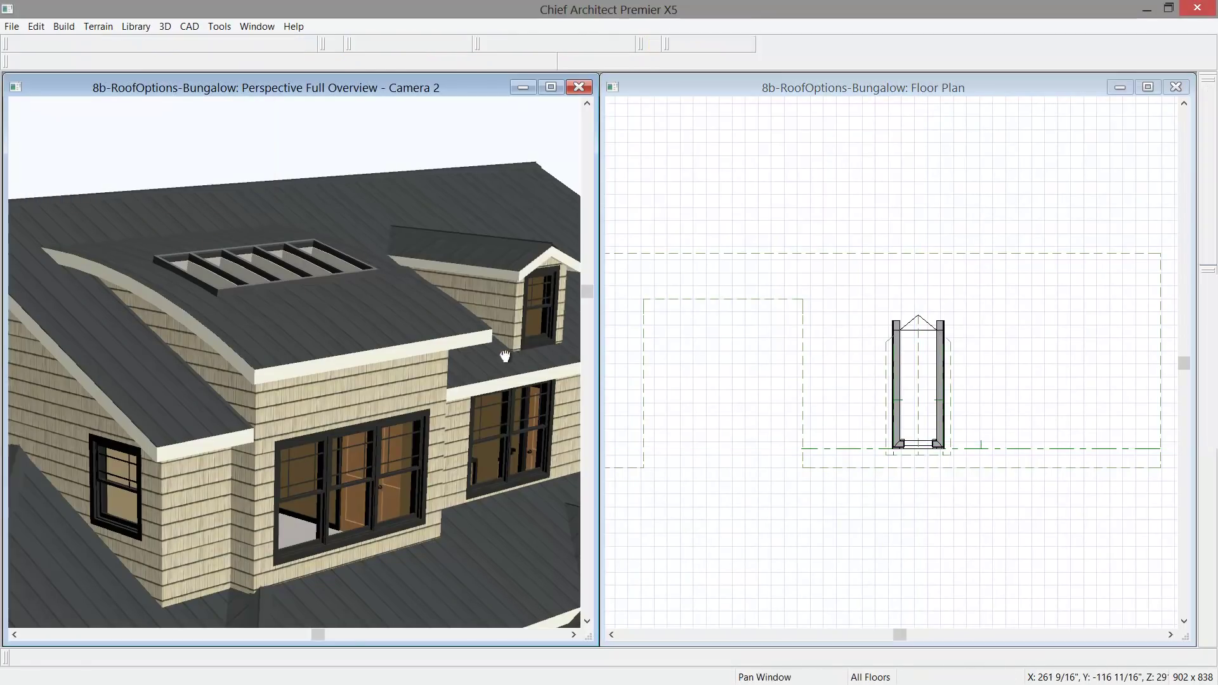
pyautogui.moveTo(513, 355); pyautogui.dragTo(354, 358)
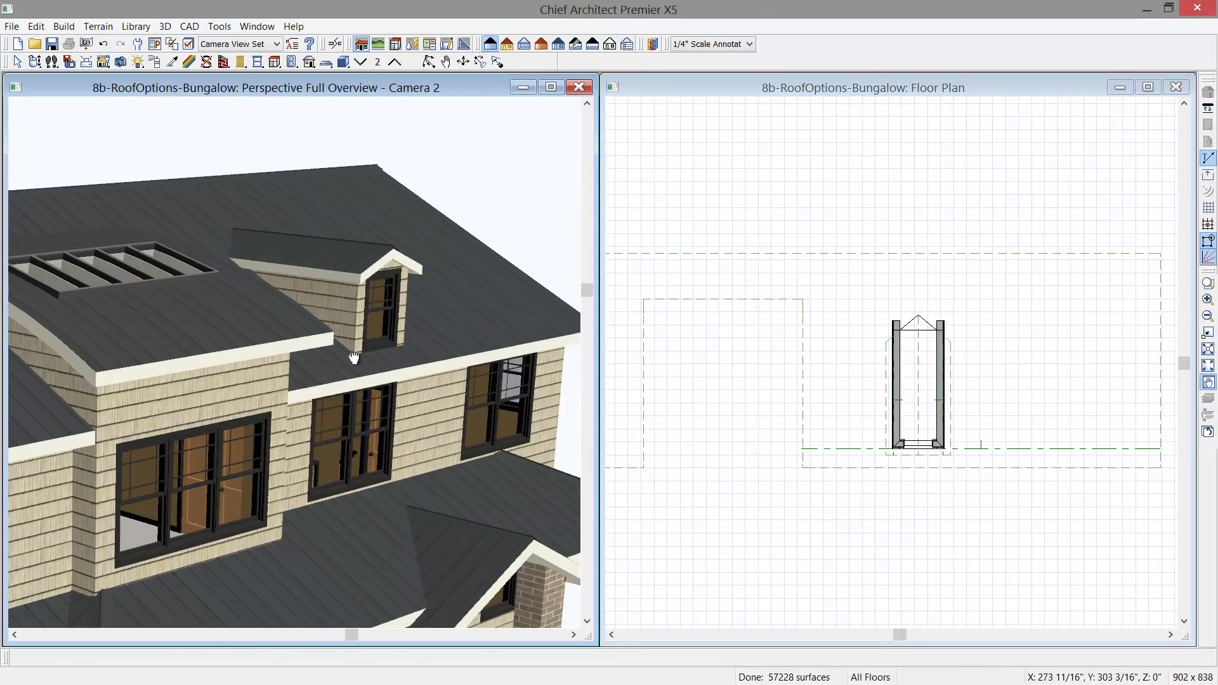
# Move the floating dormer so it sits 5' from the main roof plane's edge at the bump-out
pyautogui.click(893, 395)
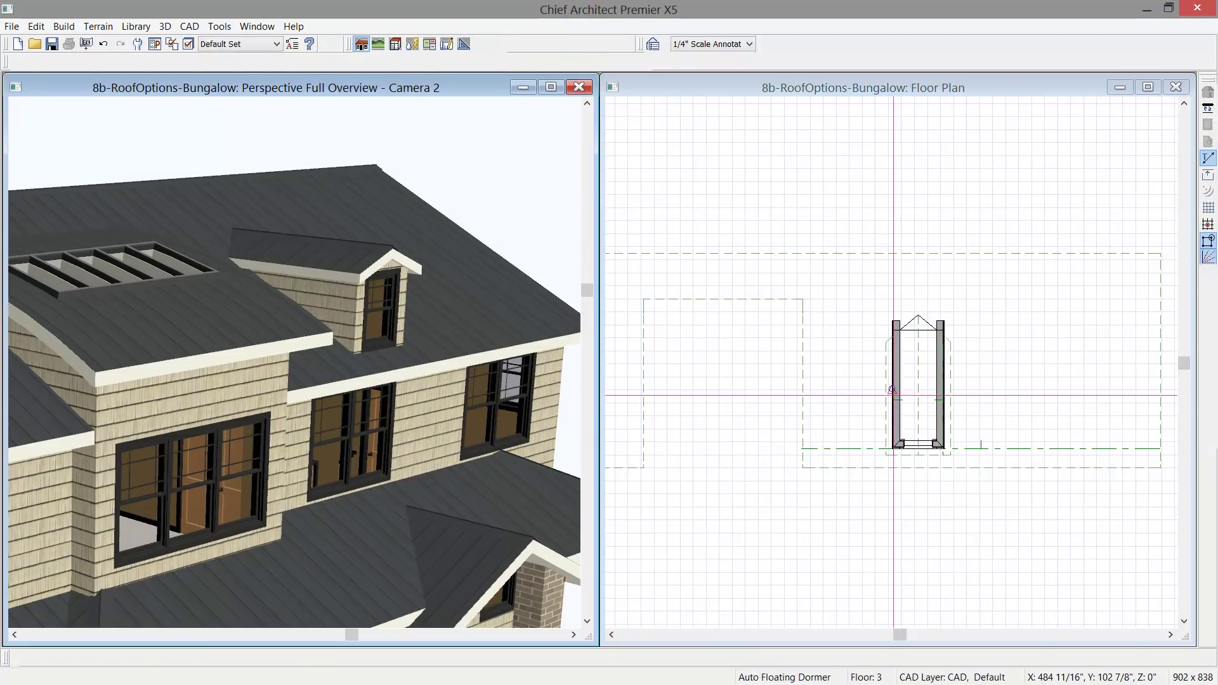
pyautogui.click(860, 411)
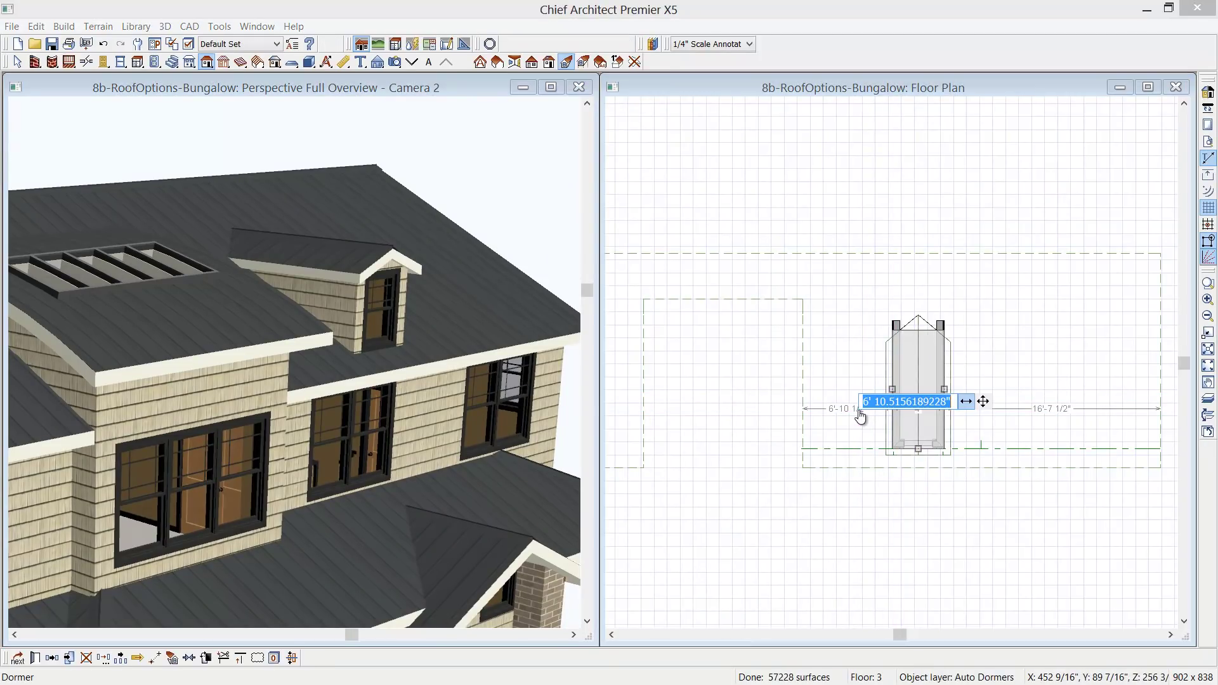
pyautogui.write('5')
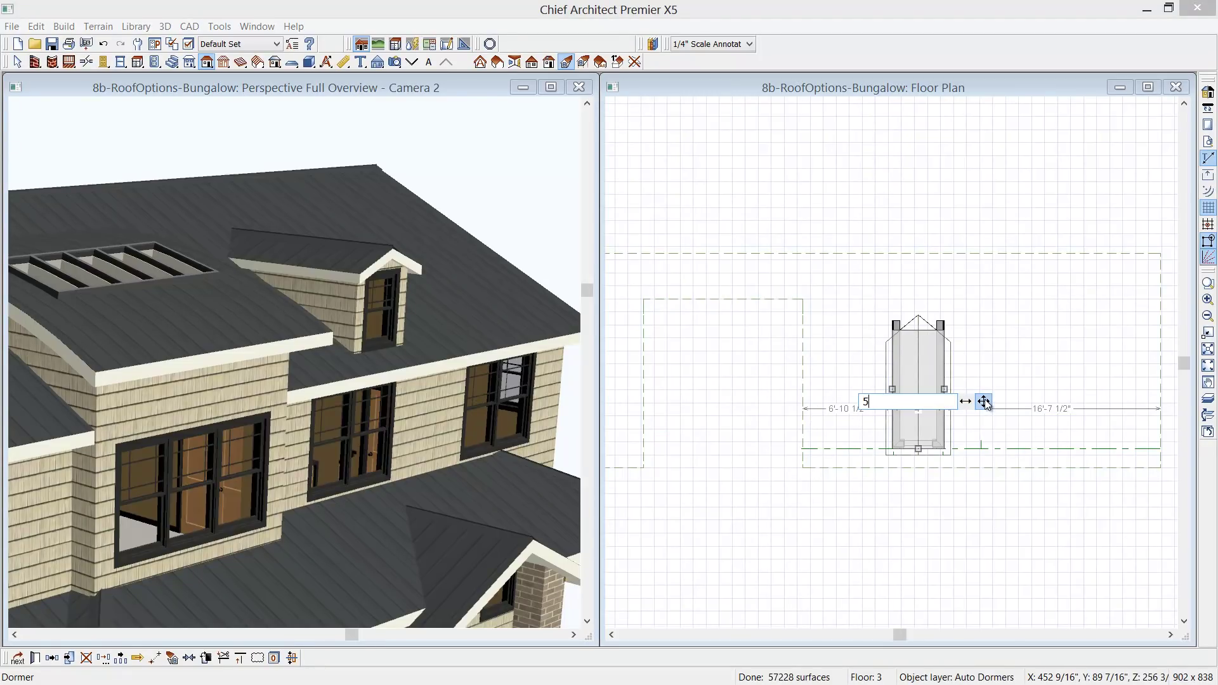
pyautogui.press('Return')
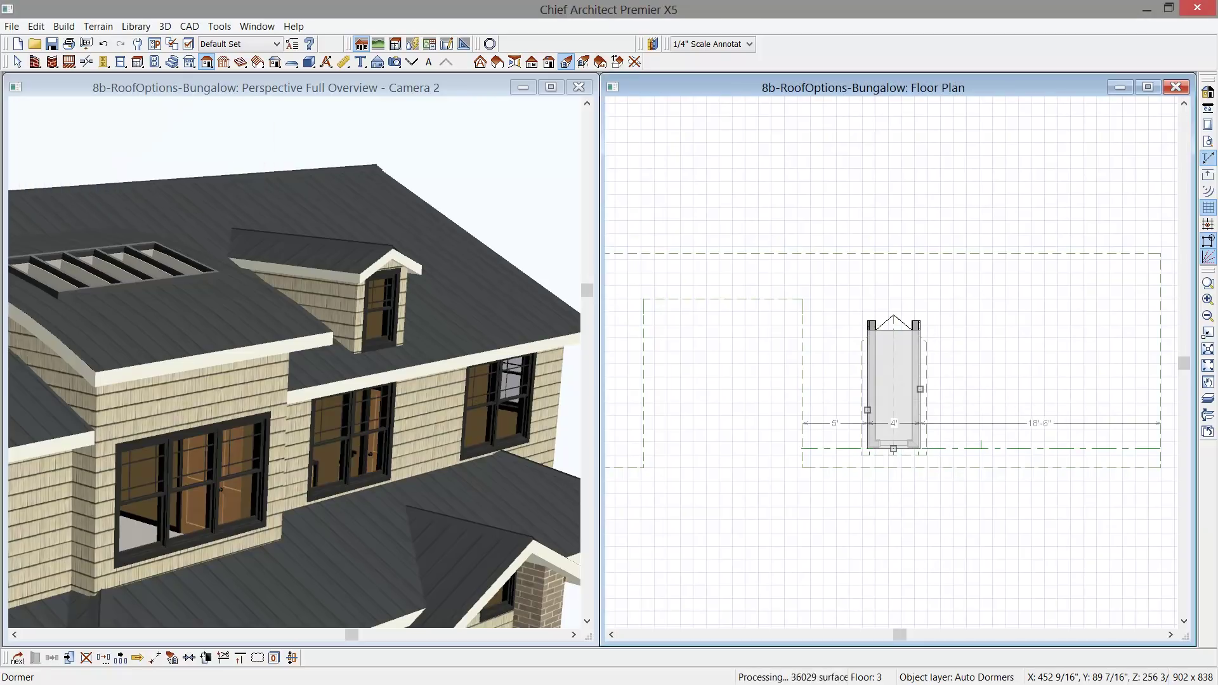
# Widen the dormer to 5' and restore its 5' distance from the roof plane's edge at the bump-out
pyautogui.click(899, 431)
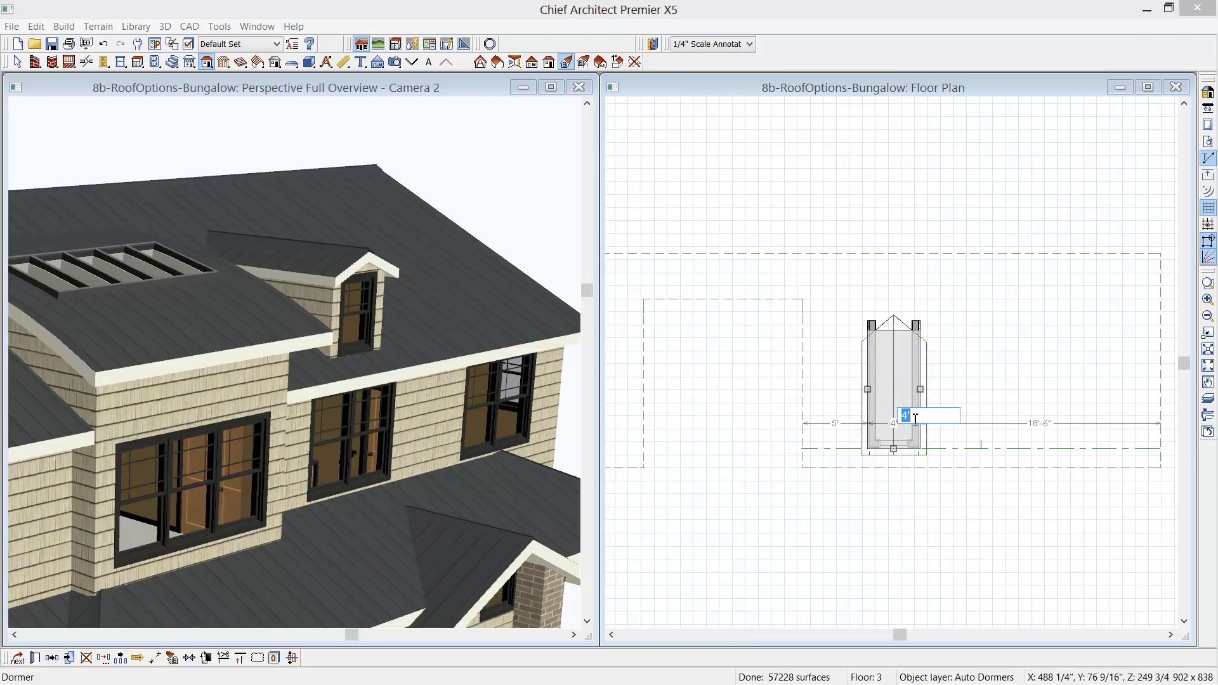
pyautogui.press('Return')
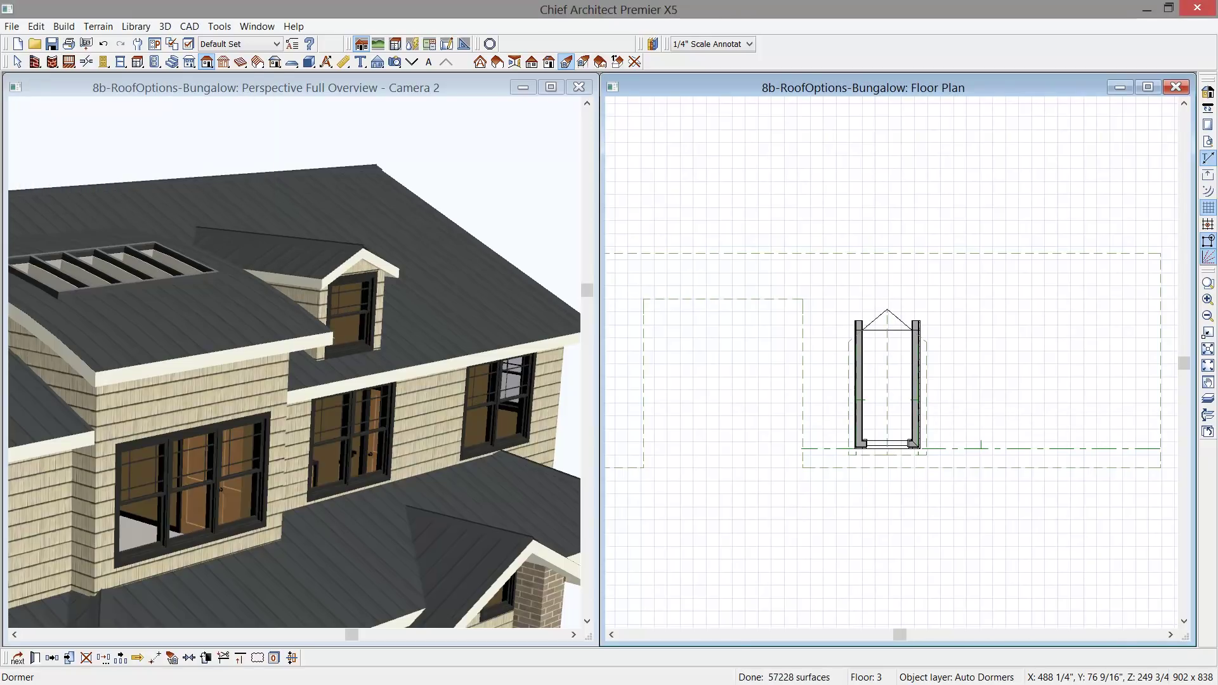
pyautogui.click(906, 419)
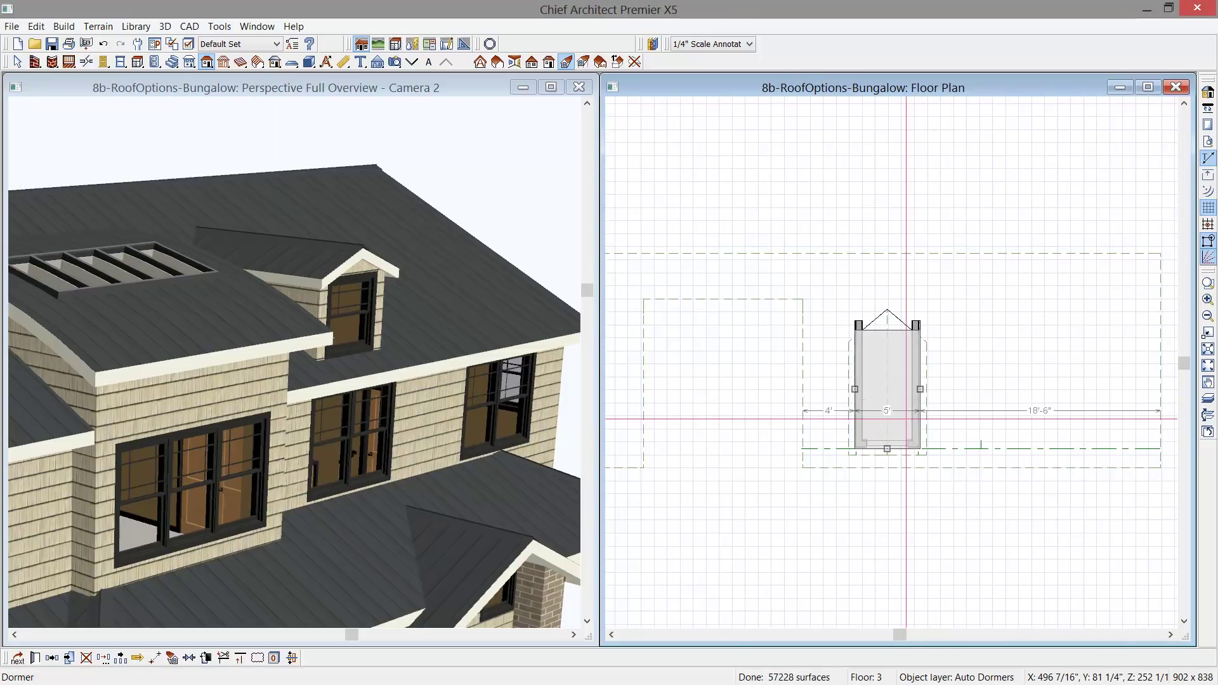
pyautogui.click(830, 413)
pyautogui.write("4'")
pyautogui.press('Return')
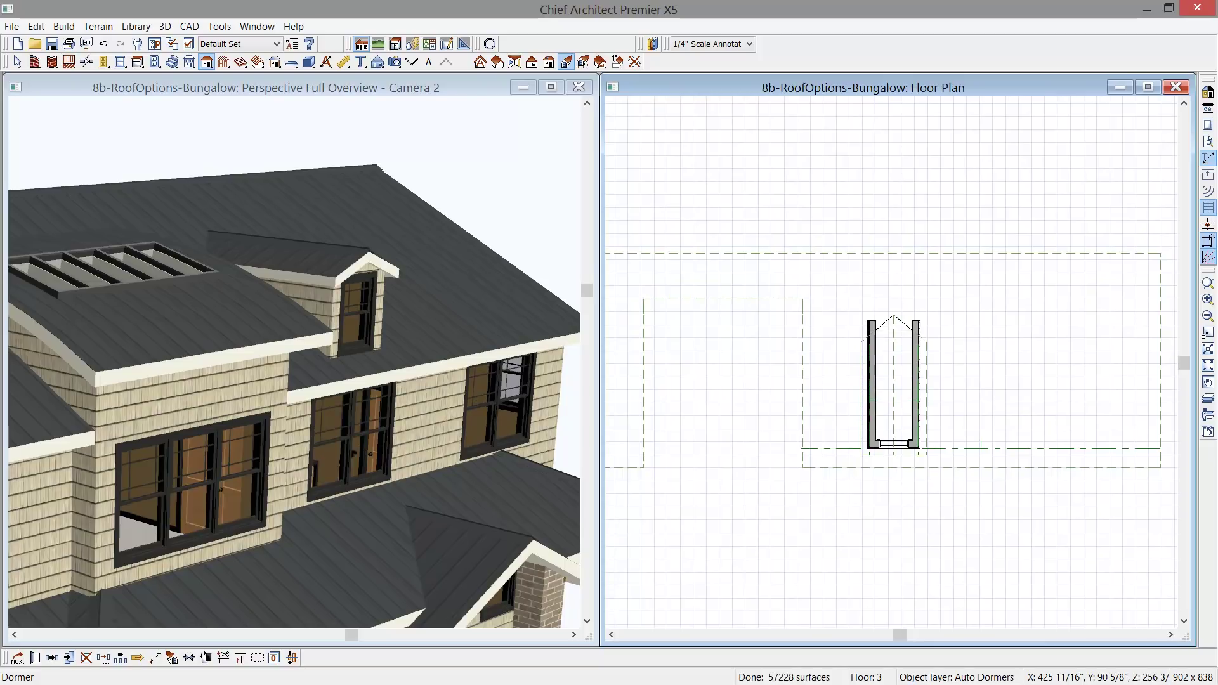
pyautogui.hotkey('ctrl', 'z')
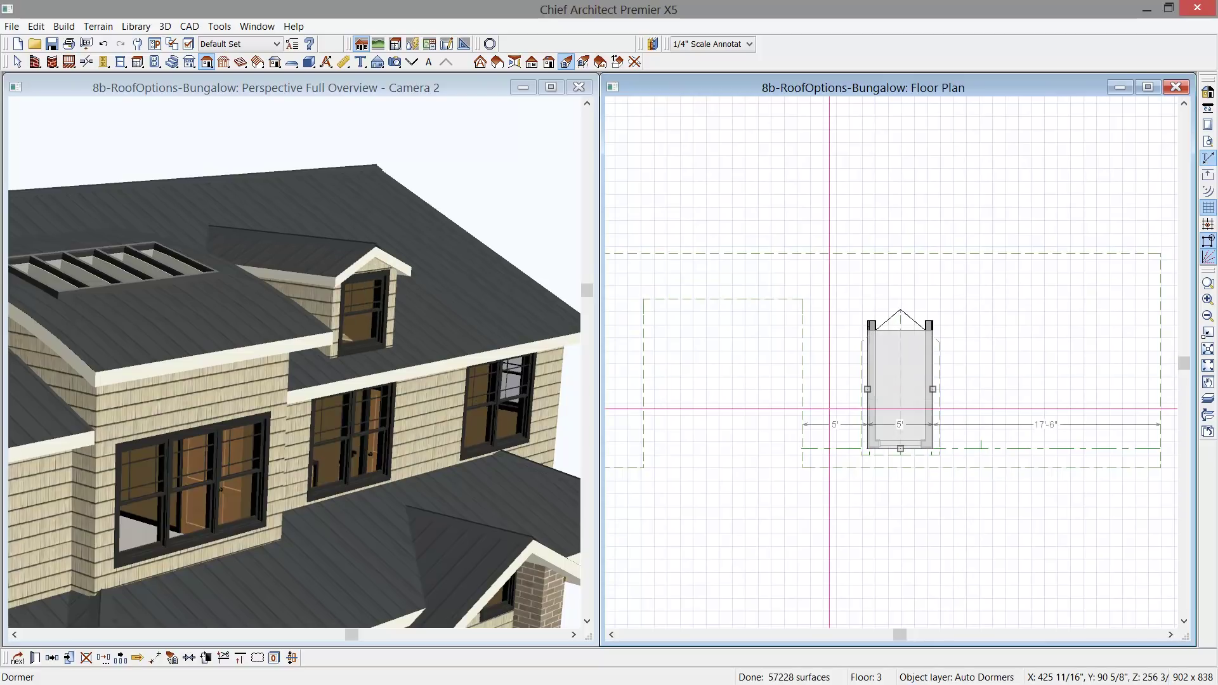
# Change the dormer's roof type to Barrel in its specification
pyautogui.hotkey('ctrl', 'e')
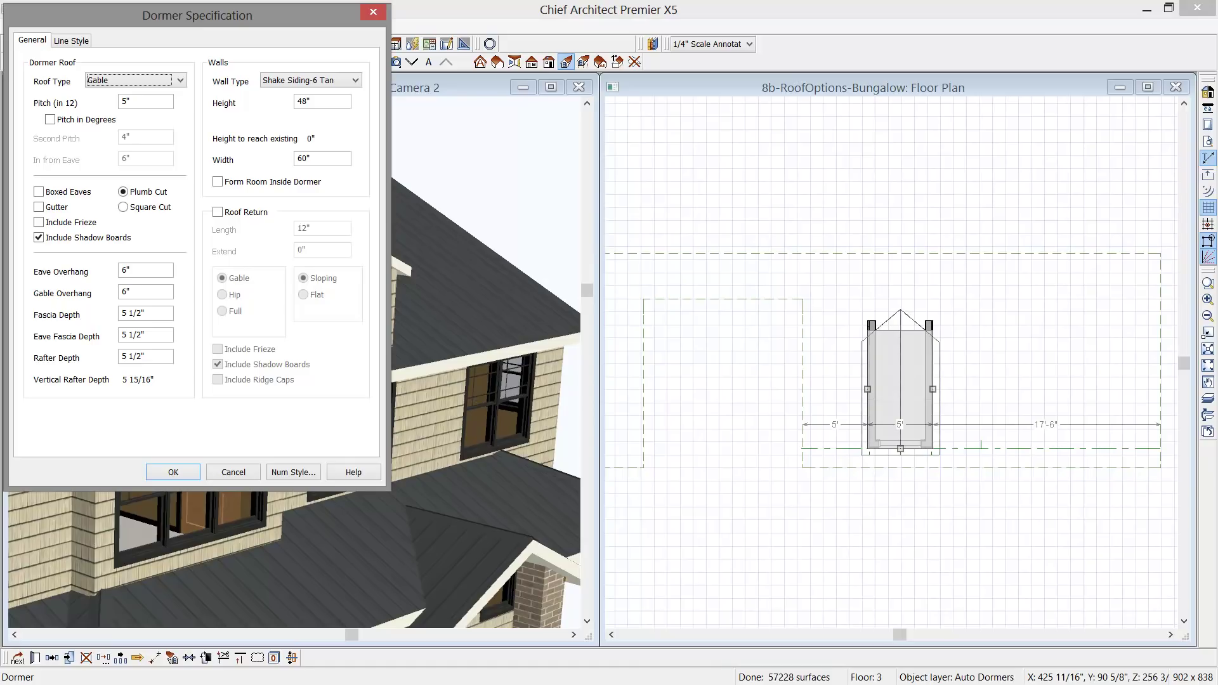
pyautogui.moveTo(275, 24); pyautogui.dragTo(692, 142)
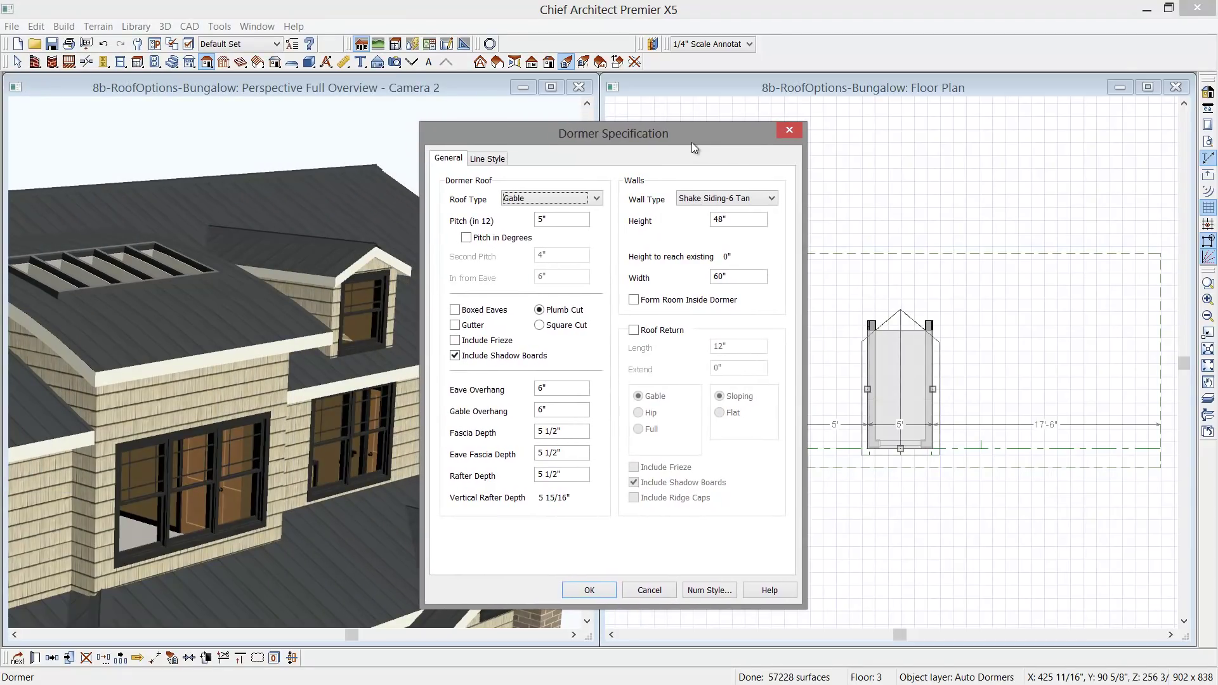
pyautogui.click(590, 201)
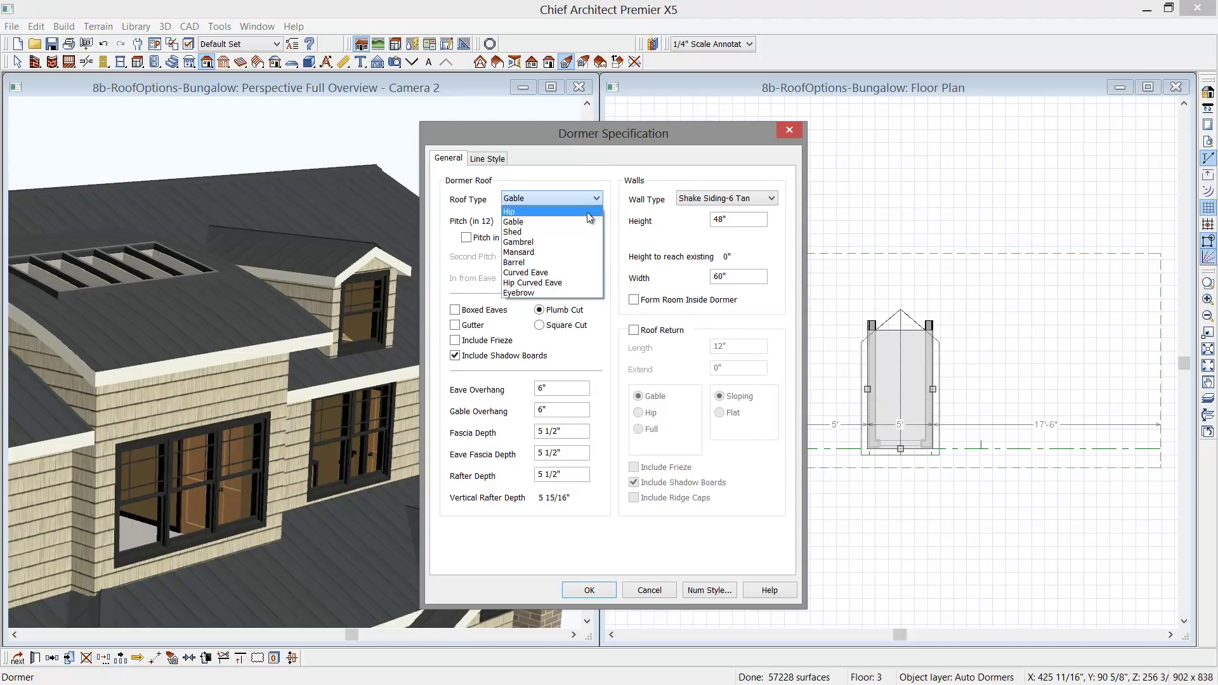
pyautogui.click(536, 262)
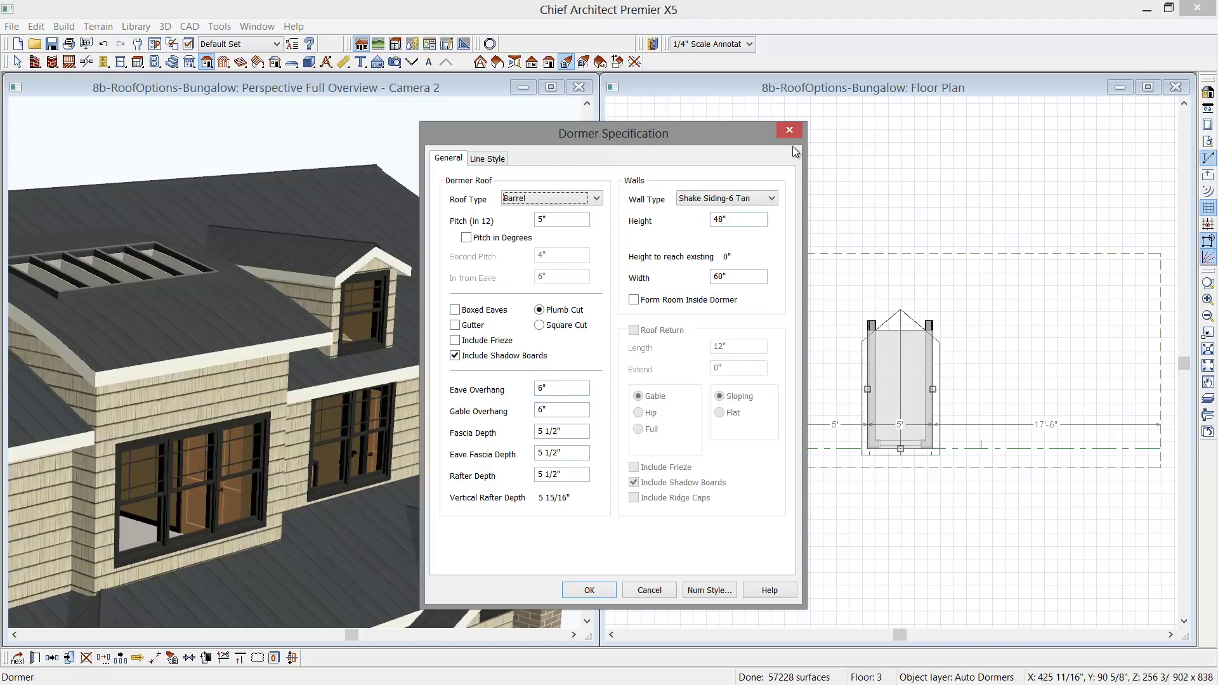
pyautogui.click(586, 591)
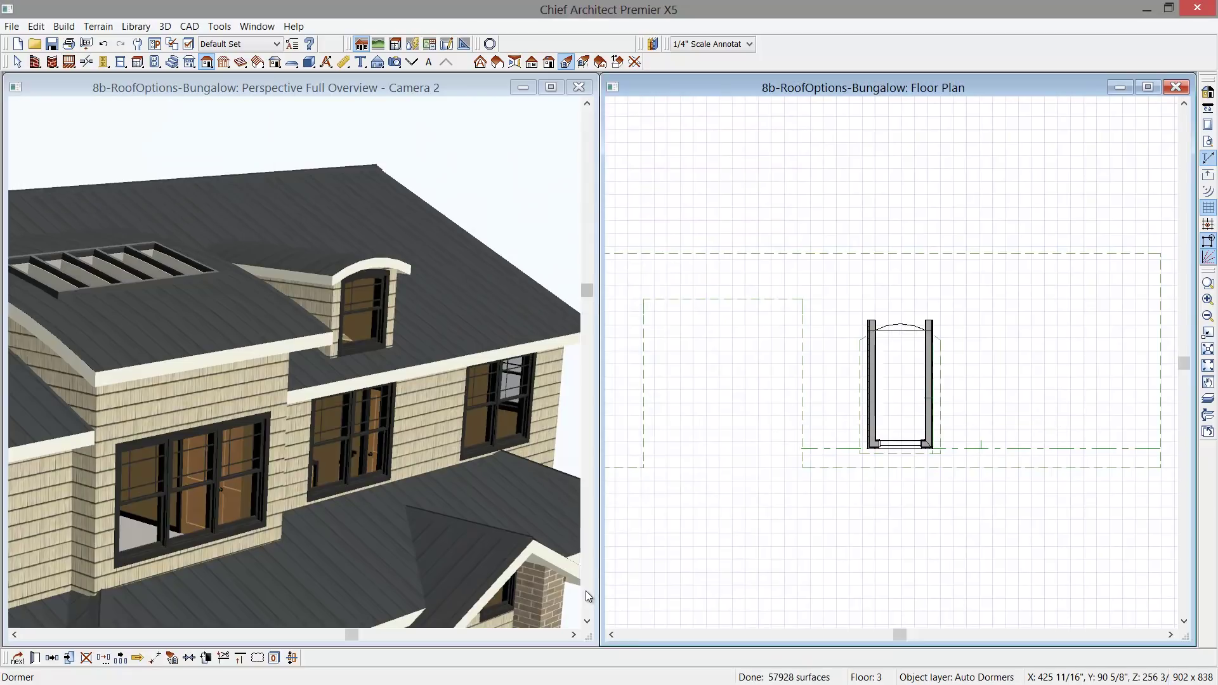
# Shorten the barrel dormer's window to about 36" high by raising its sill and lowering its head
pyautogui.click(367, 339)
pyautogui.click(367, 340)
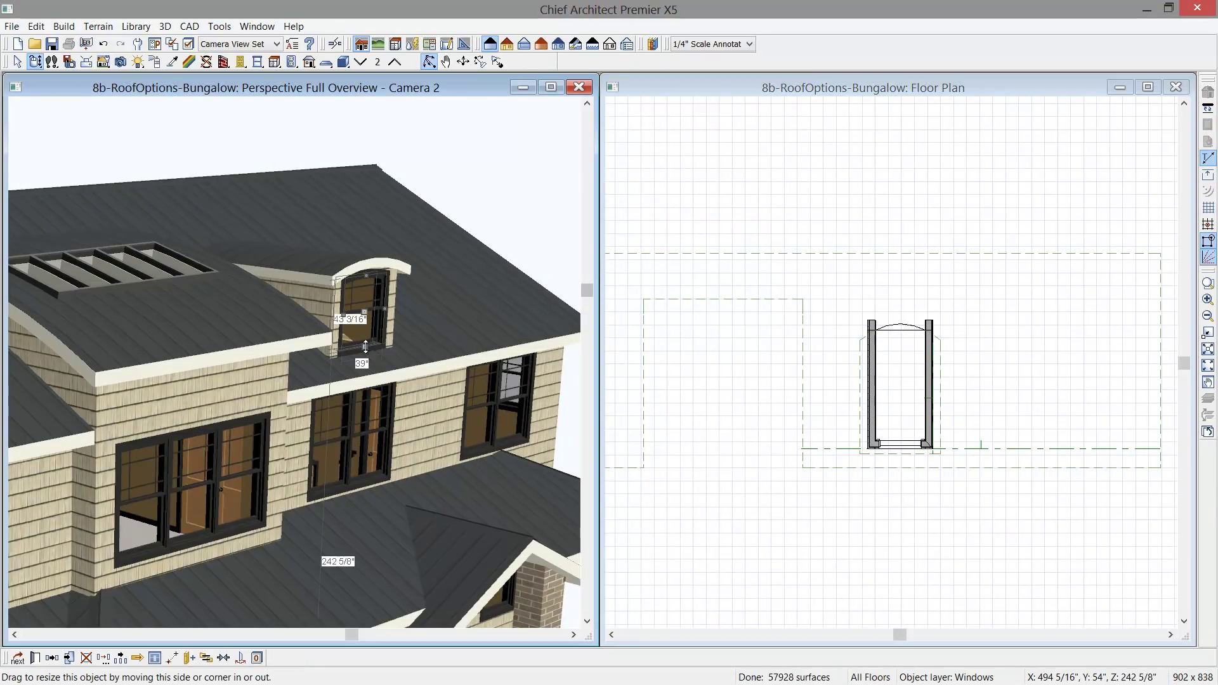
pyautogui.moveTo(367, 342); pyautogui.dragTo(368, 342)
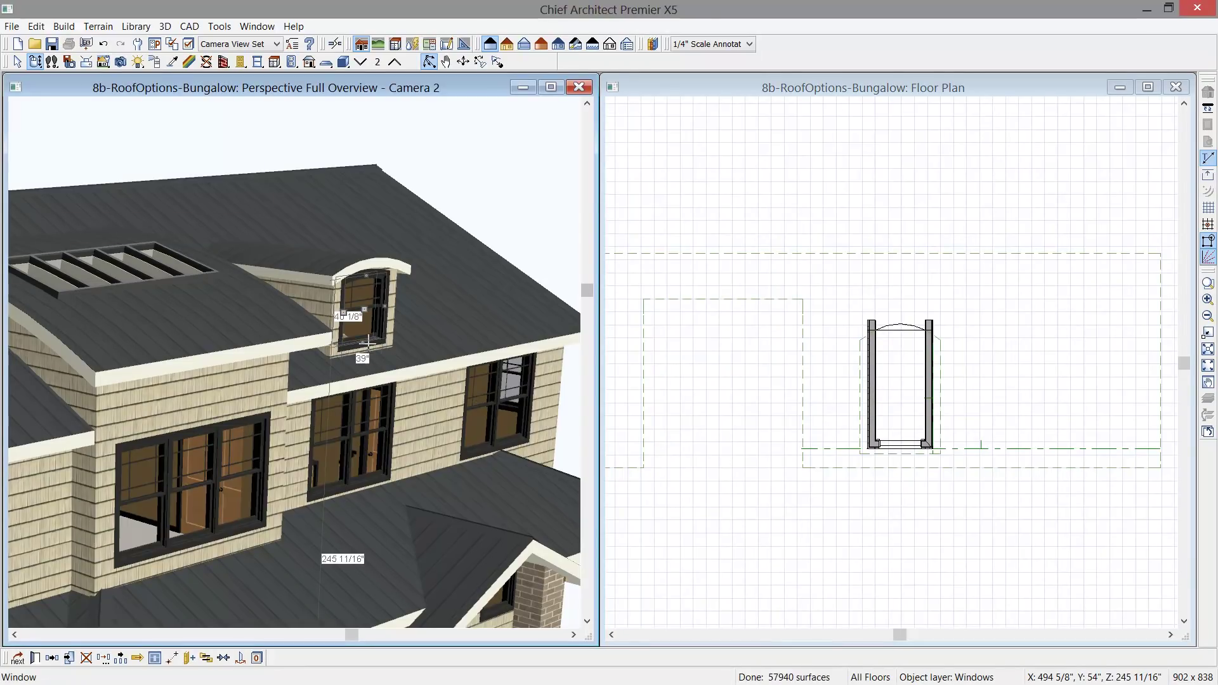
pyautogui.moveTo(368, 279); pyautogui.dragTo(368, 282)
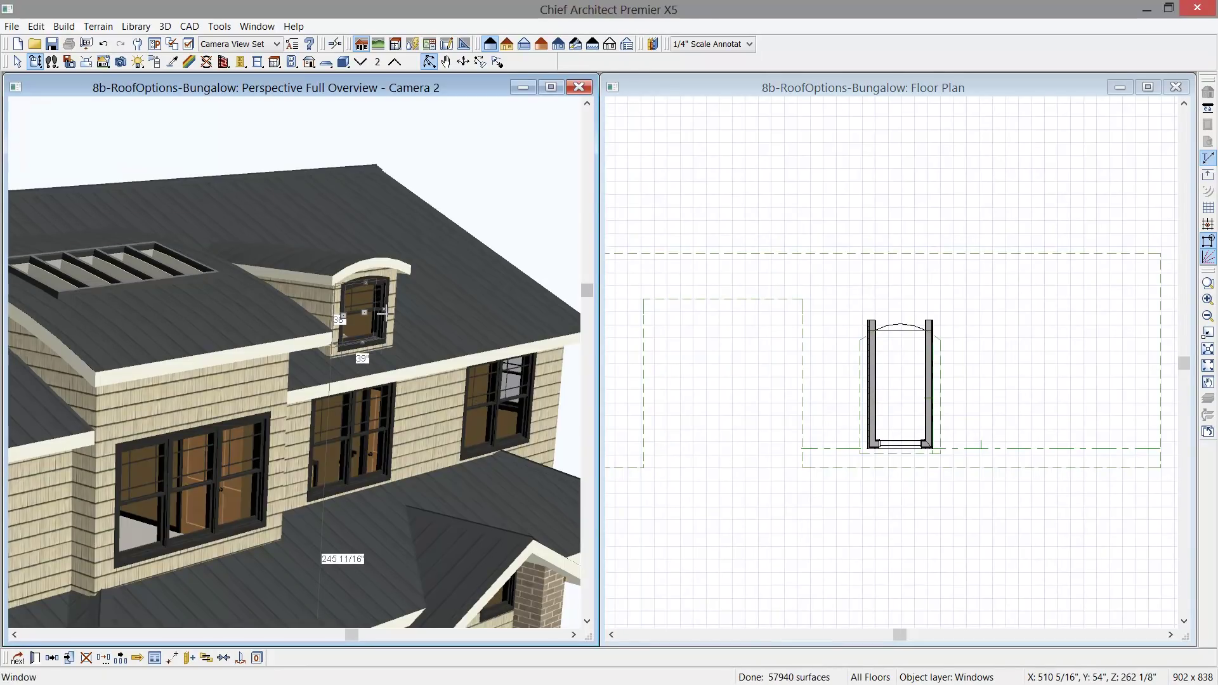
# Copy the barrel dormer along the main roof plane, farther from the bump-out and level with the original
pyautogui.click(872, 409)
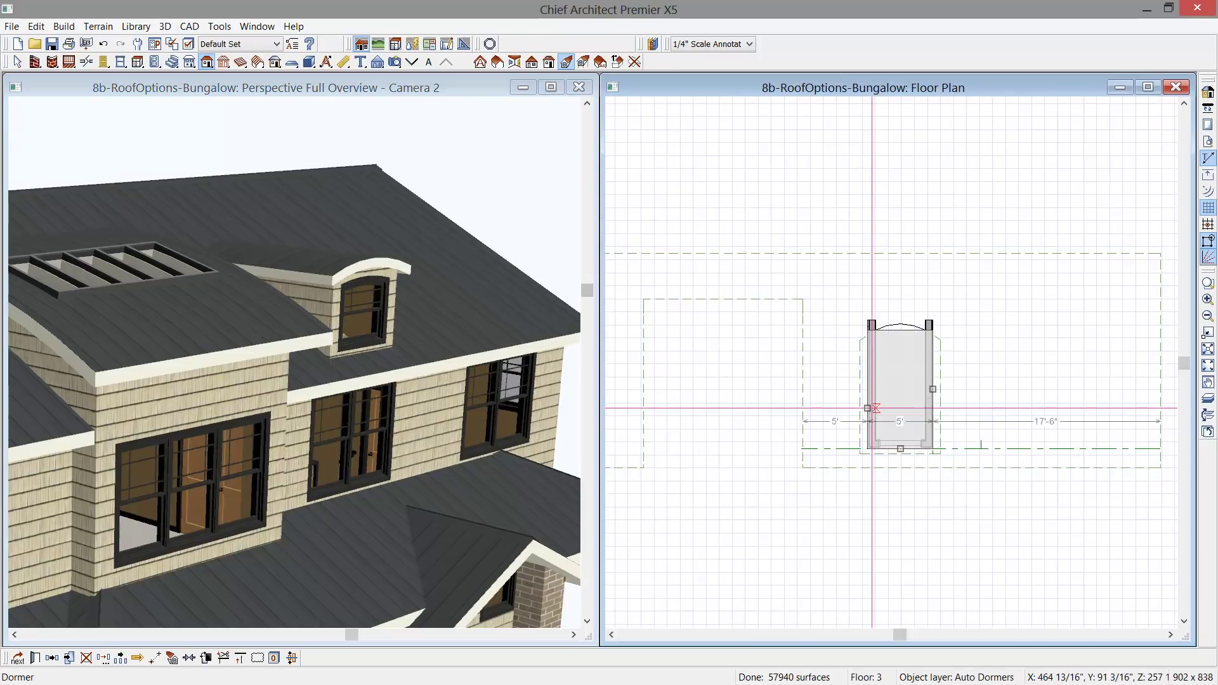
pyautogui.click(53, 659)
pyautogui.moveTo(900, 448); pyautogui.dragTo(1036, 439)
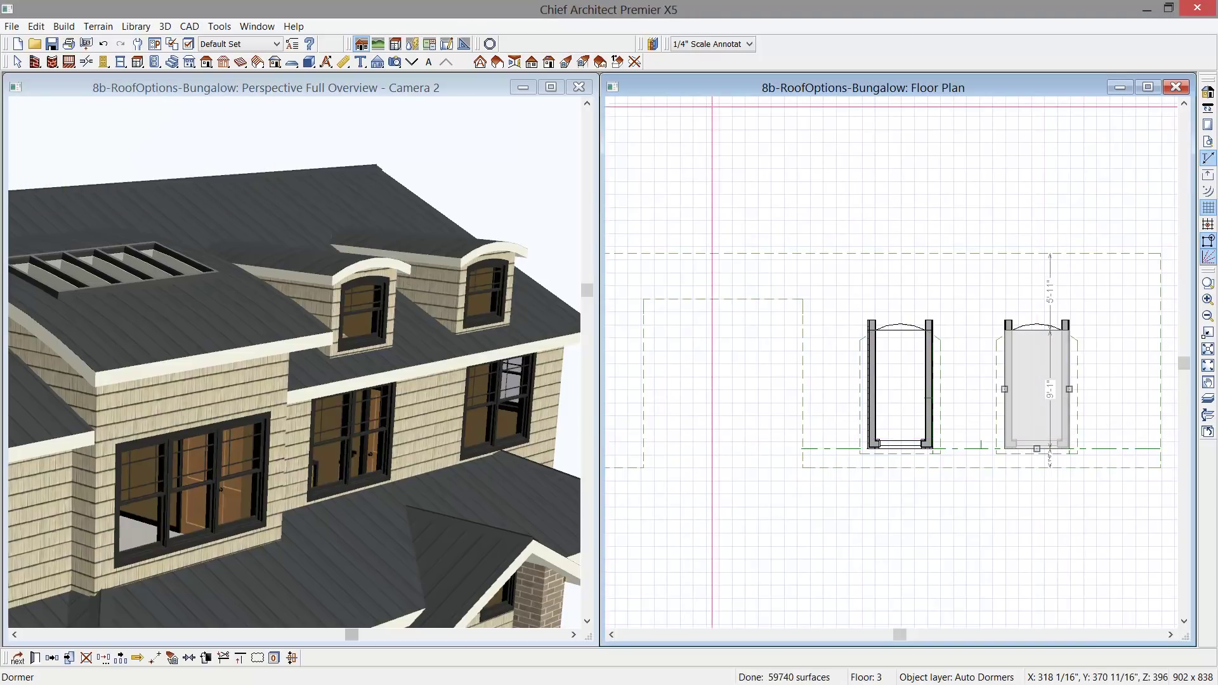
# Examine both barrel dormers and the curved roof in the maximized perspective view, and tile the views again
pyautogui.click(551, 87)
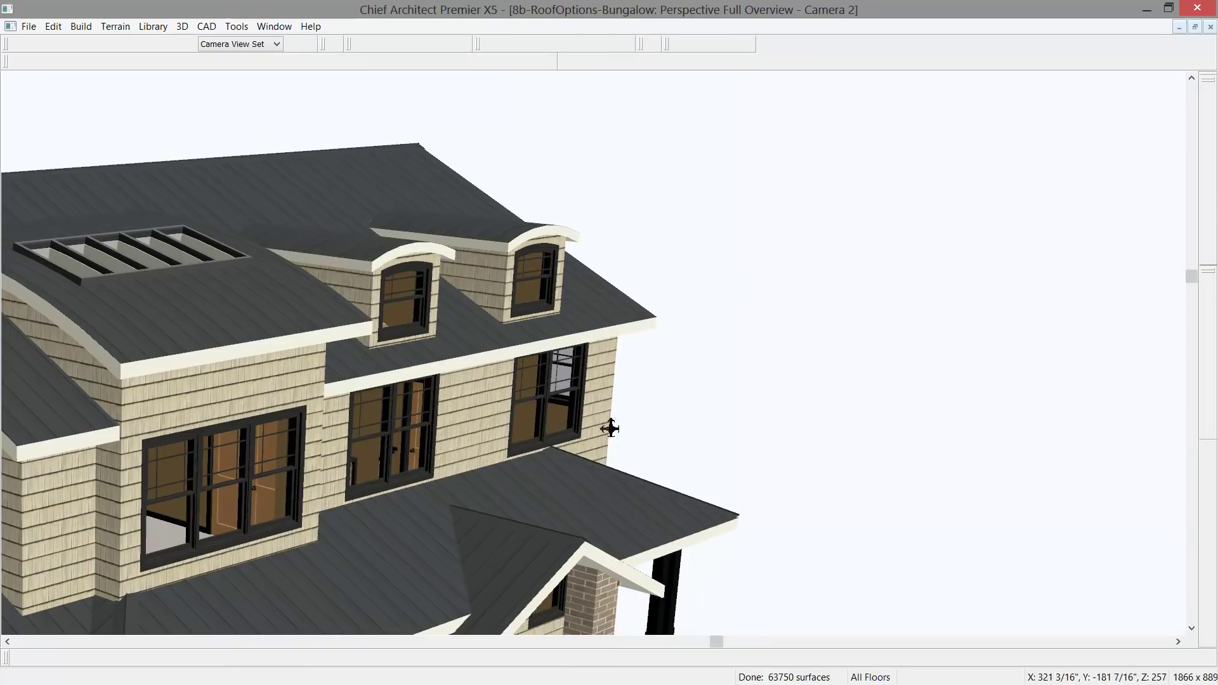
pyautogui.moveTo(291, 340); pyautogui.dragTo(626, 376)
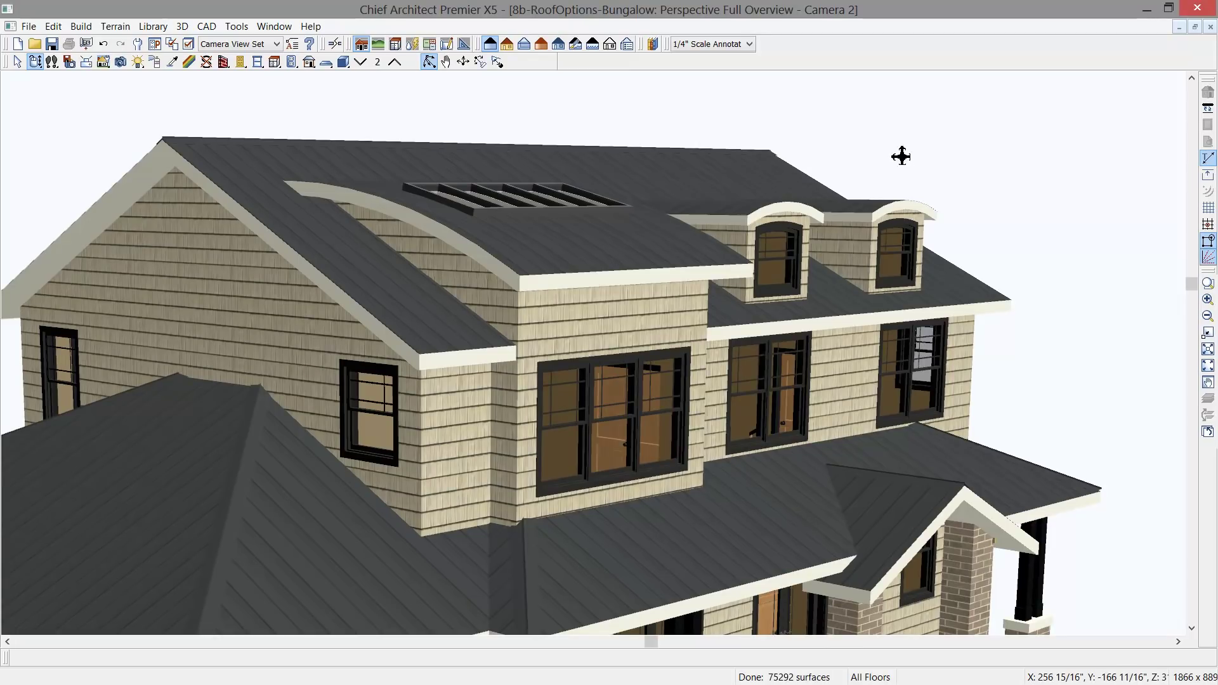
pyautogui.hotkey('ctrl', 'F5')
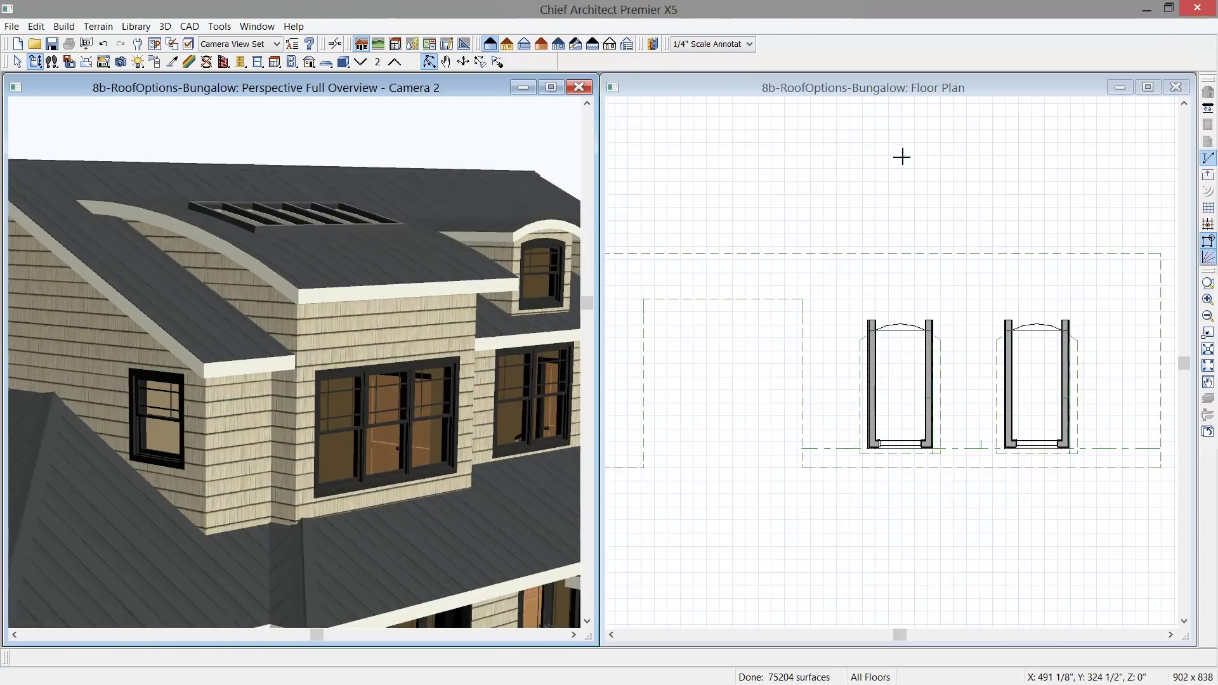
# Create a cross section/elevation view facing the front of the house from the plan and maximize it
pyautogui.click(378, 61)
pyautogui.moveTo(793, 581); pyautogui.dragTo(808, 254)
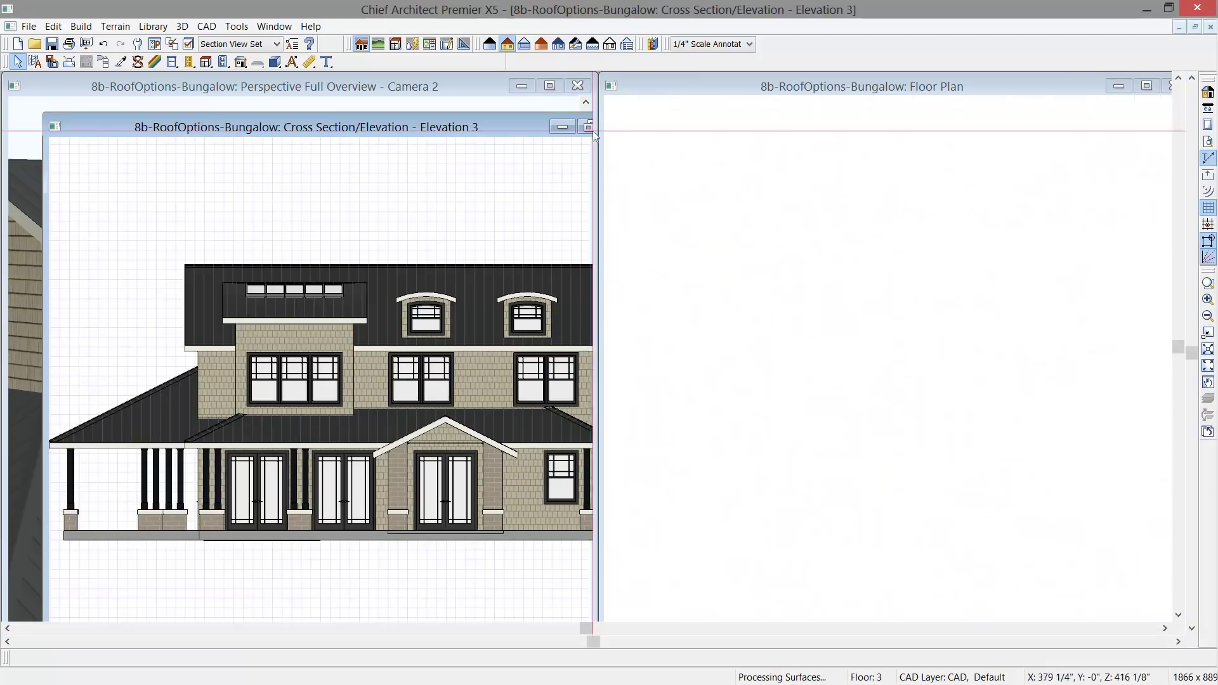
pyautogui.click(591, 128)
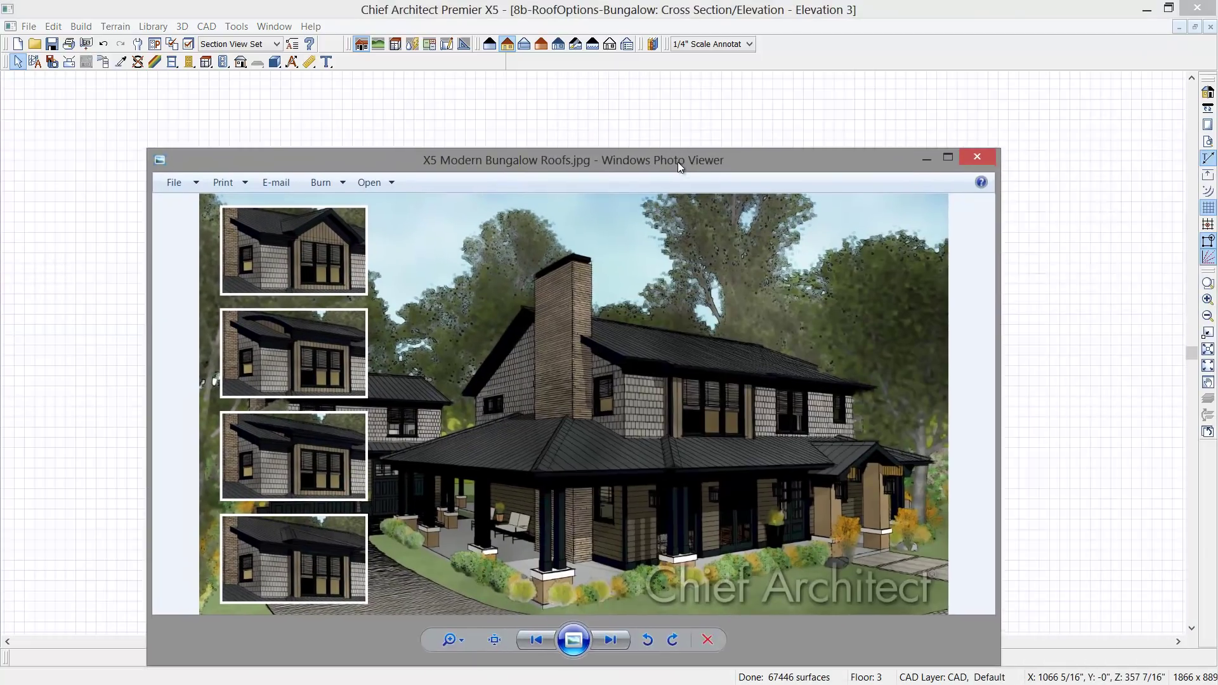
# Maximize the picture X5 Modern Bungalow Roofs.jpg in Windows Photo Viewer
pyautogui.doubleClick(678, 166)
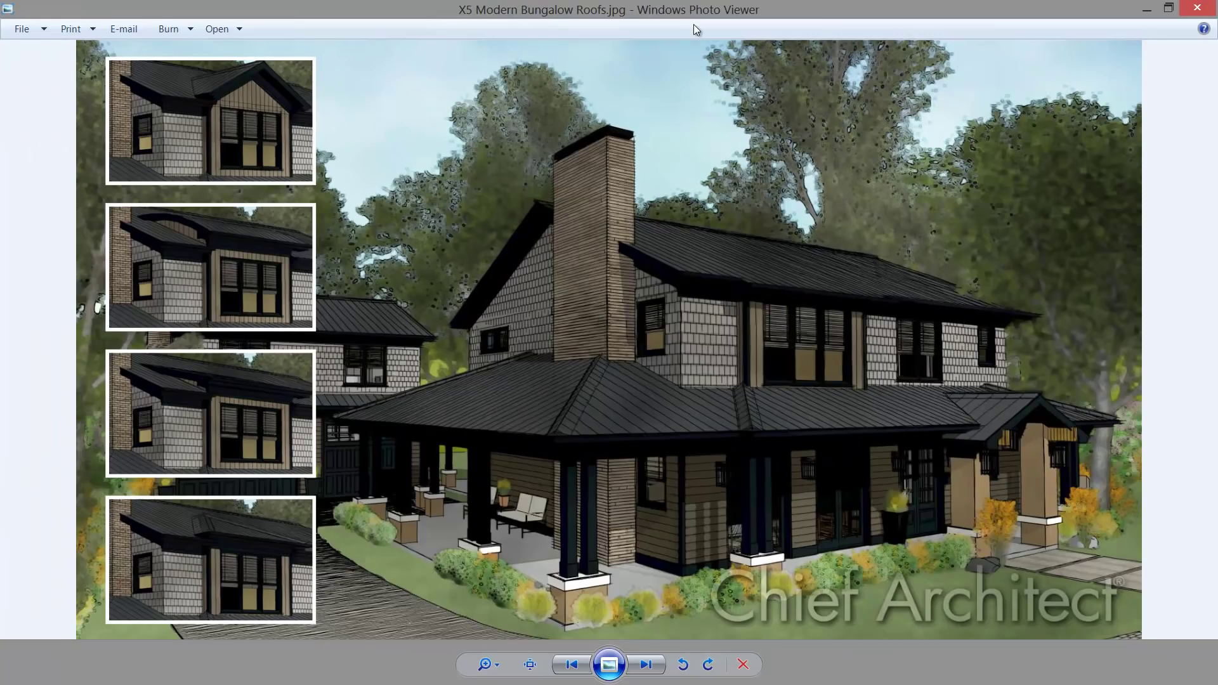